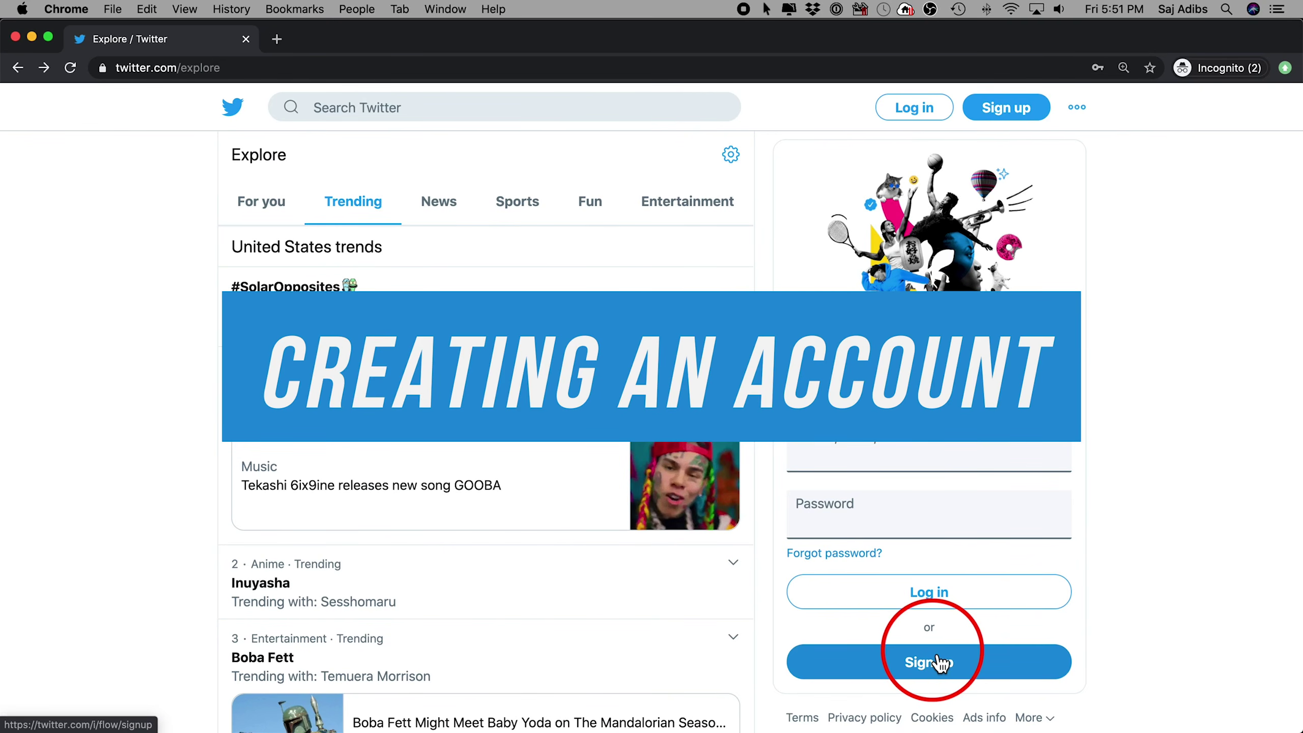
Step: Browse the Explore page's trends and open the Sports topics
scroll(946, 611, down, 1)
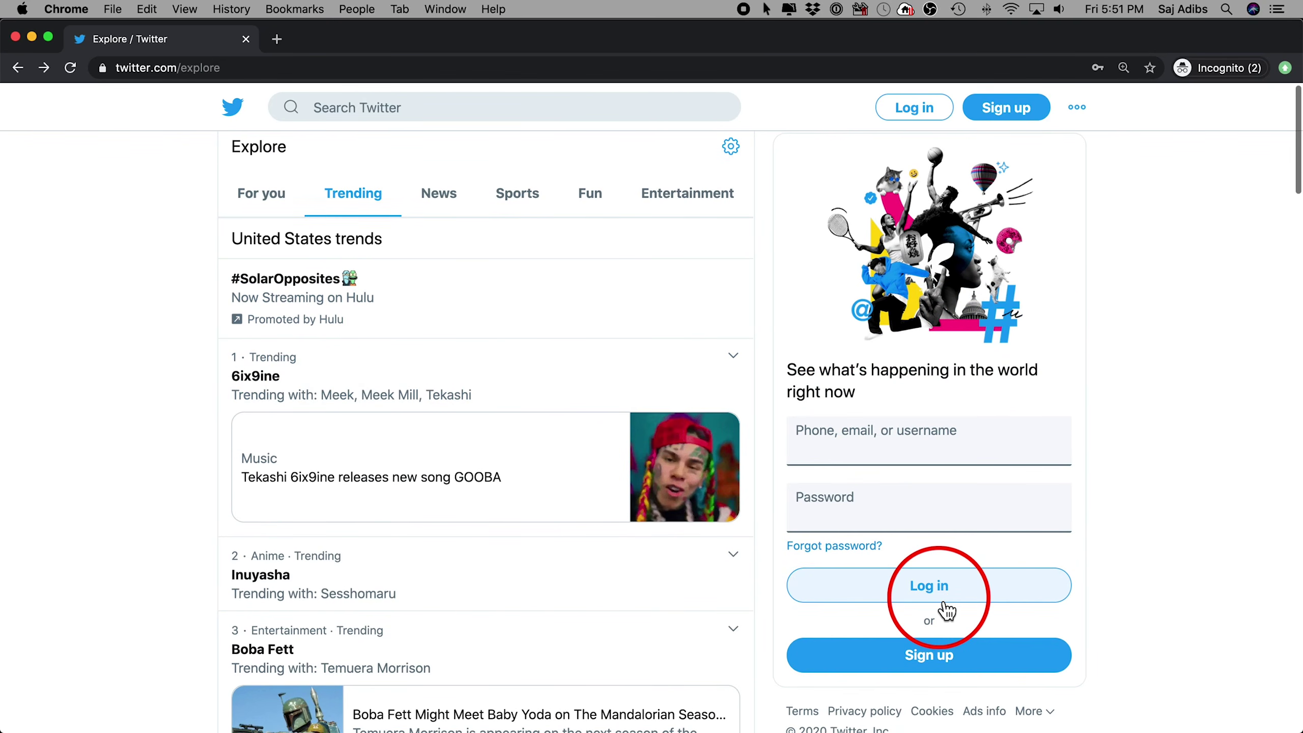
scroll(947, 610, up, 1)
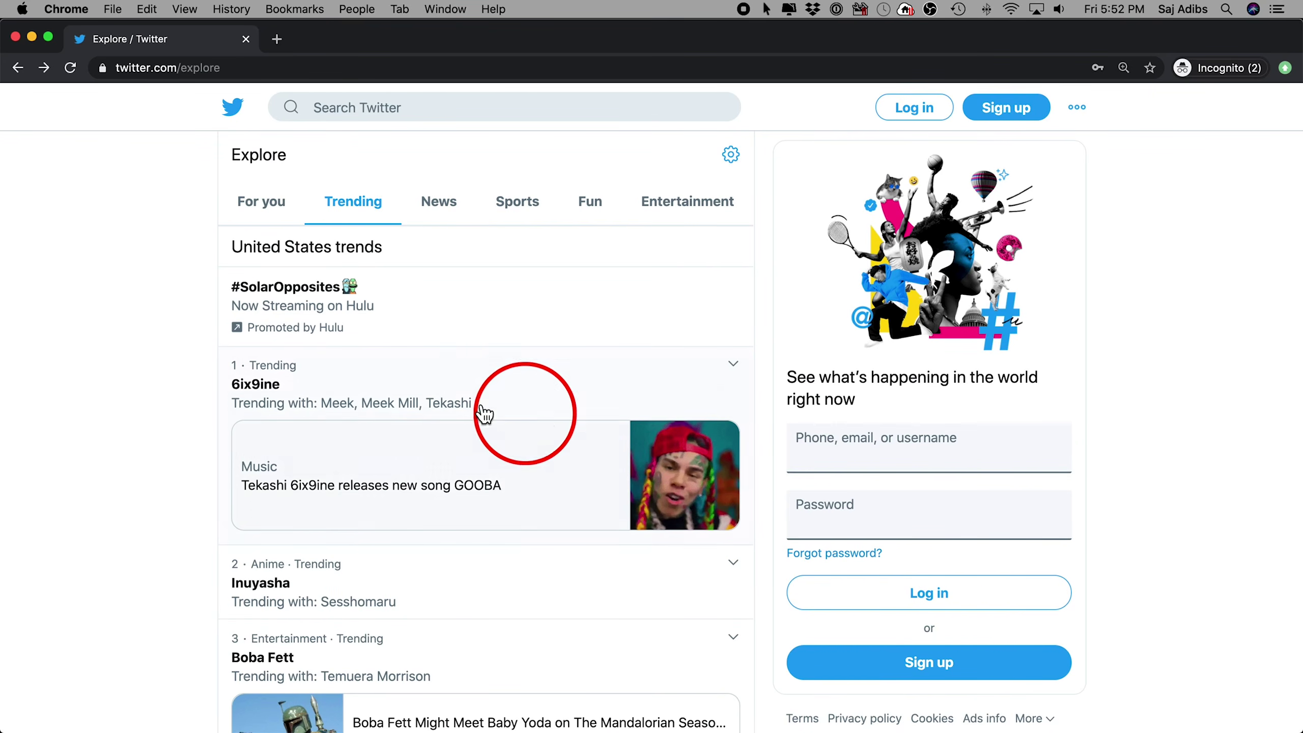
scroll(479, 411, down, 2)
scroll(480, 410, up, 2)
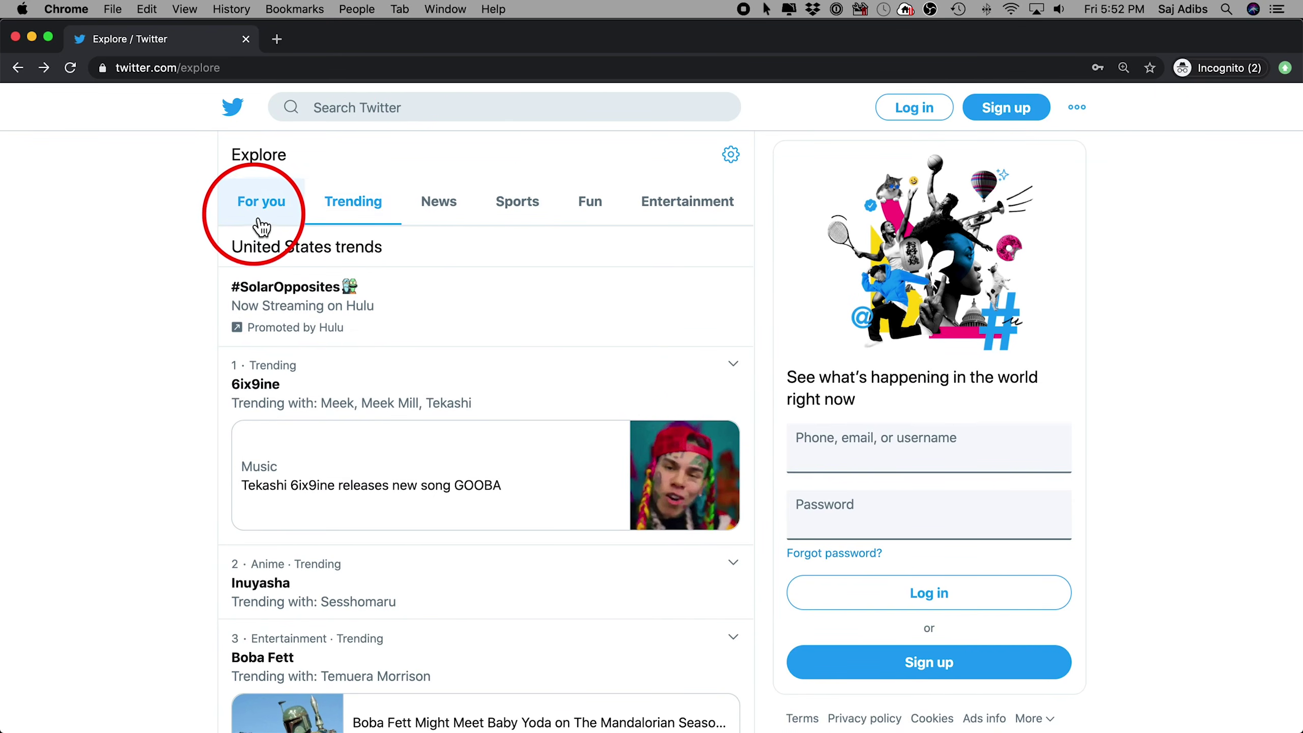
click(524, 210)
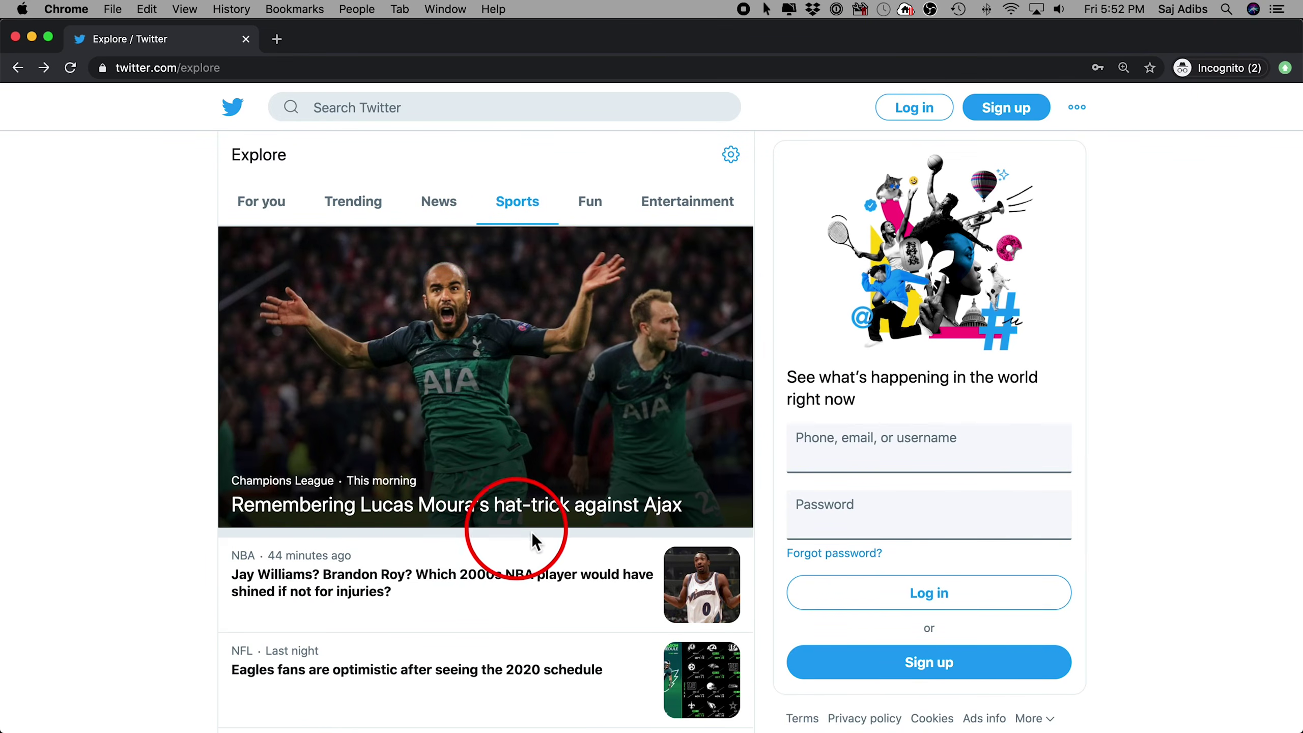
Step: Sign up for a new account with the name App of The Day and submit the account details
click(946, 663)
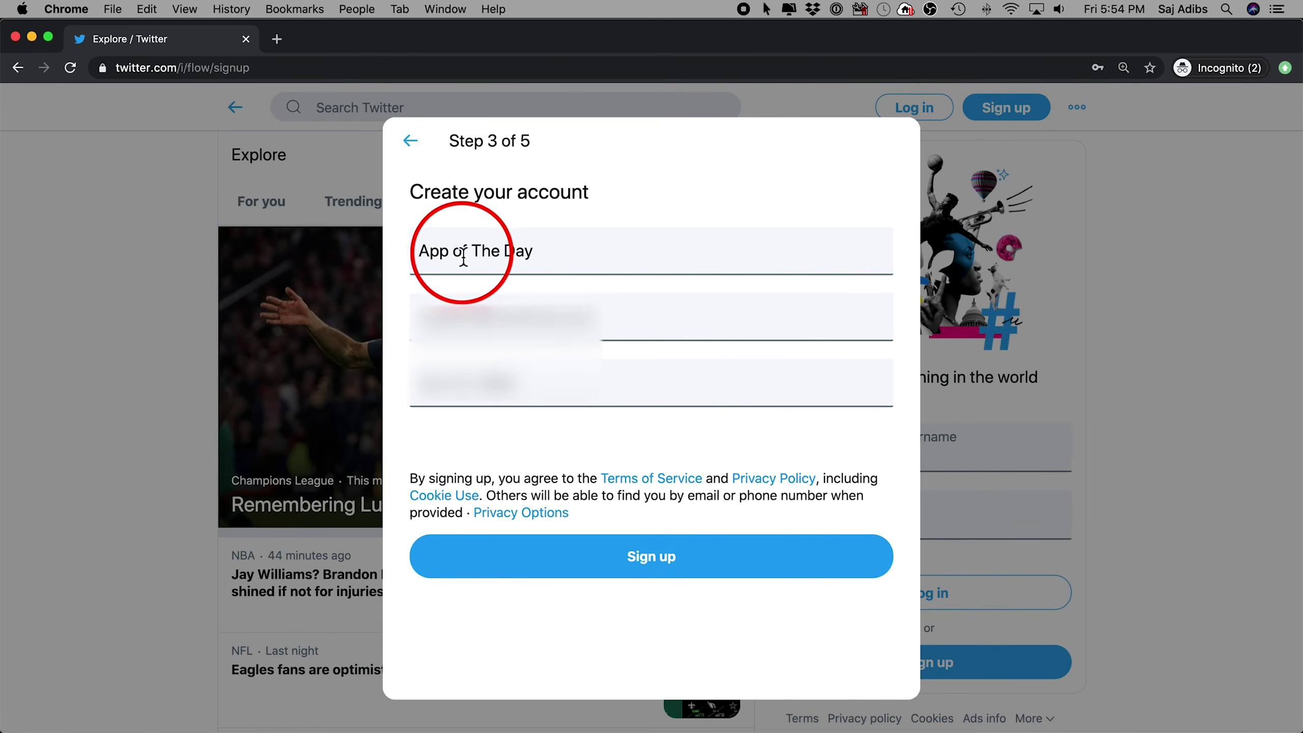
click(650, 570)
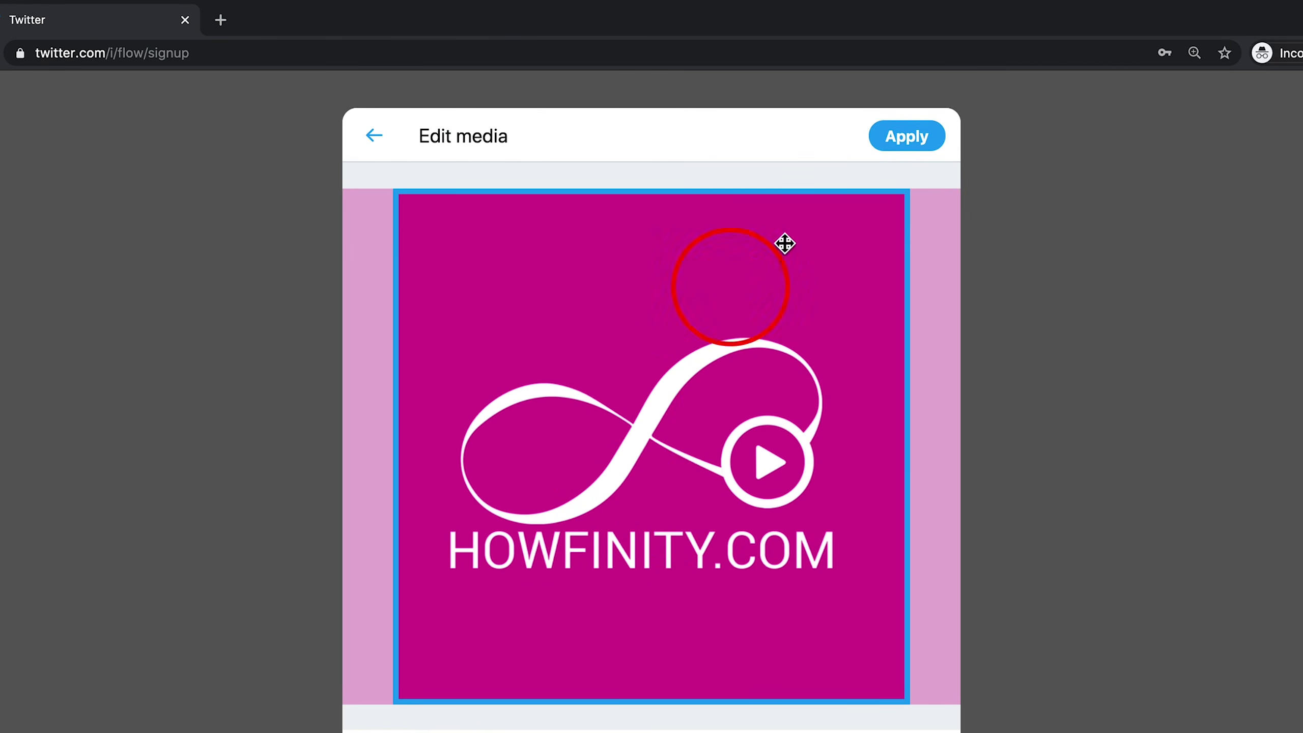
Step: Apply the HOWFINITY.COM logo as the profile picture and skip the bio
click(906, 137)
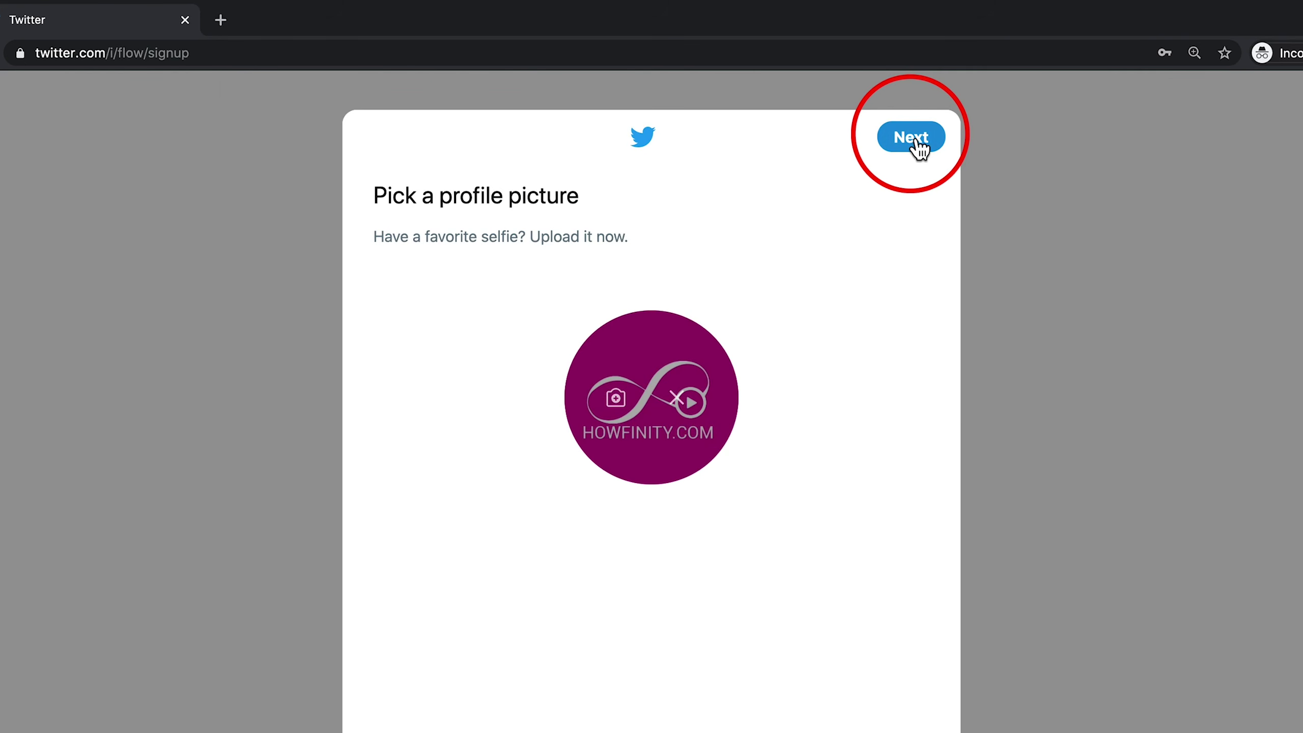
click(919, 147)
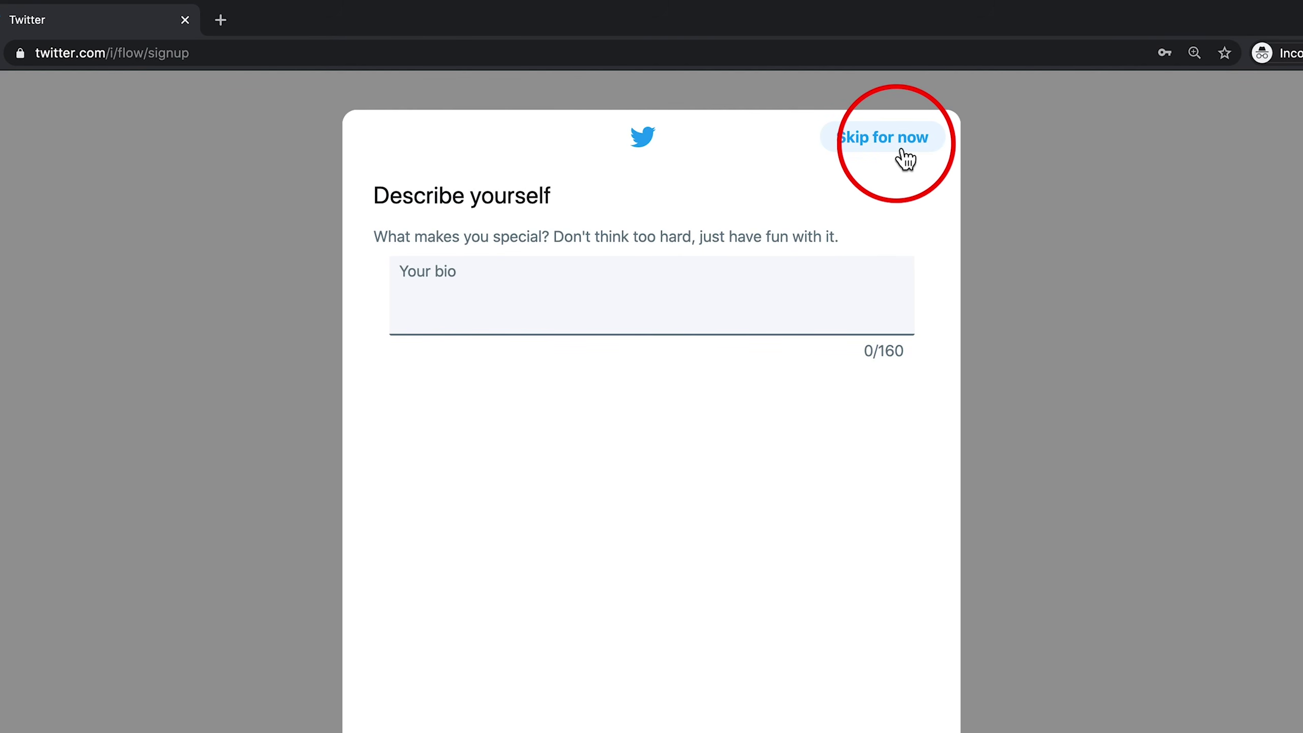
click(901, 151)
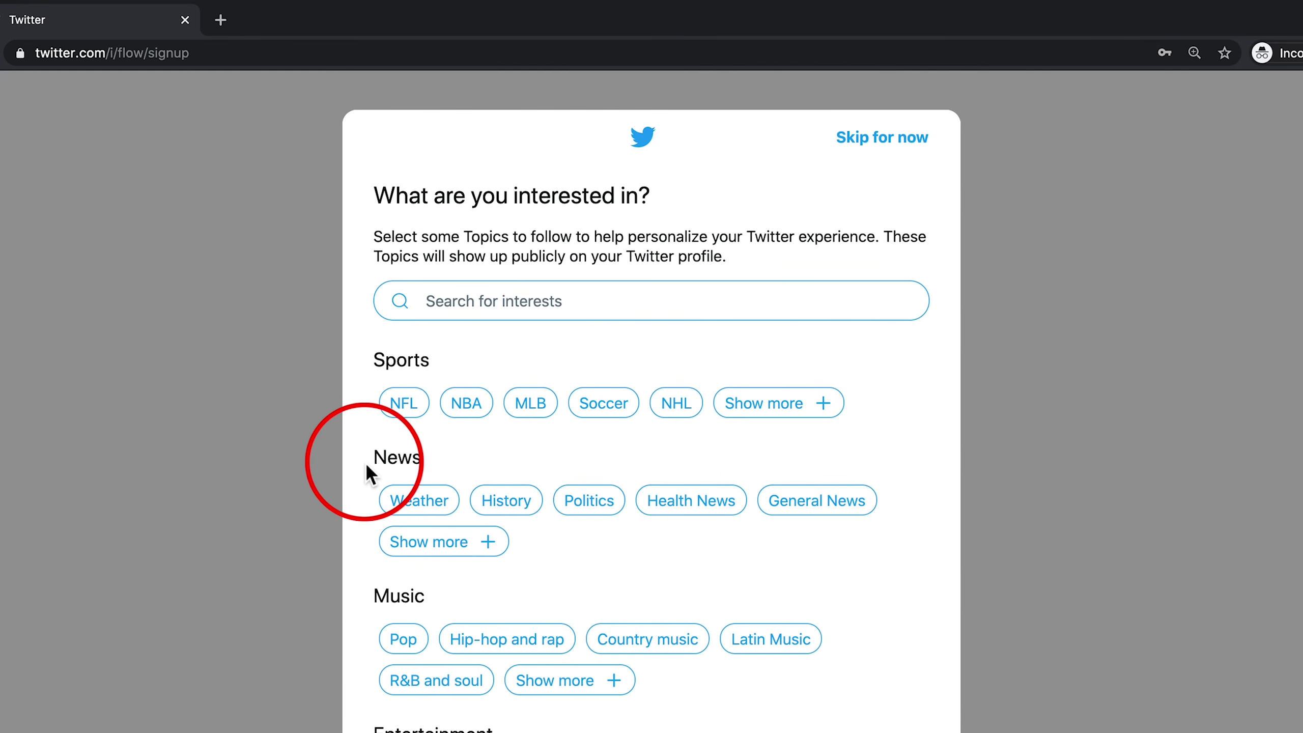
Step: Select Entertainment News as a topic of interest and continue to the follow suggestions
scroll(663, 526, down, 4)
scroll(662, 518, down, 6)
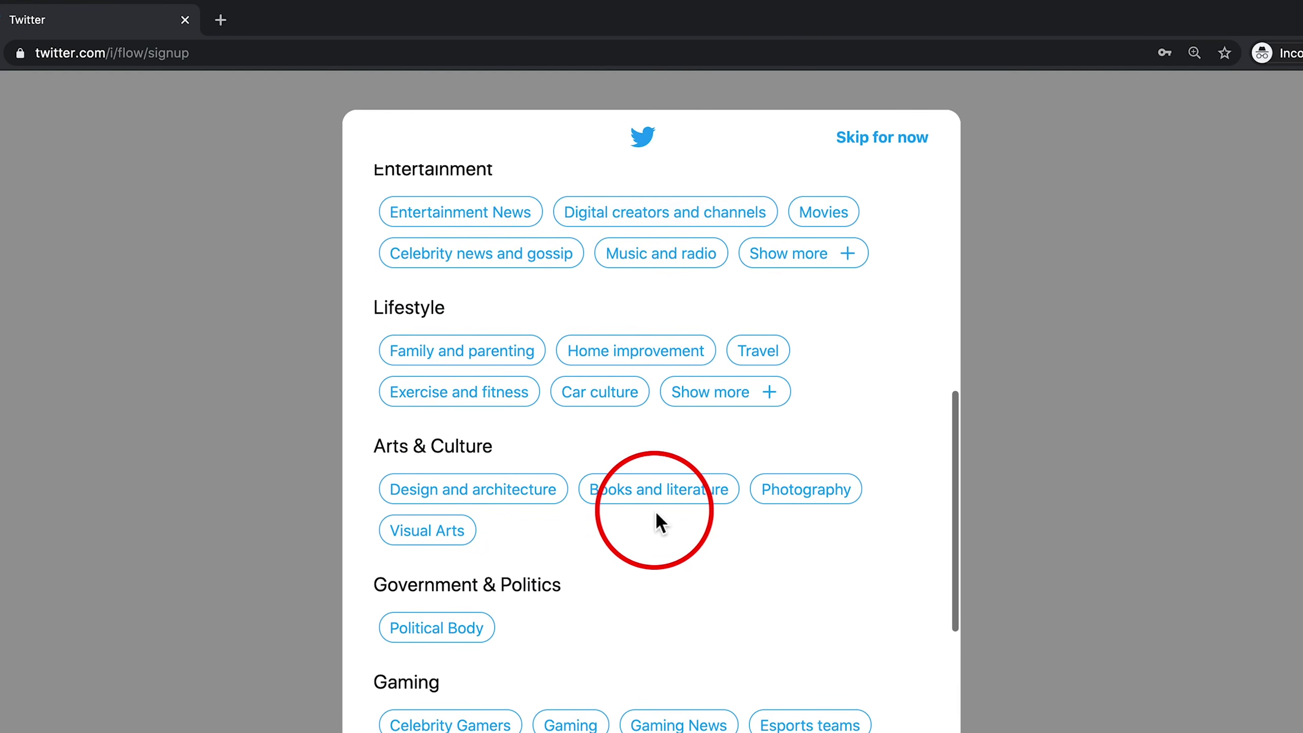
scroll(657, 514, up, 2)
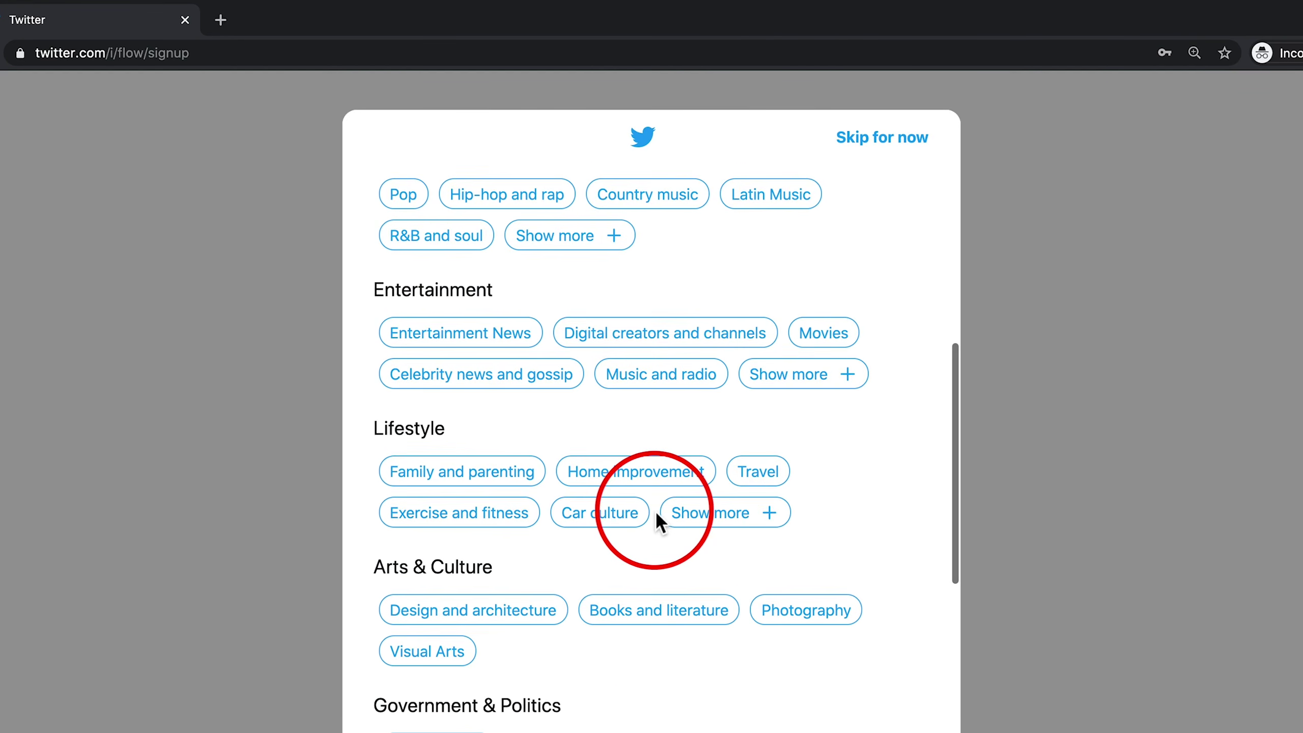
click(460, 336)
scroll(513, 411, down, 3)
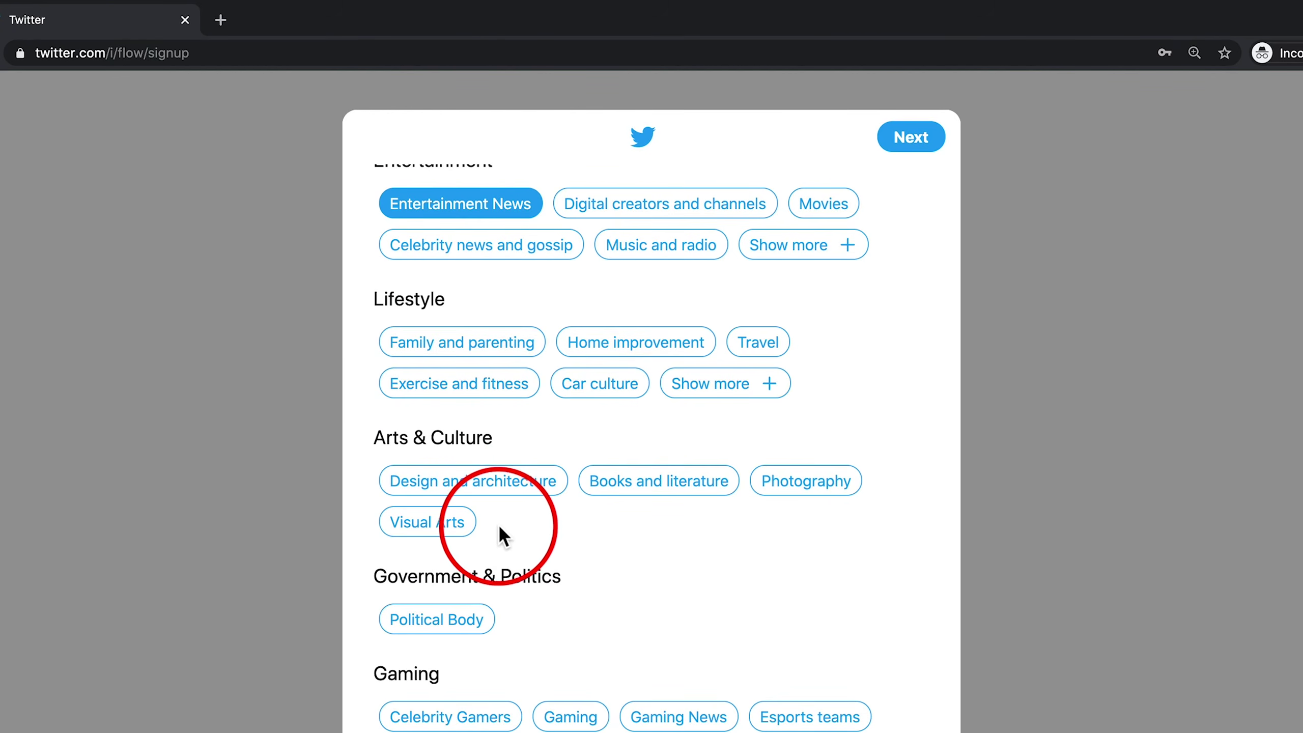
scroll(573, 534, down, 2)
scroll(572, 526, down, 5)
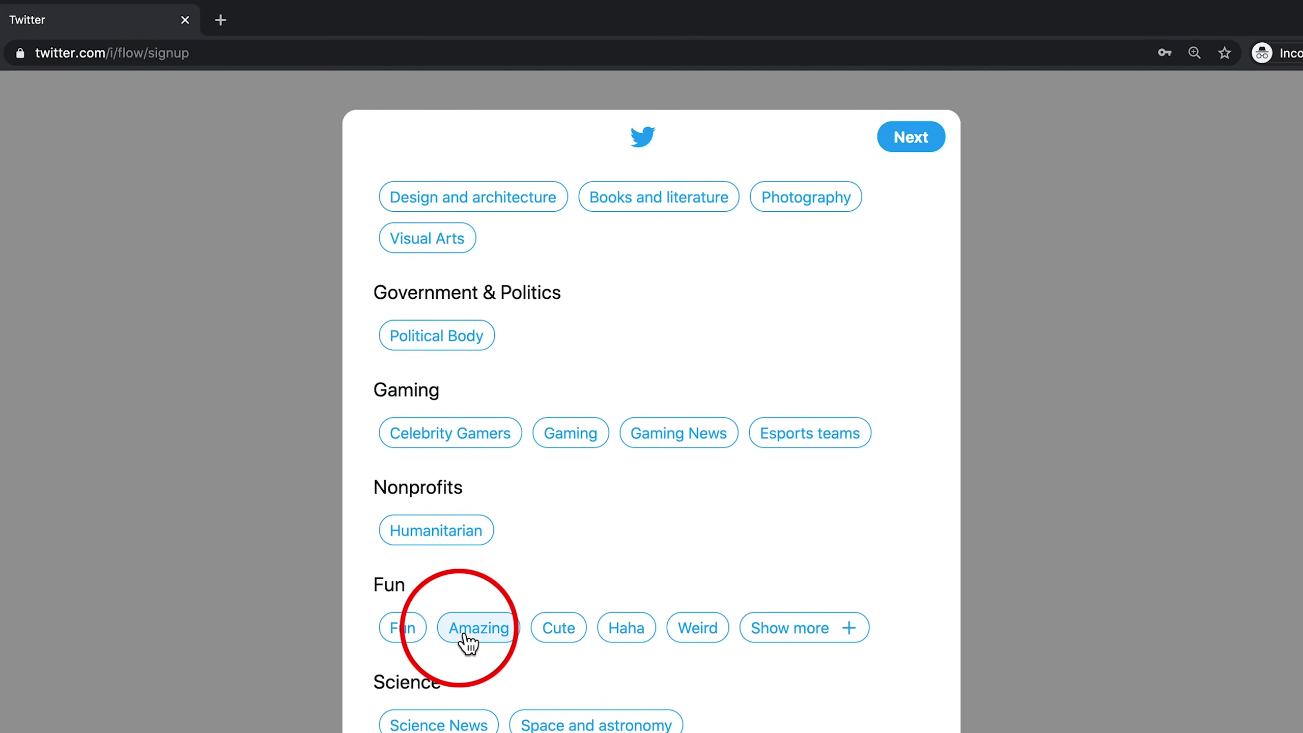
click(934, 147)
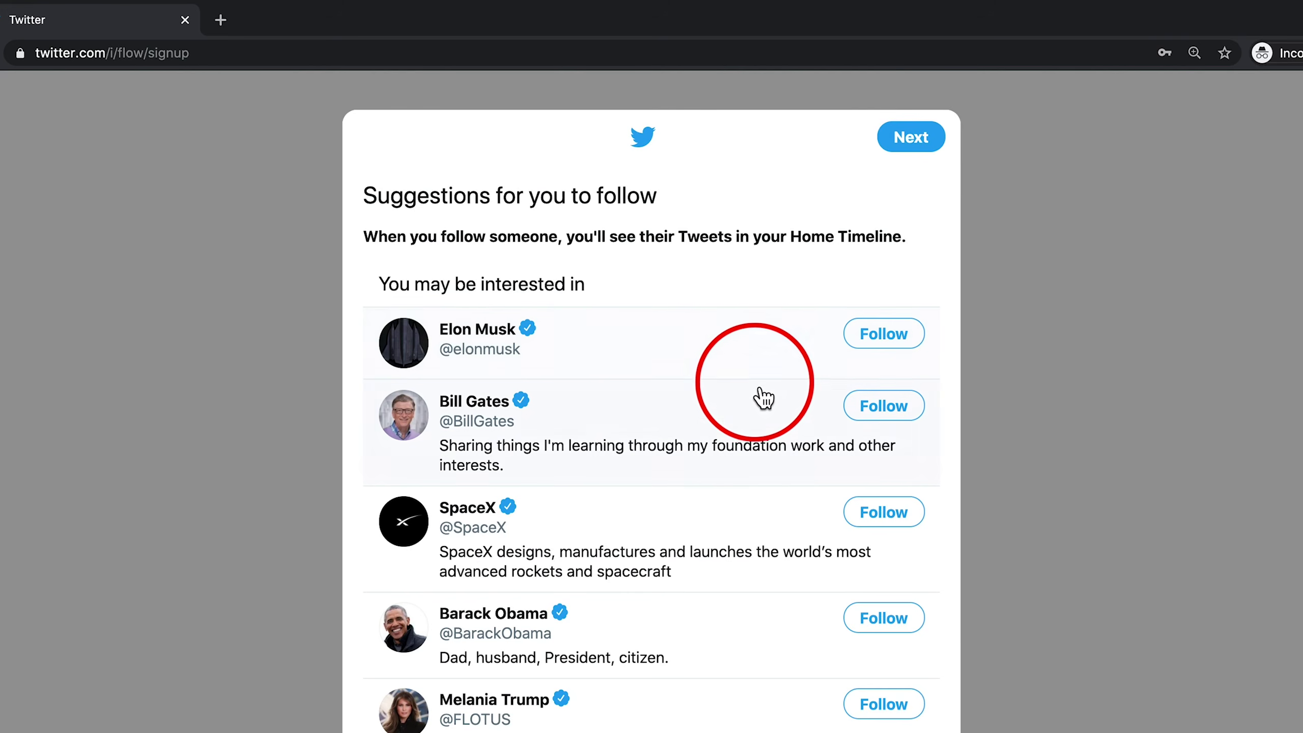
Step: Follow Elon Musk from the suggested accounts and confirm the selection
scroll(757, 396, down, 2)
click(871, 248)
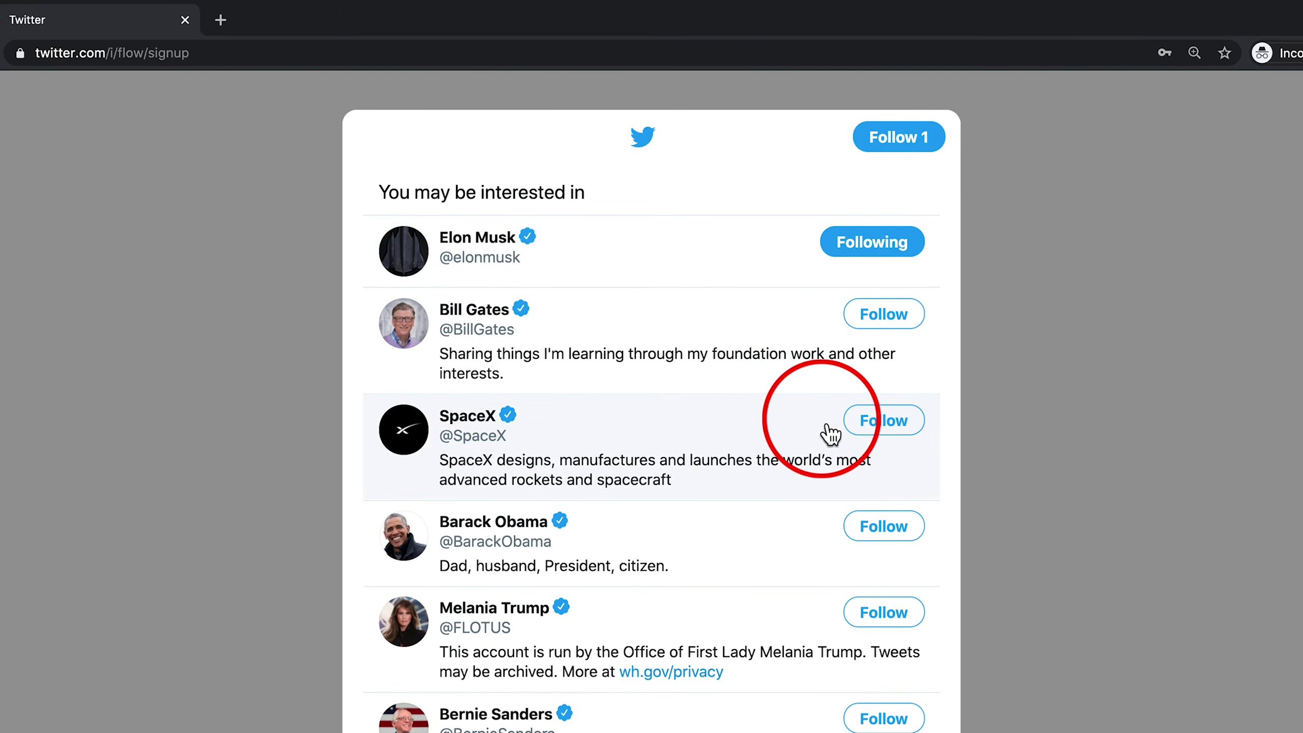
click(893, 144)
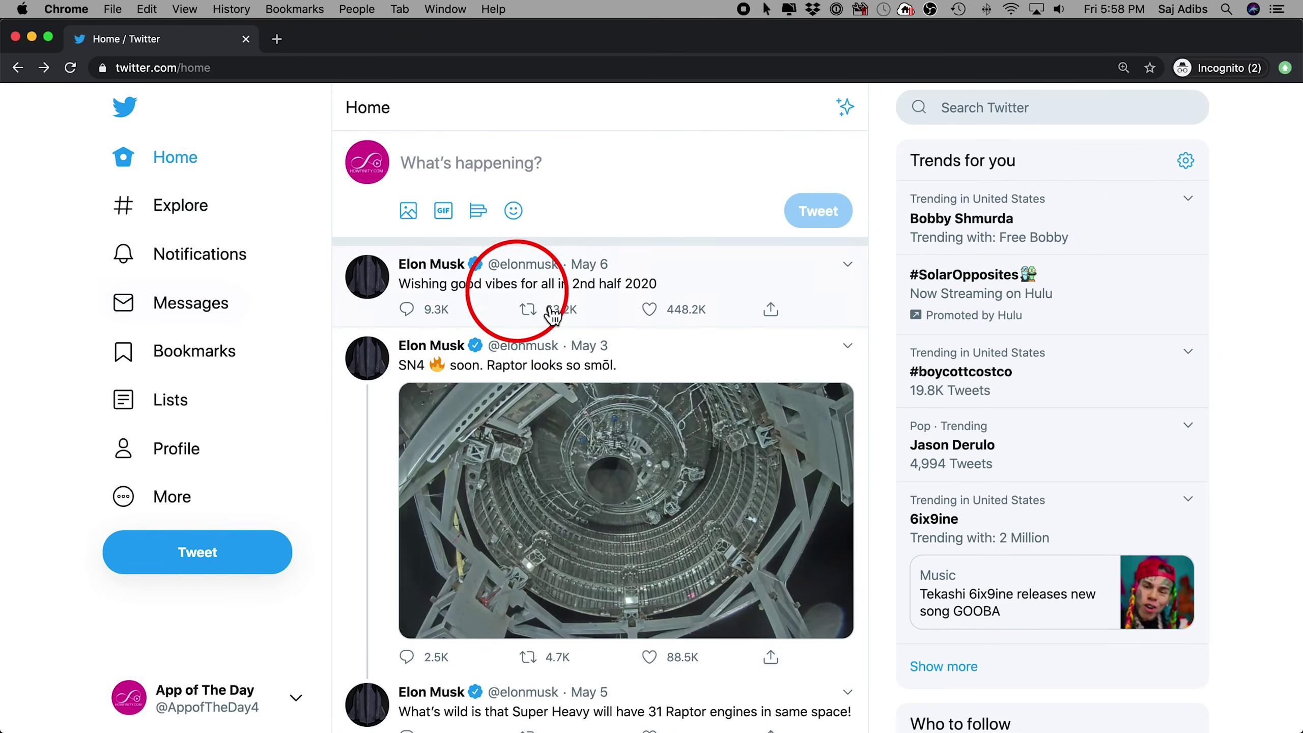
Step: Start a new tweet on the home timeline with the text "This is my Tweet"
scroll(754, 405, down, 6)
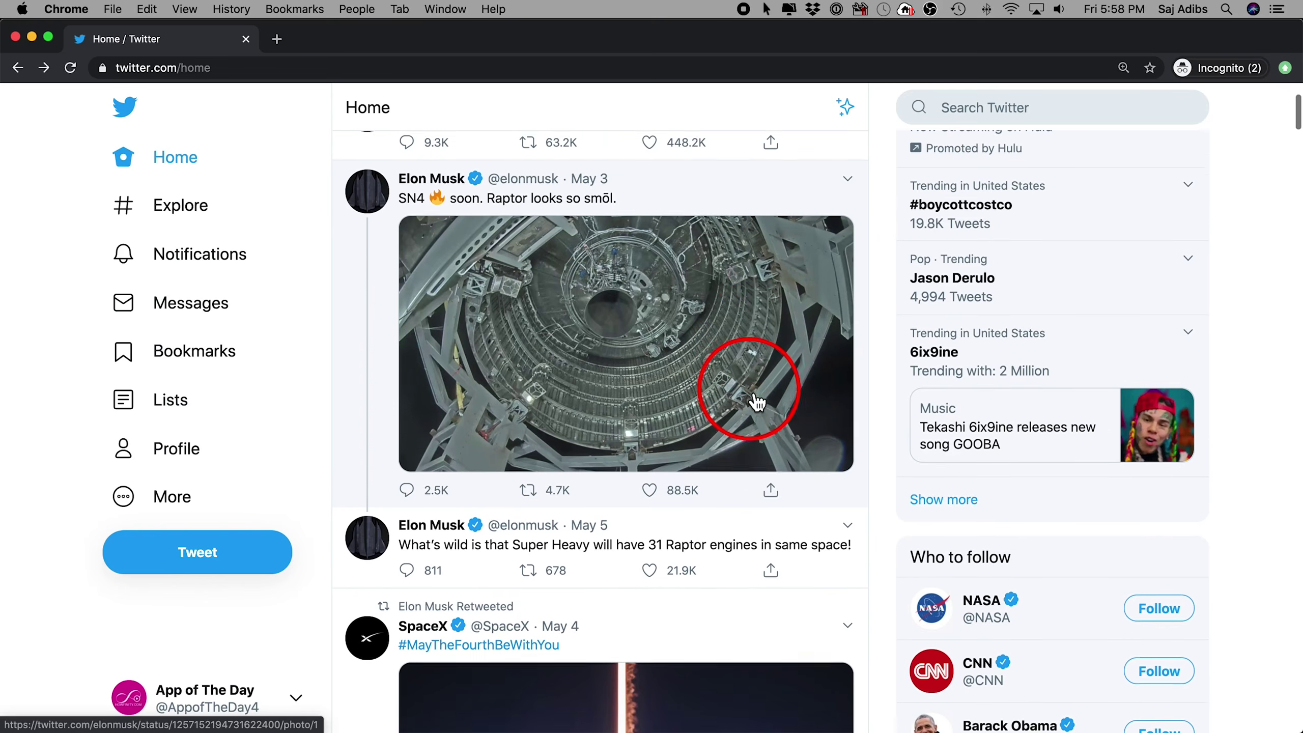
scroll(756, 403, down, 2)
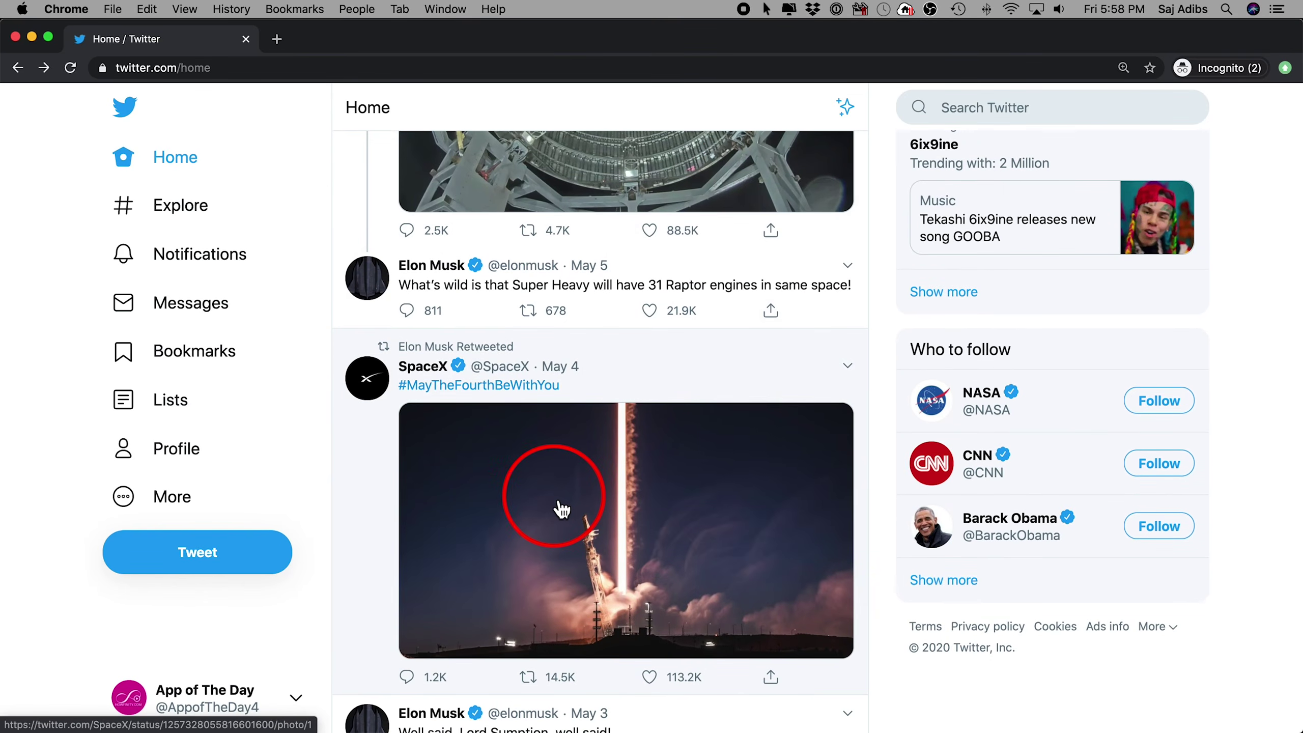
scroll(562, 508, up, 8)
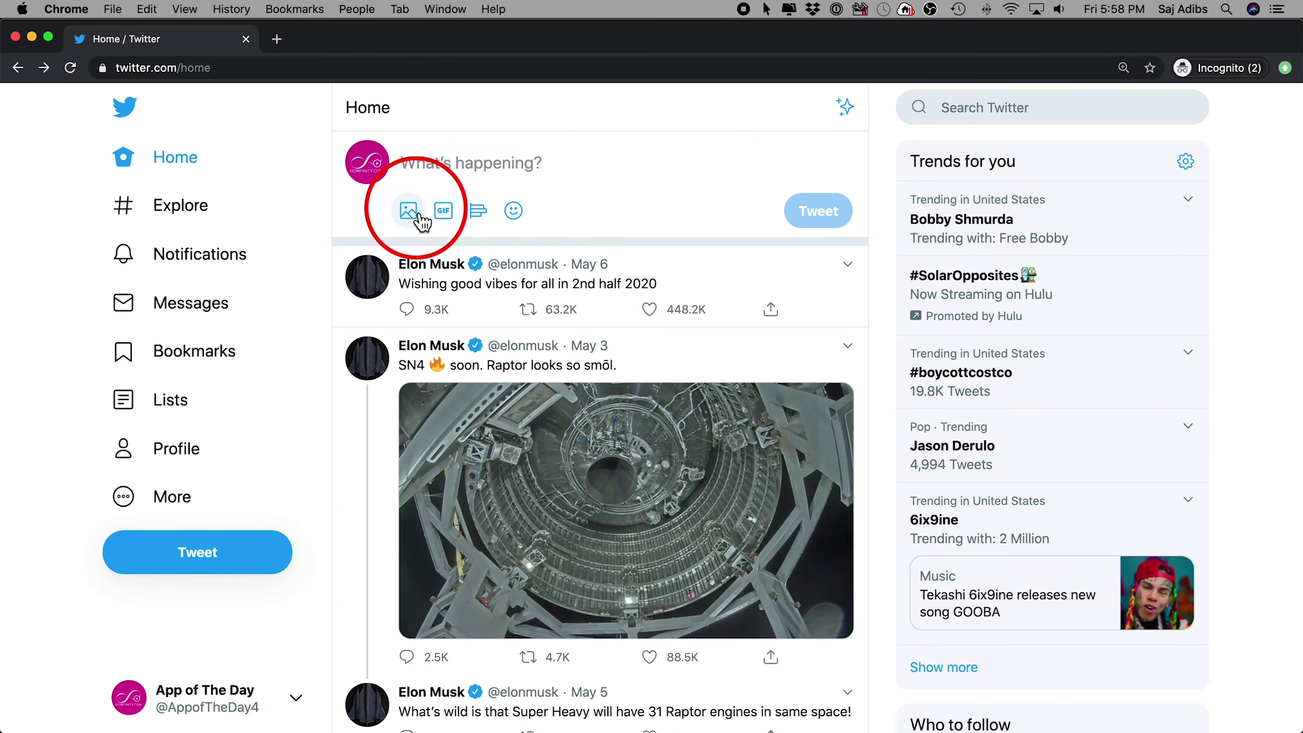
click(449, 169)
text(This is my Tweet)
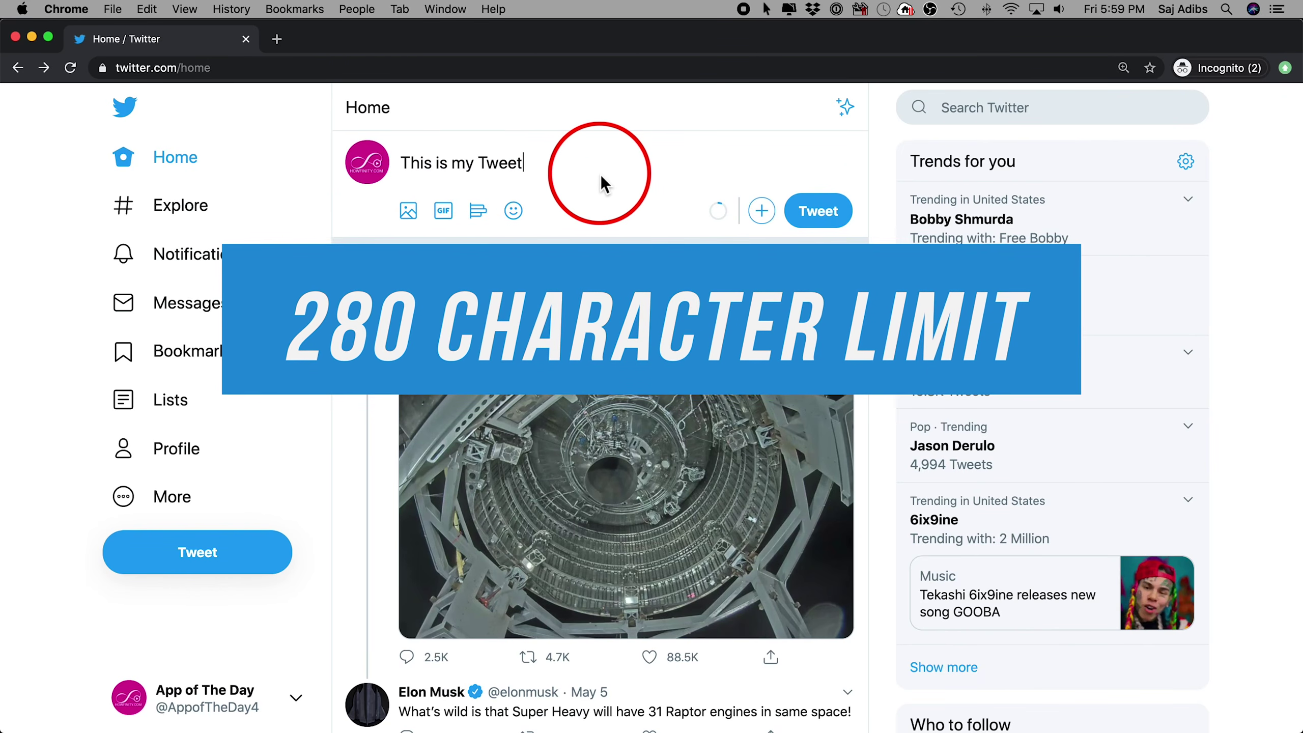
Step: Append random filler characters to the tweet draft to try the character counter, and delete them
text(asdfadsfasdfasdfasd)
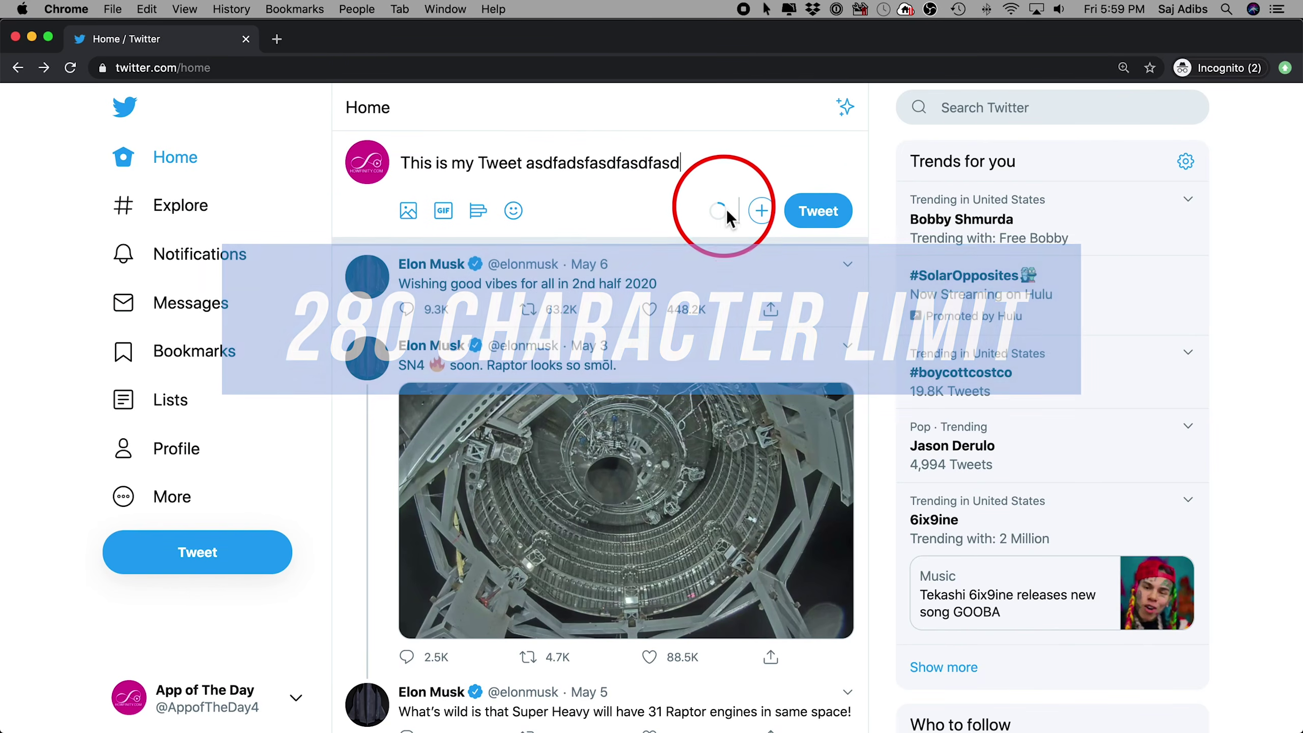
text(fasdf)
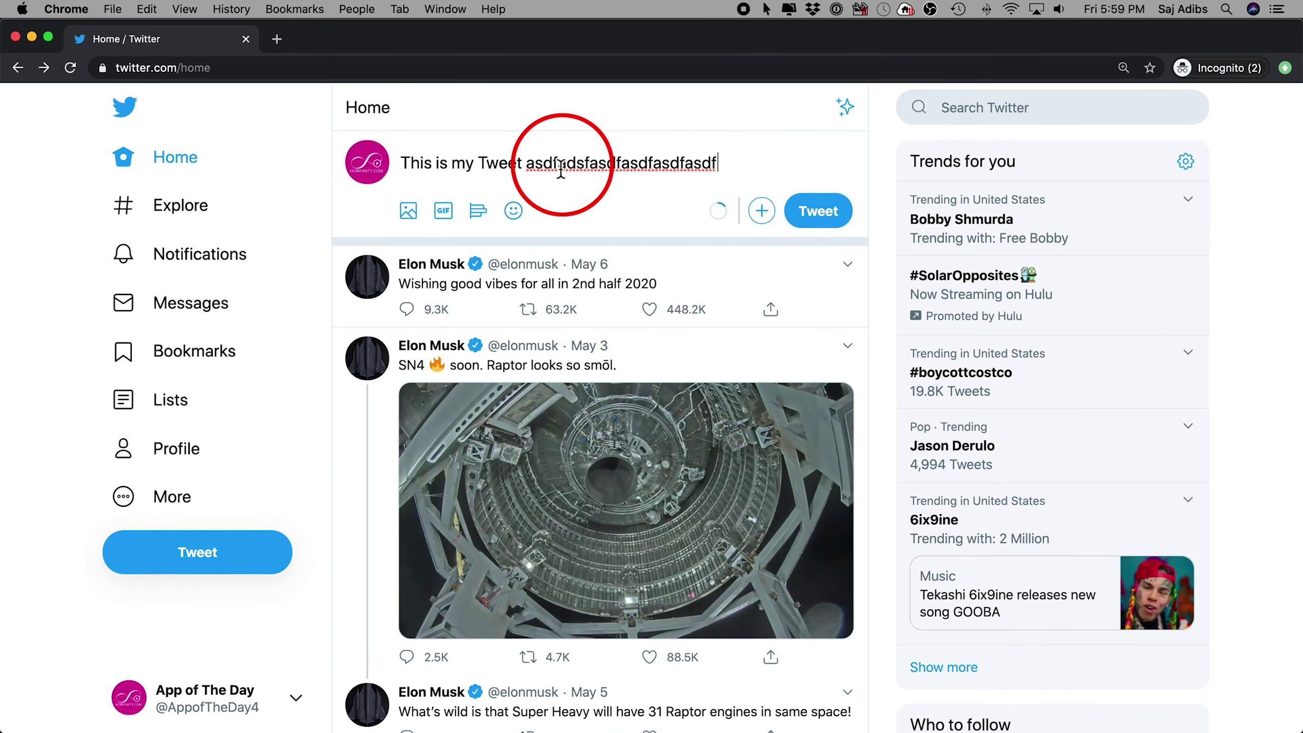
drag(532, 167, 764, 165)
key(BackSpace)
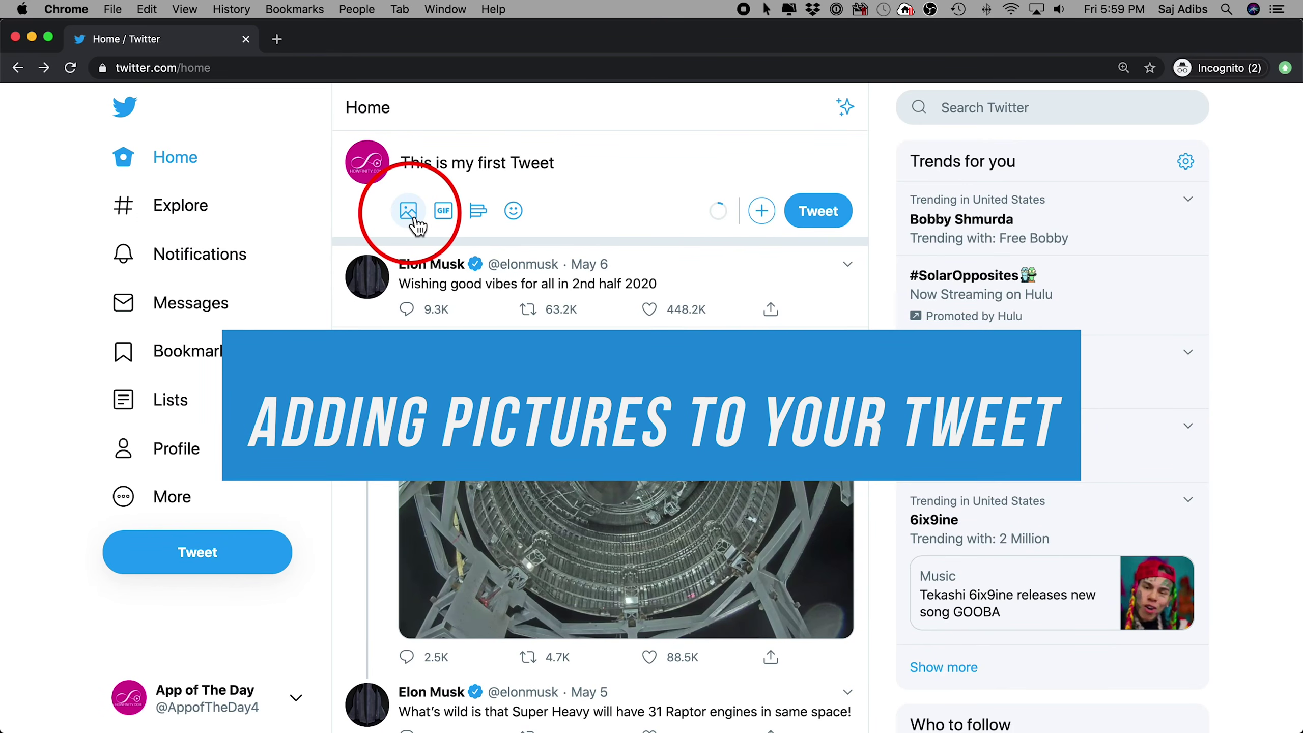
Step: Try attaching the HOWFINITY logo picture to the tweet with wide and square crops, and remove the picture
click(416, 220)
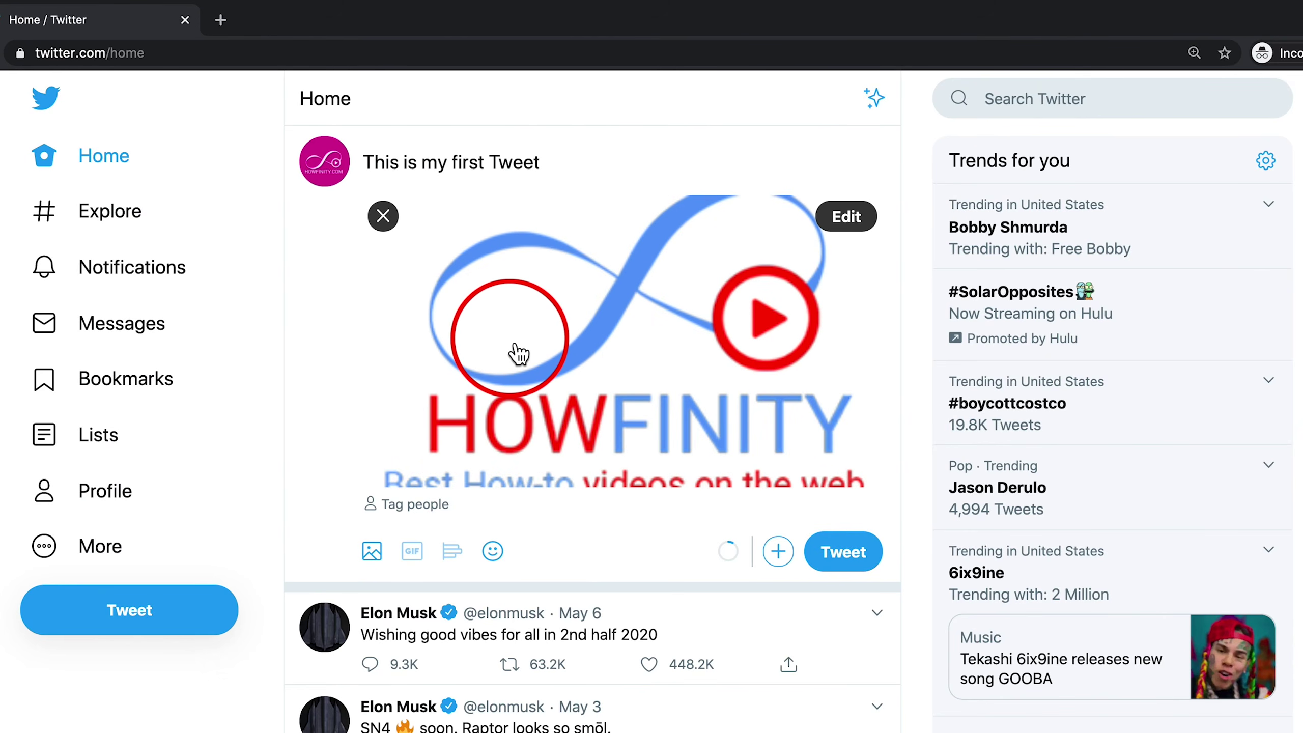
click(518, 353)
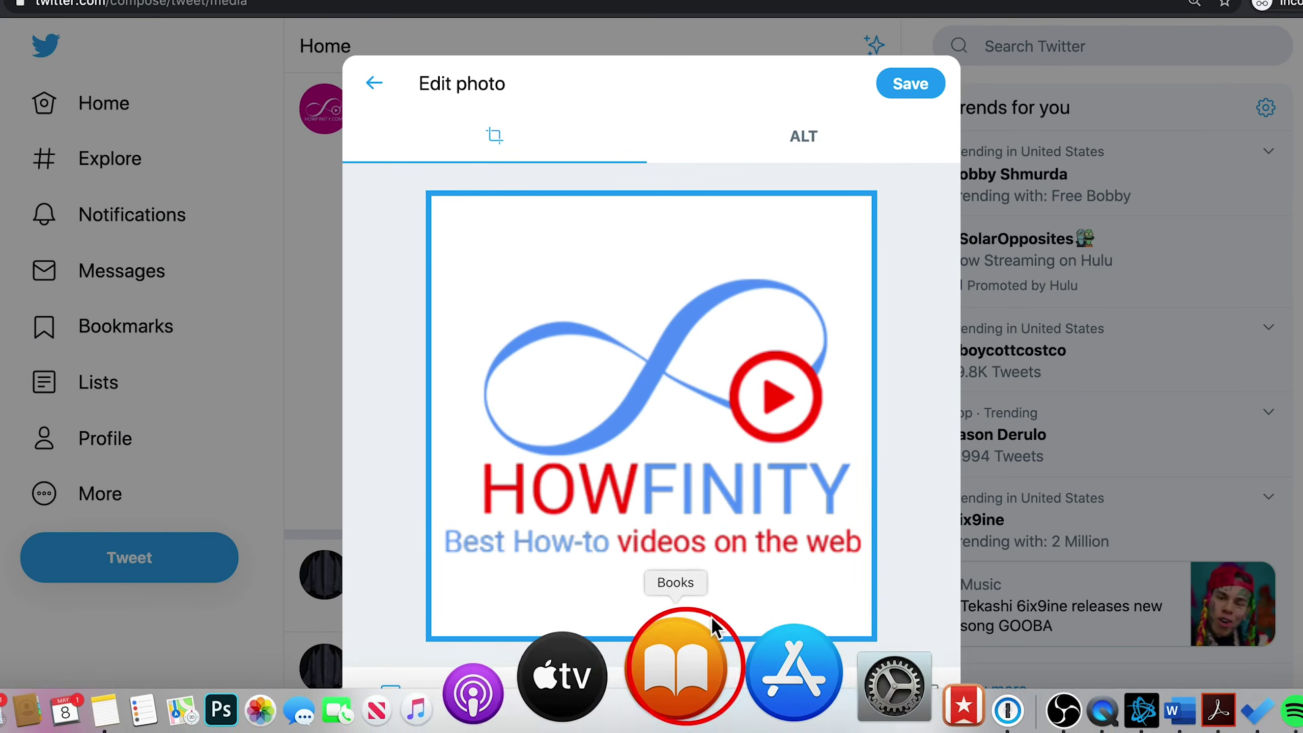
mouse_move(681, 693)
mouse_down()
mouse_move(790, 698)
mouse_move(683, 698)
mouse_up()
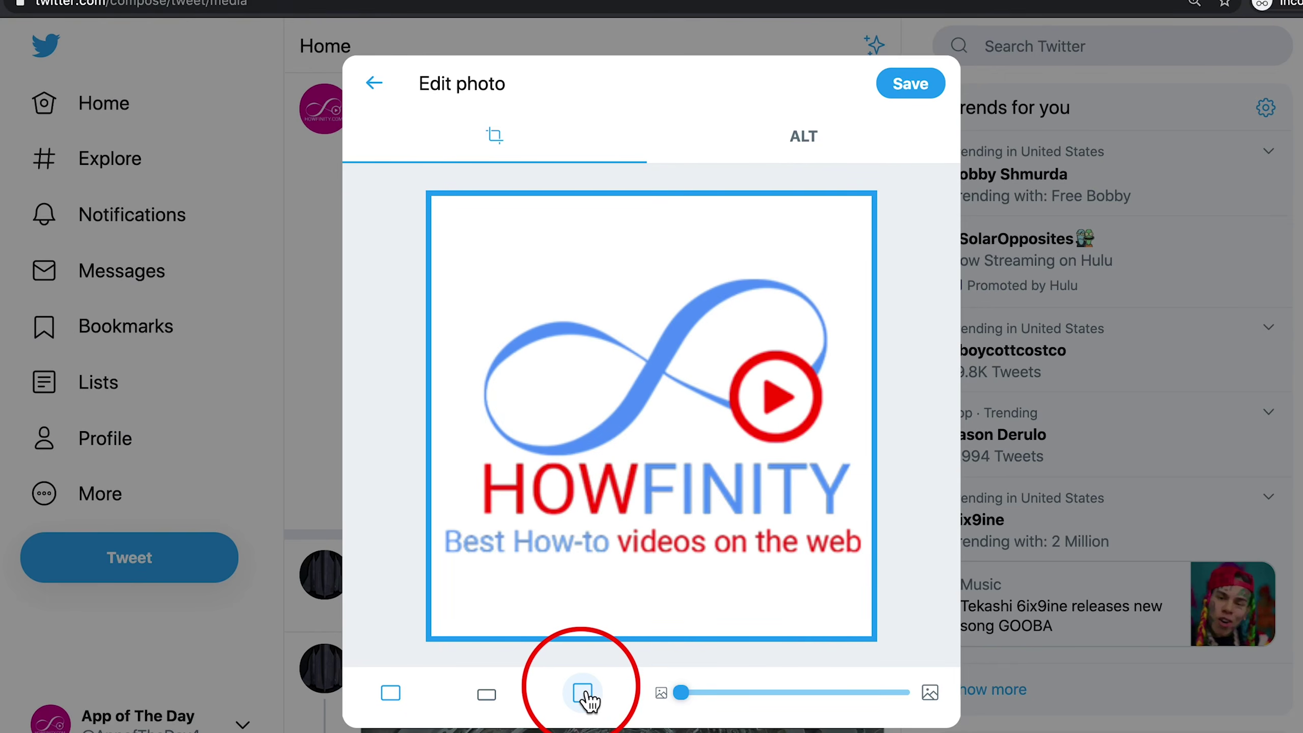
click(487, 695)
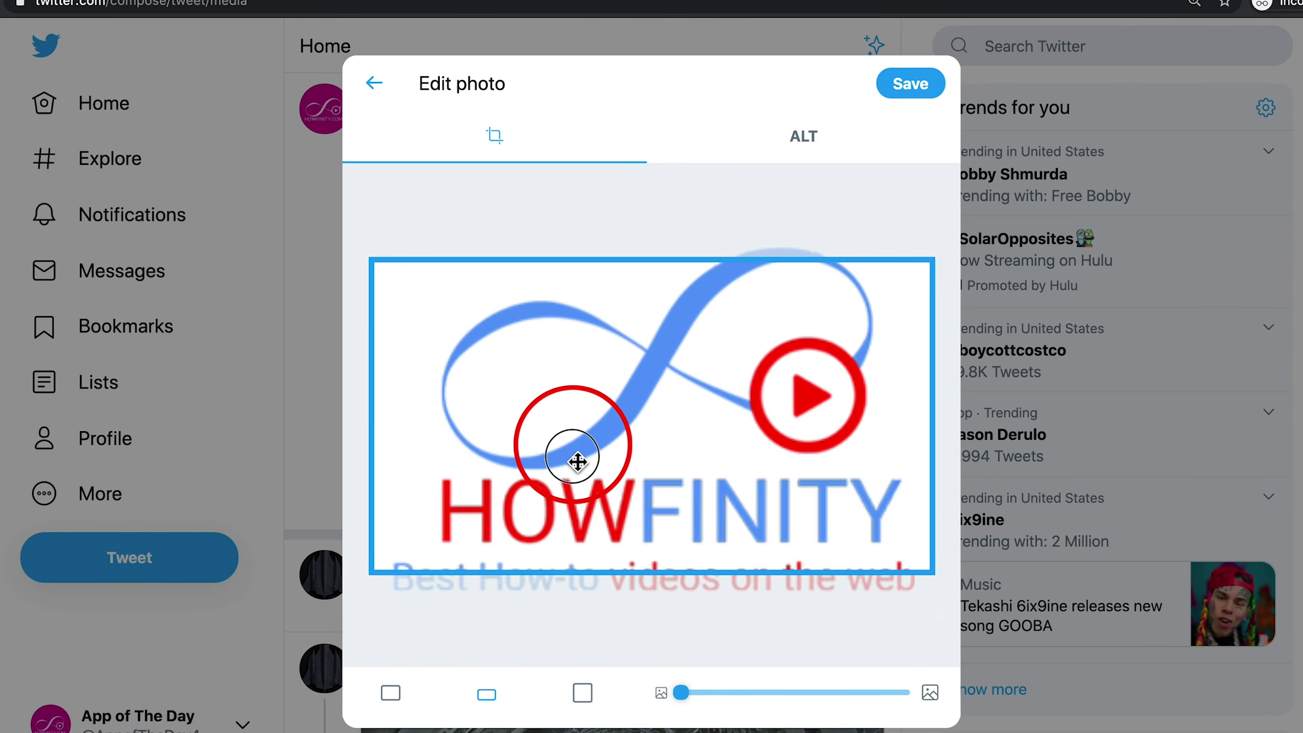
drag(579, 460, 620, 451)
click(583, 707)
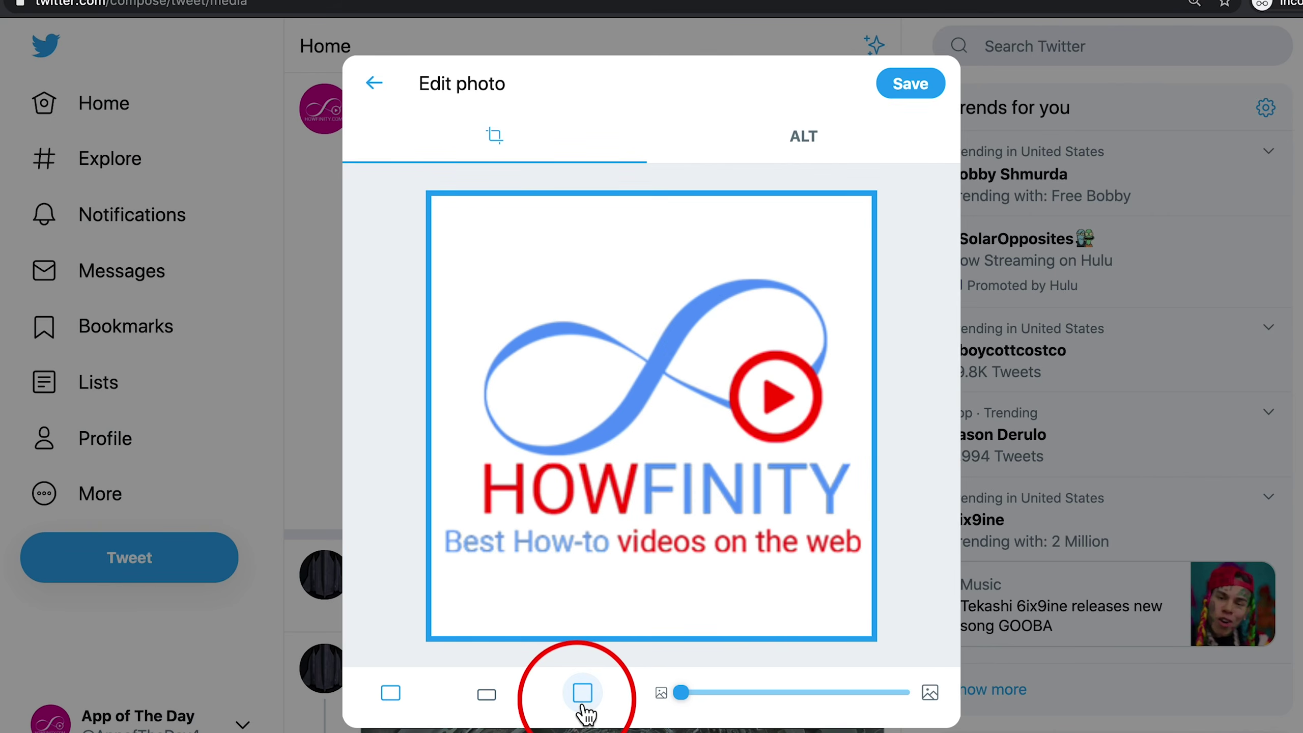
click(910, 83)
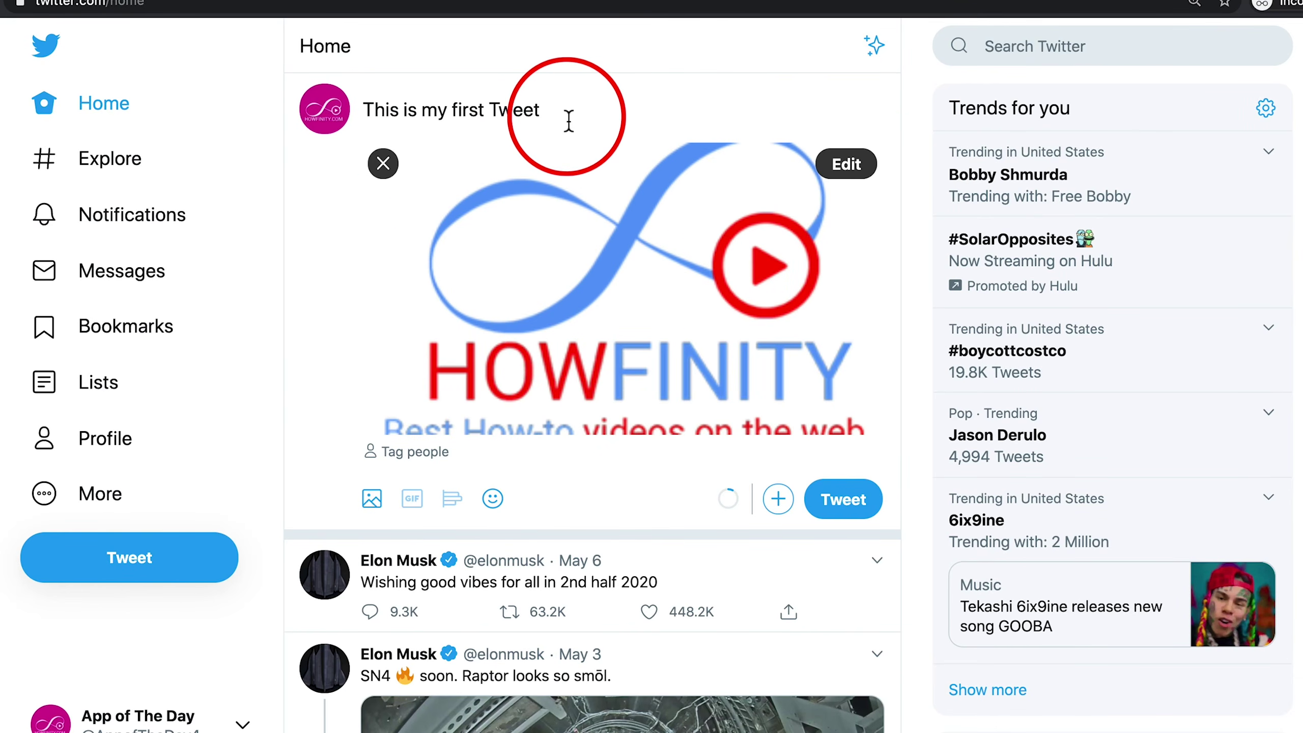
click(384, 162)
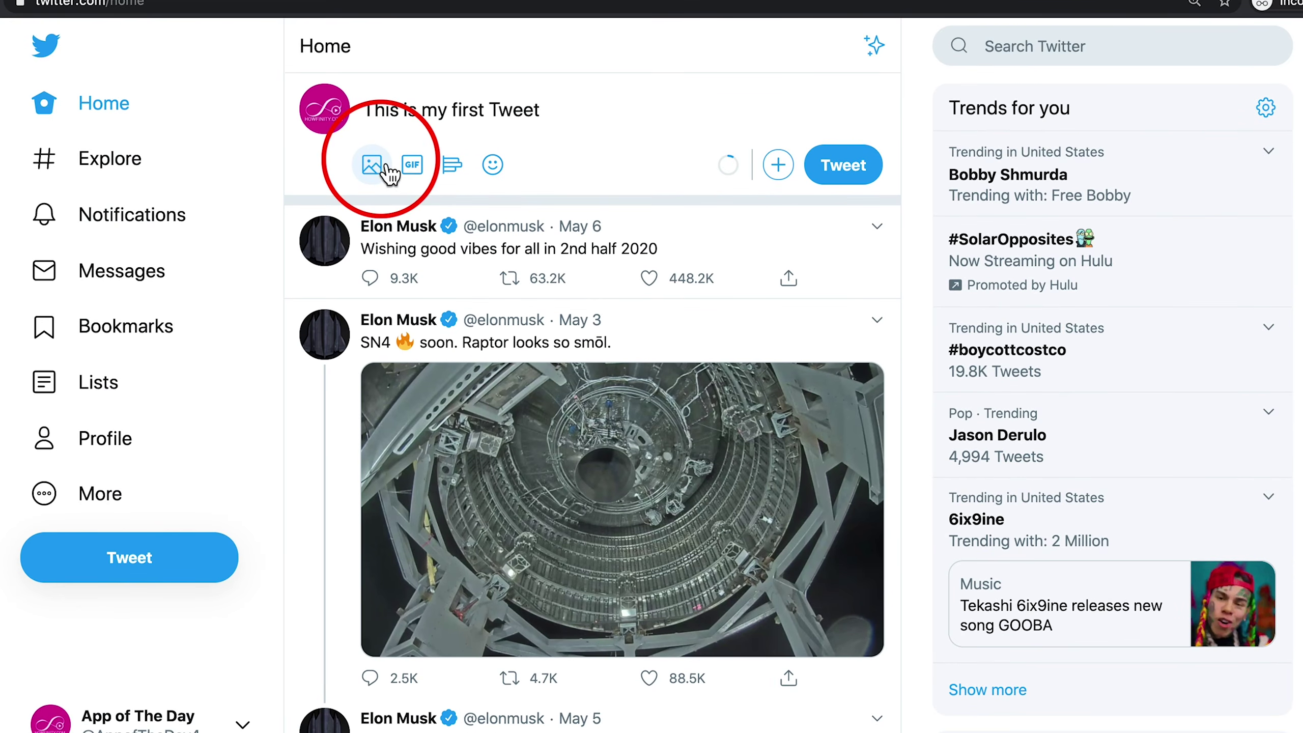
Step: Browse the GIF categories available for the tweet and look through the Applause GIFs
click(411, 164)
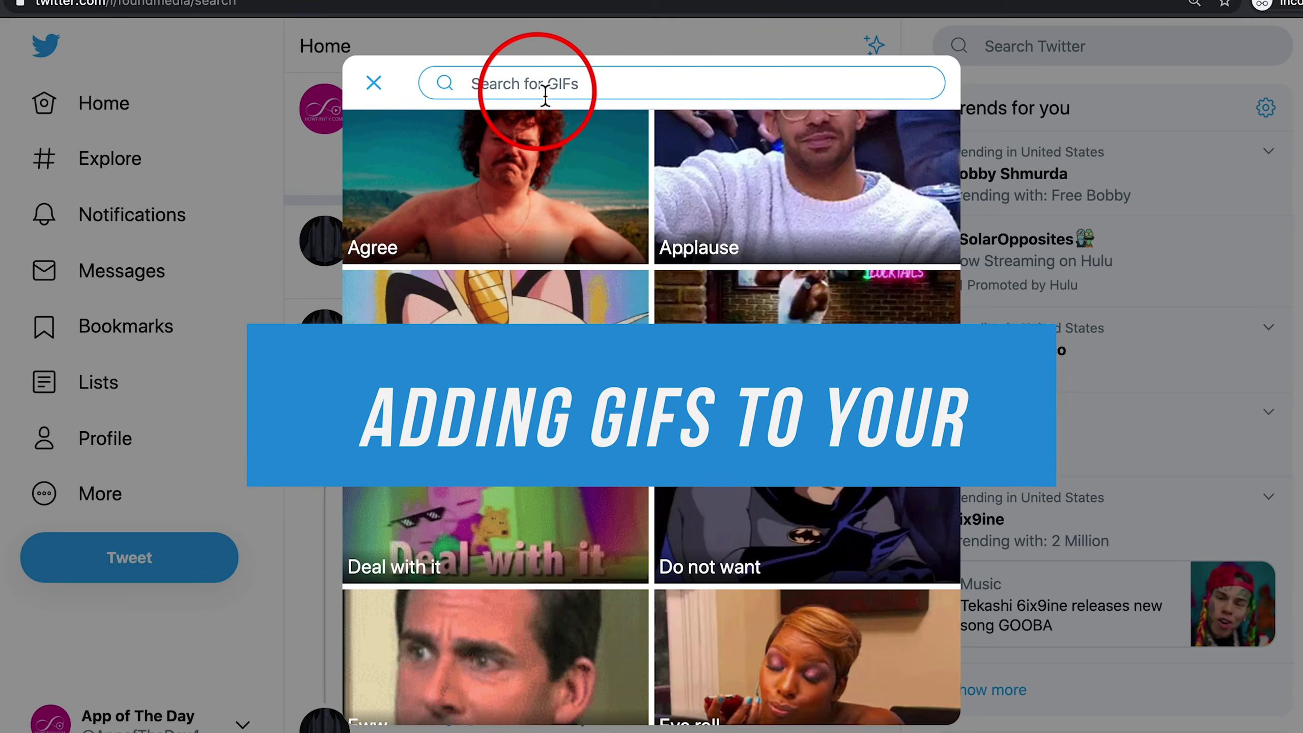
scroll(651, 359, down, 3)
scroll(651, 360, up, 3)
click(420, 193)
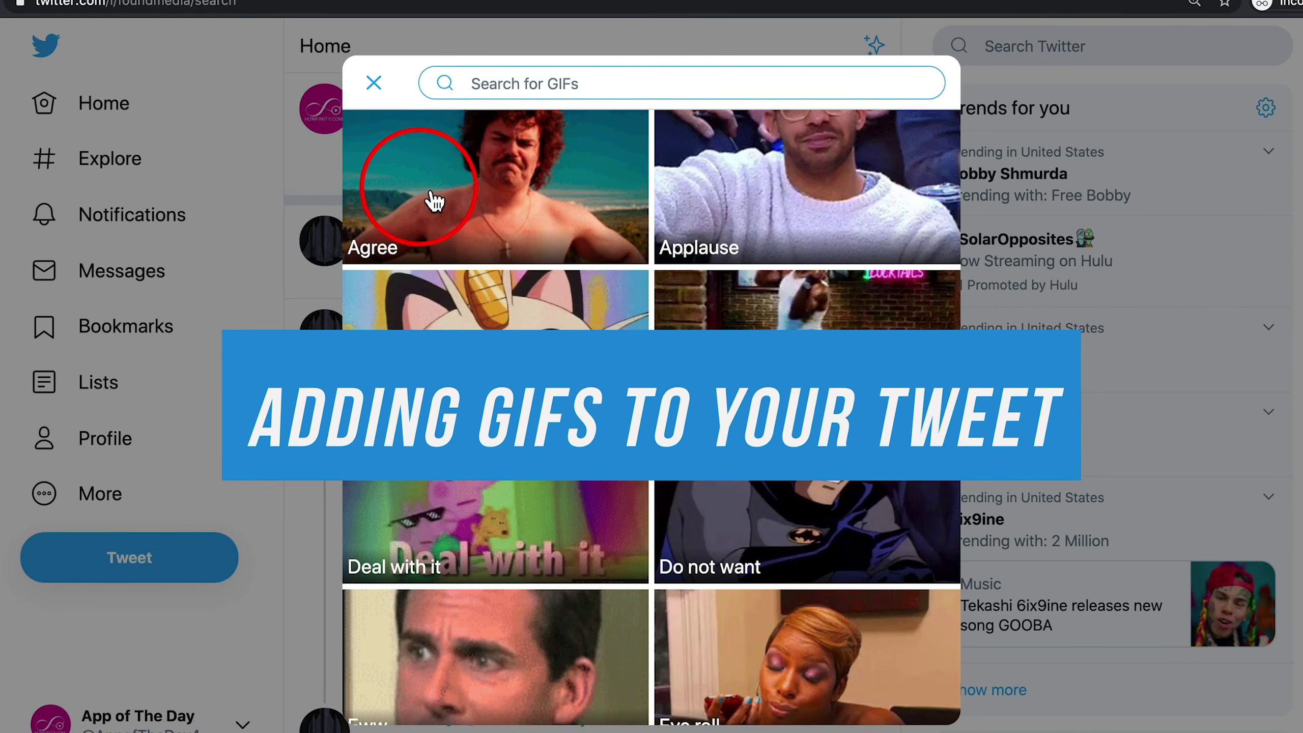
click(790, 186)
click(764, 177)
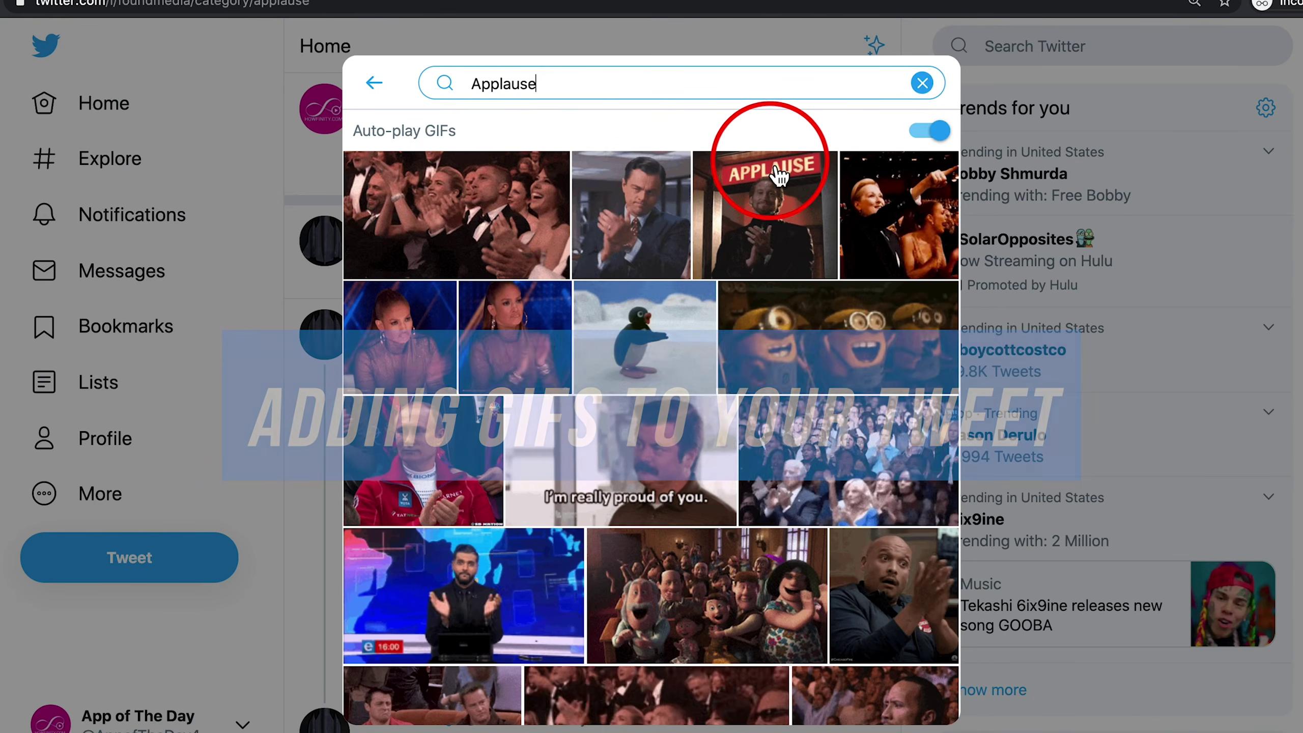
scroll(441, 180, down, 3)
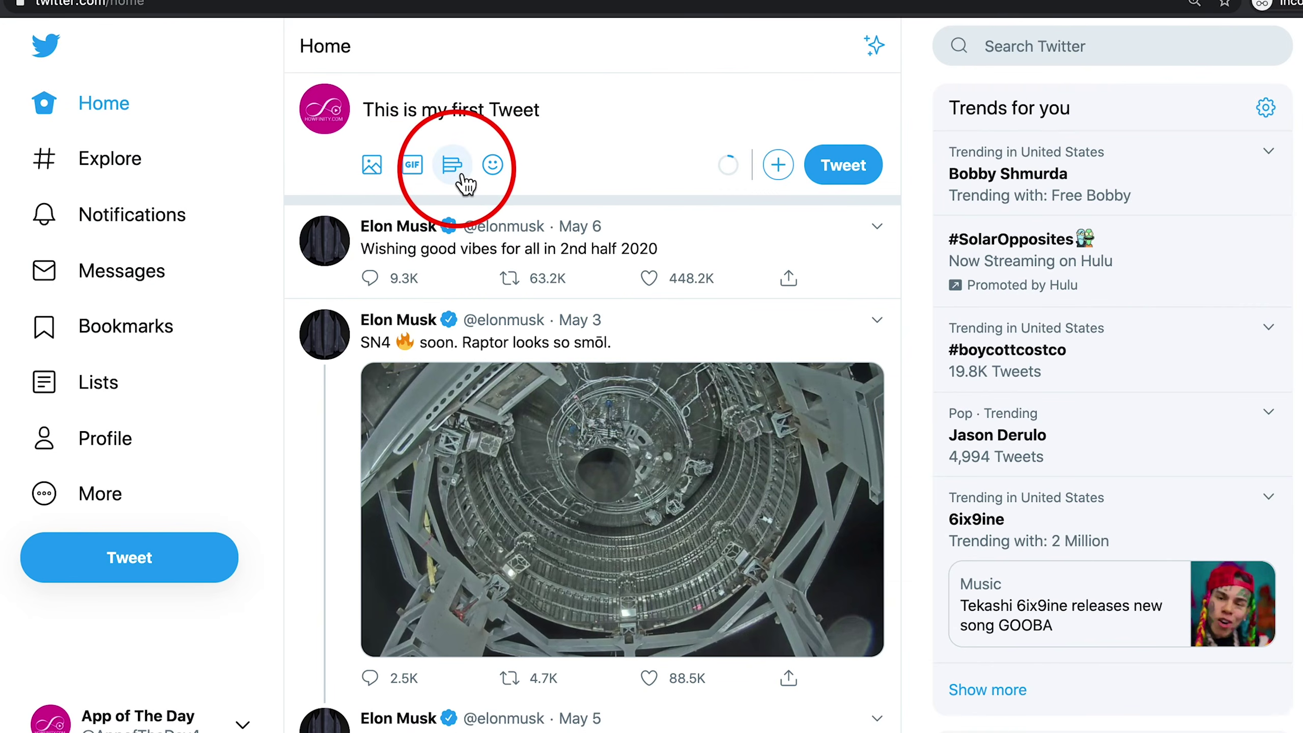
Step: Try adding a poll to the tweet draft, and remove the poll
click(455, 177)
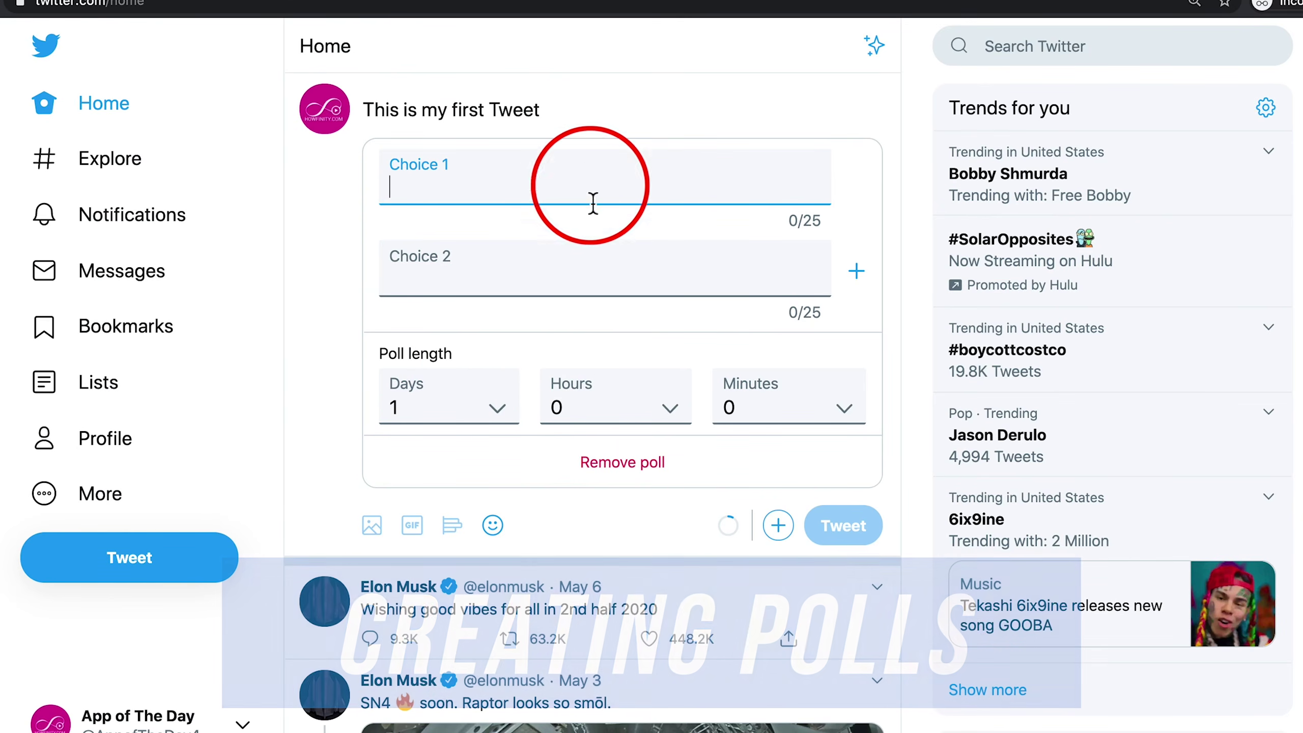
drag(366, 112, 581, 117)
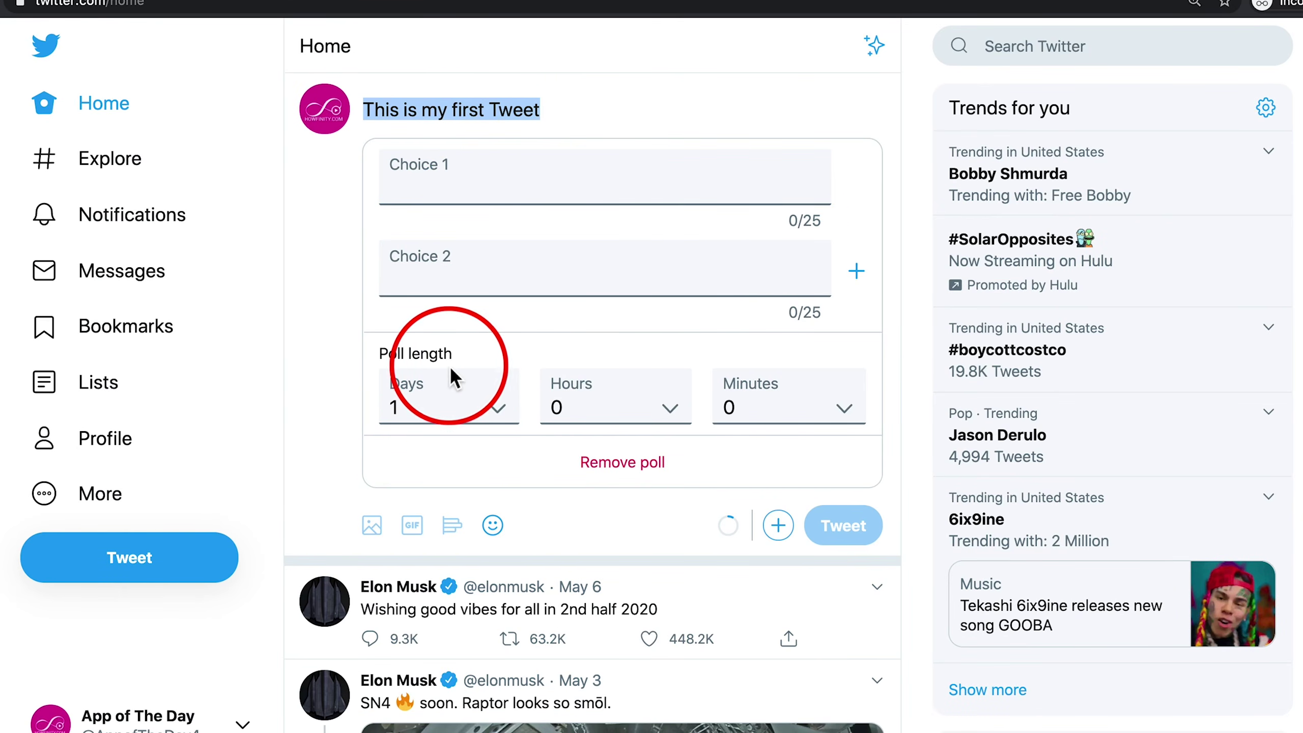
click(627, 462)
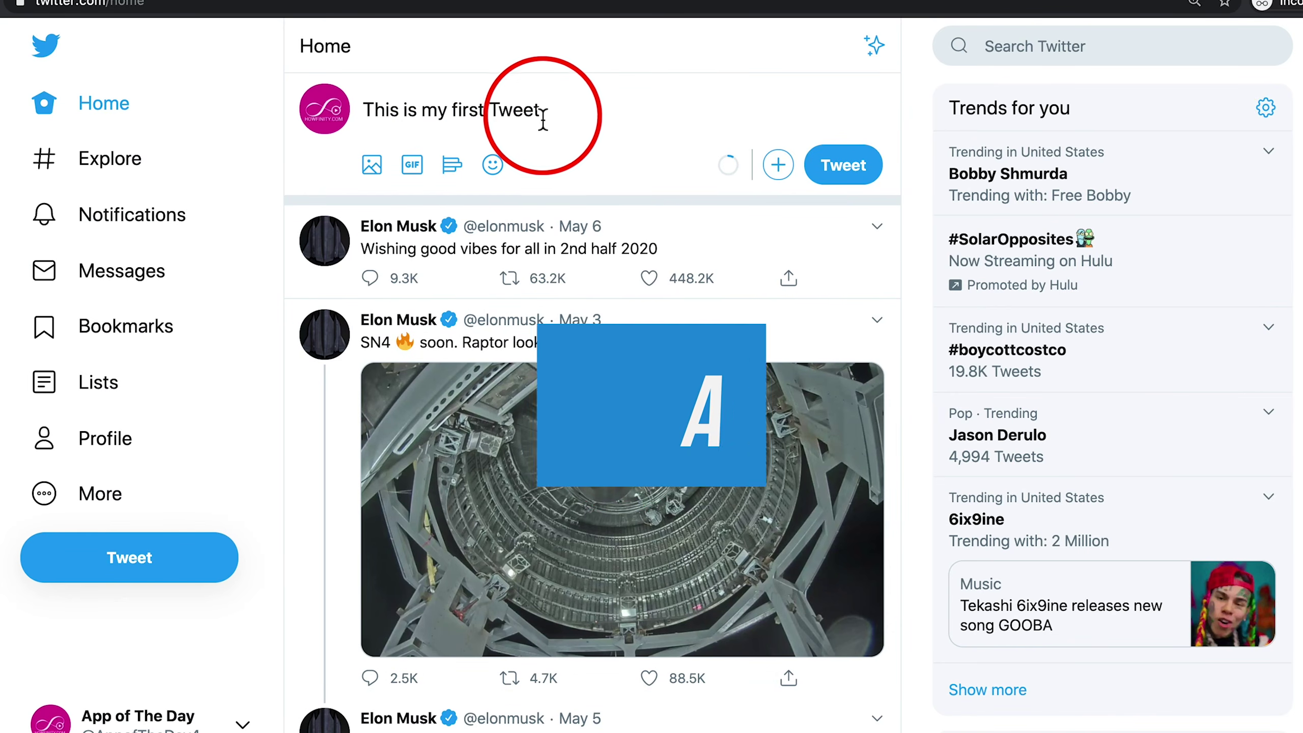
Step: Append a grinning face emoji and a soccer ball emoji from the Activity category to the tweet draft
click(492, 167)
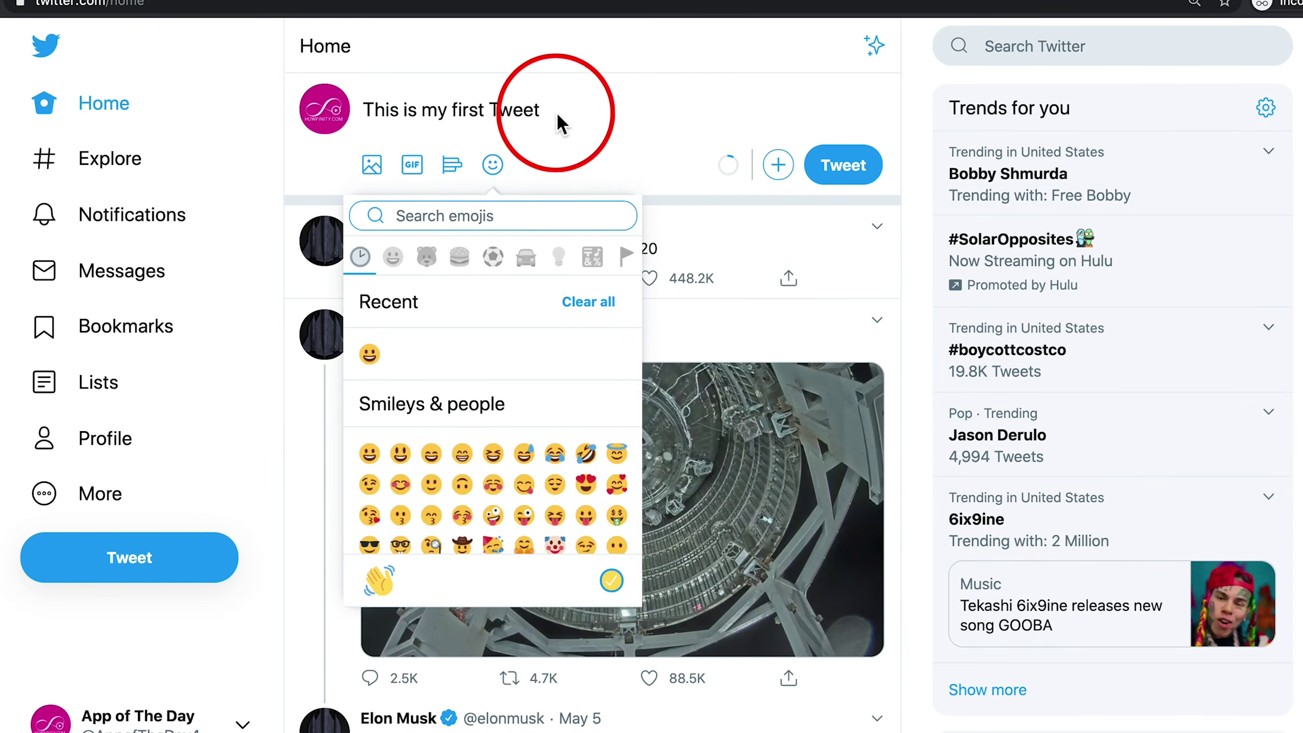
click(369, 453)
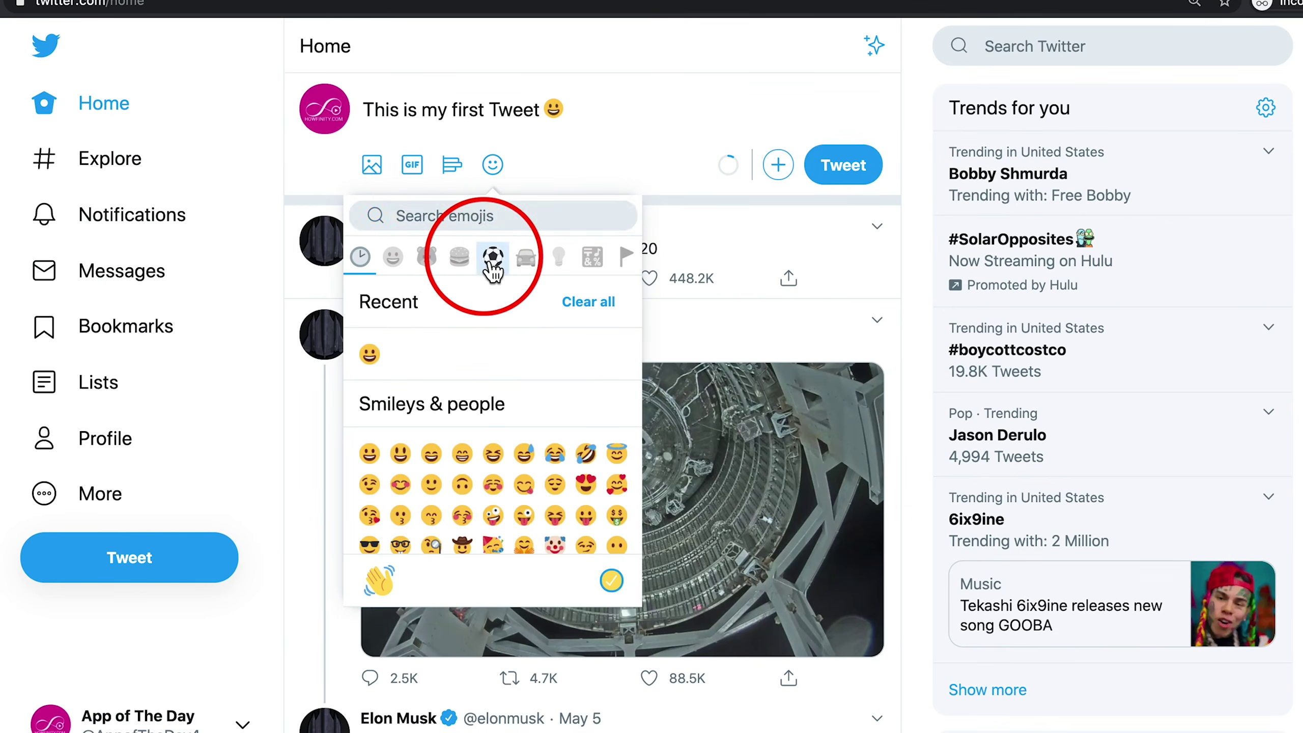
click(494, 259)
click(369, 348)
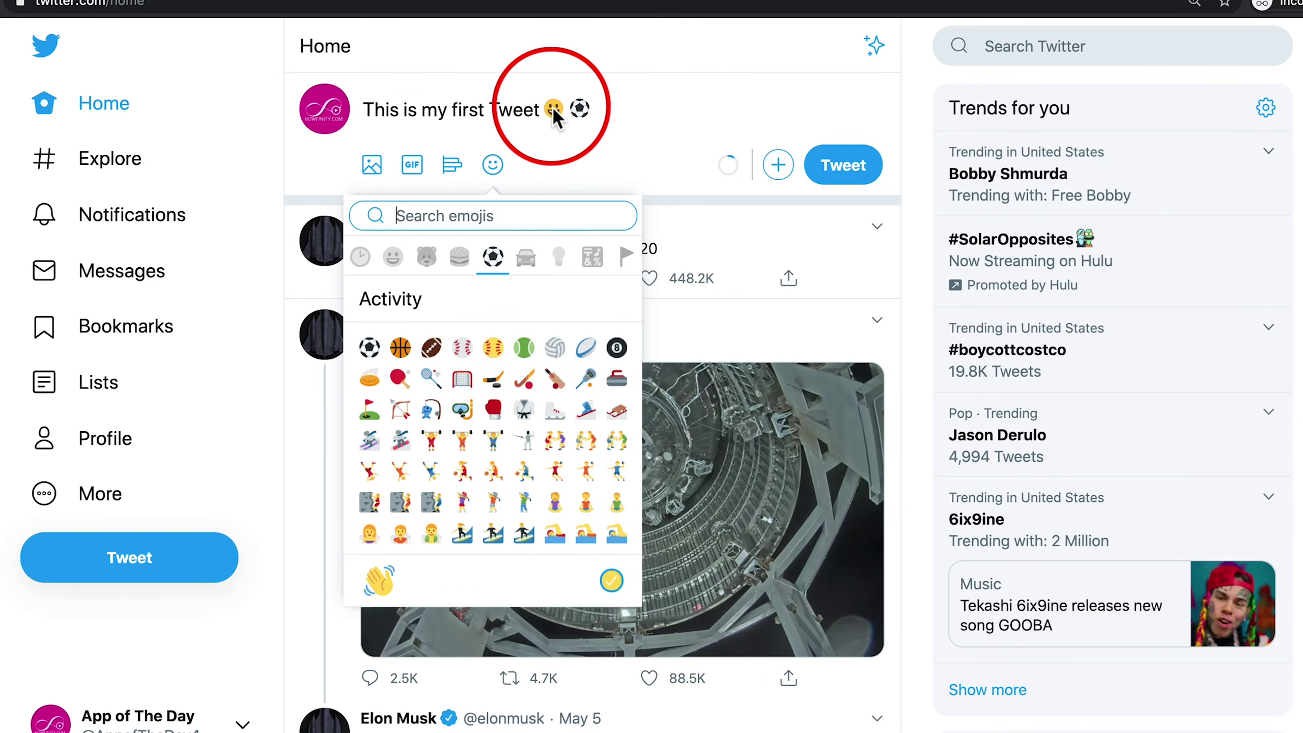
click(549, 132)
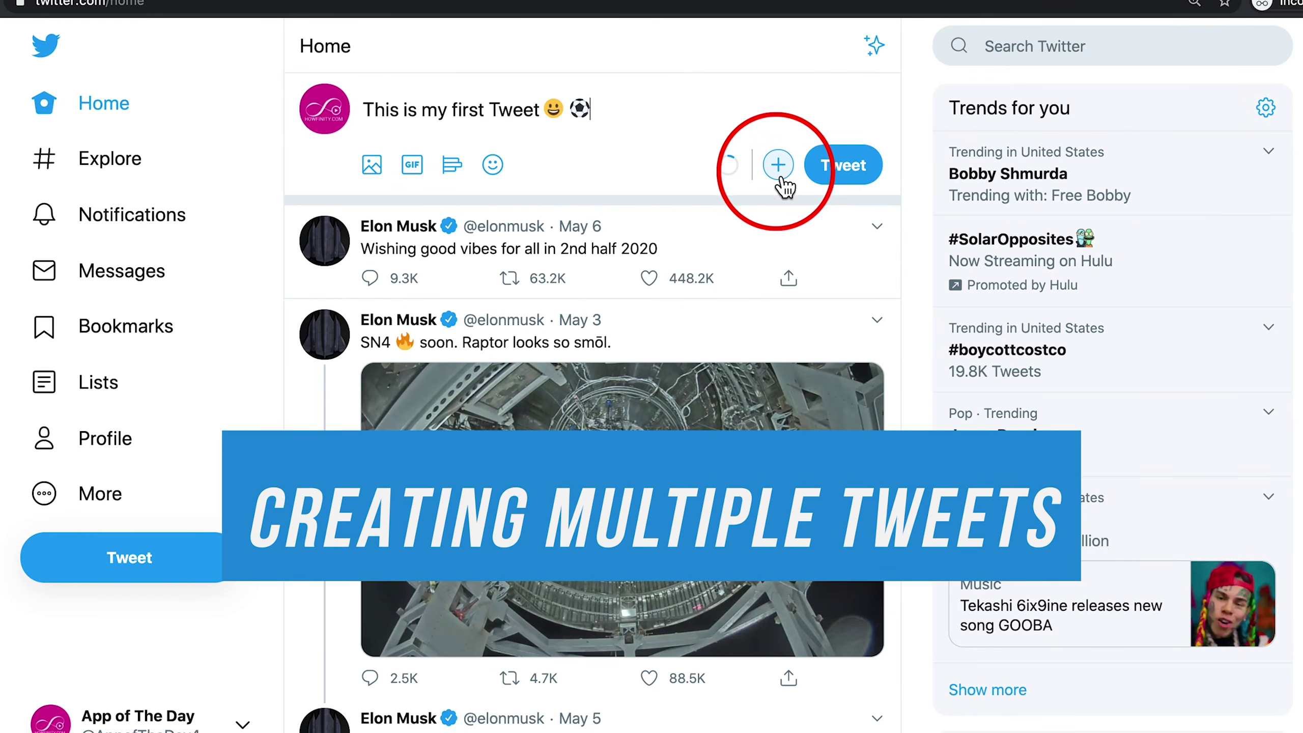
Step: Try extending the draft into a thread with another tweet, and discard the whole thread
click(778, 165)
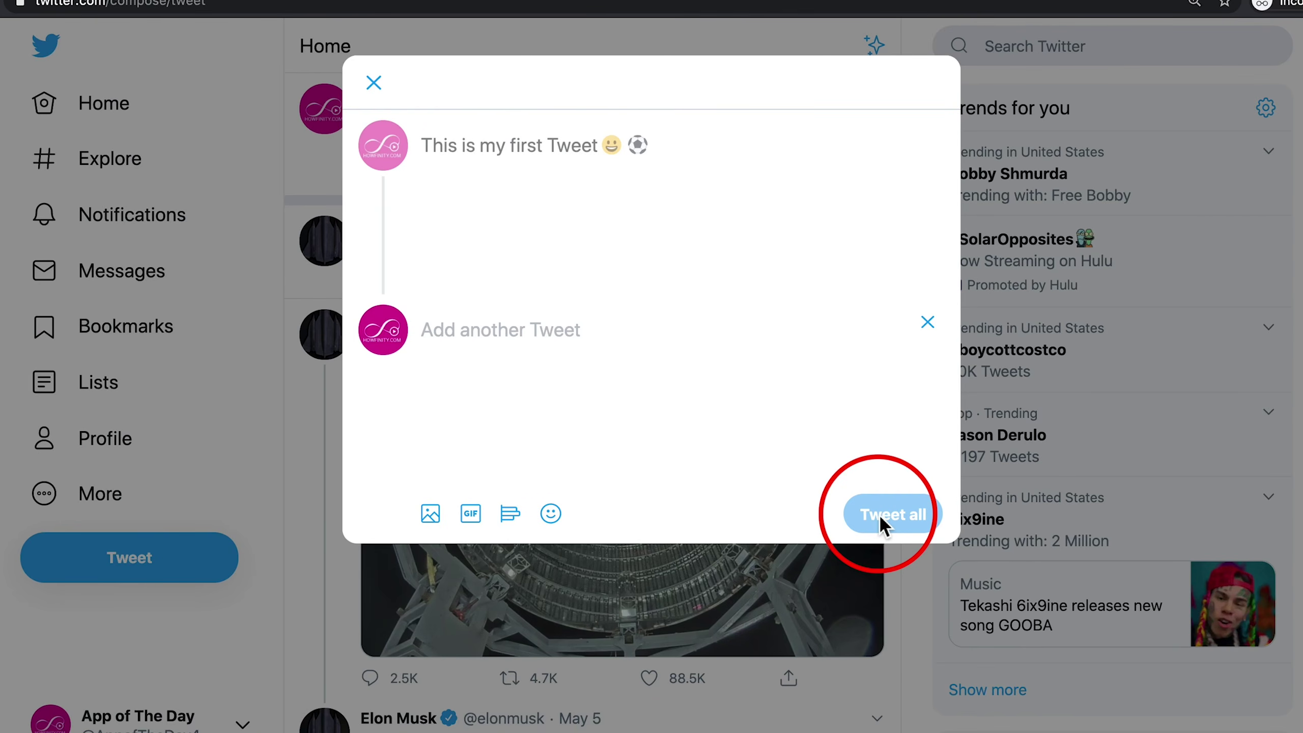
click(374, 83)
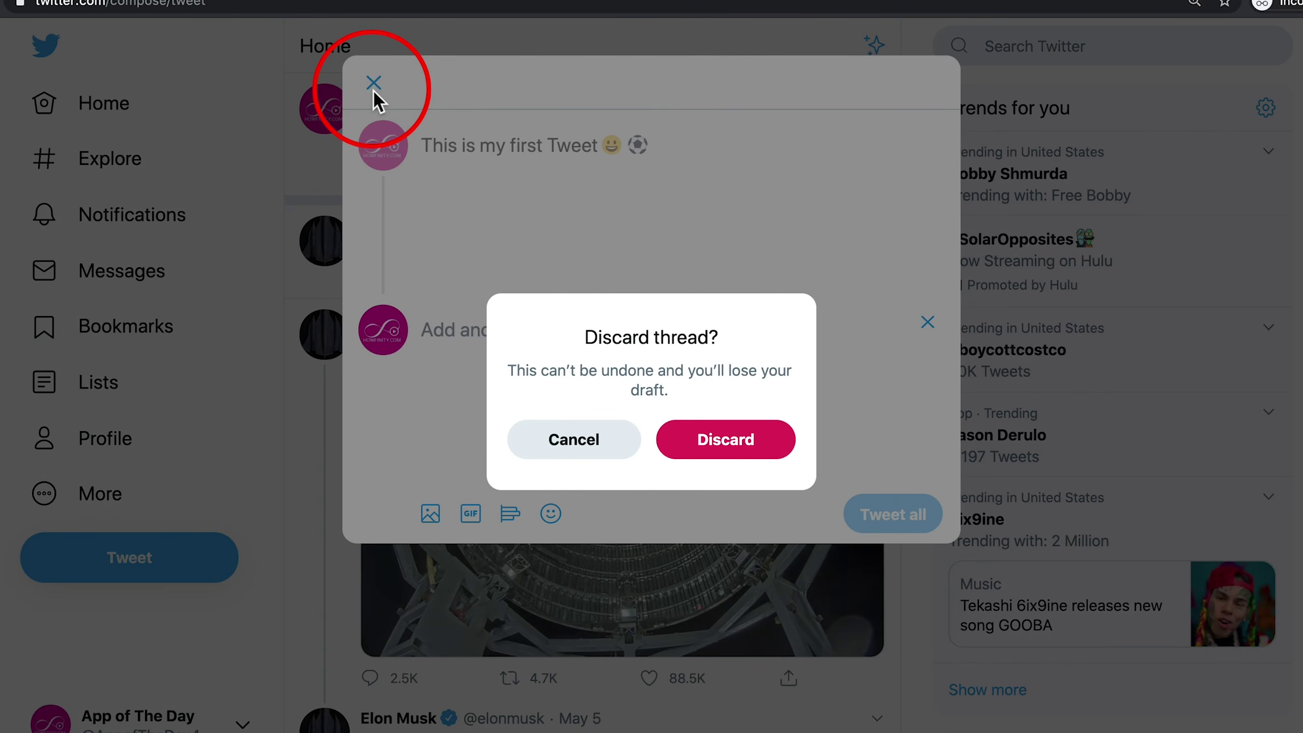
click(738, 455)
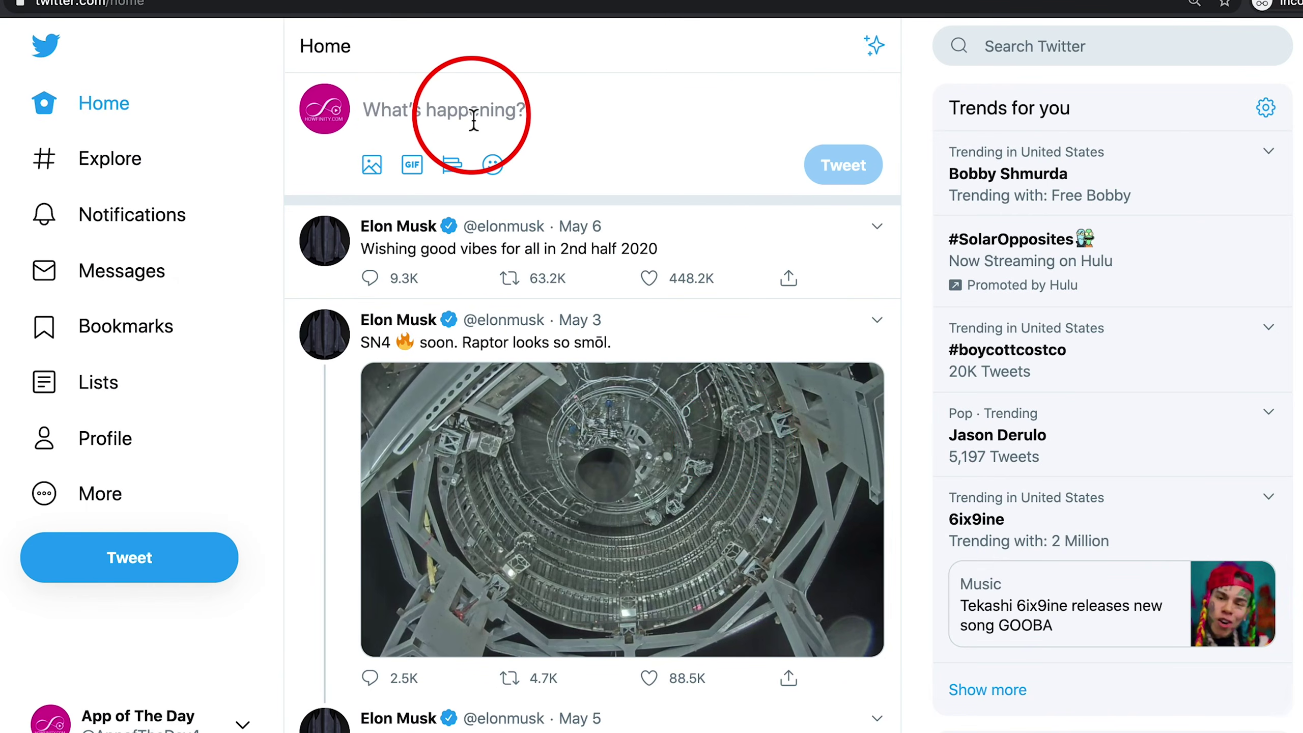
Step: Write a new tweet with the text "This is my first Tweet" and post it
click(410, 108)
text(Thi)
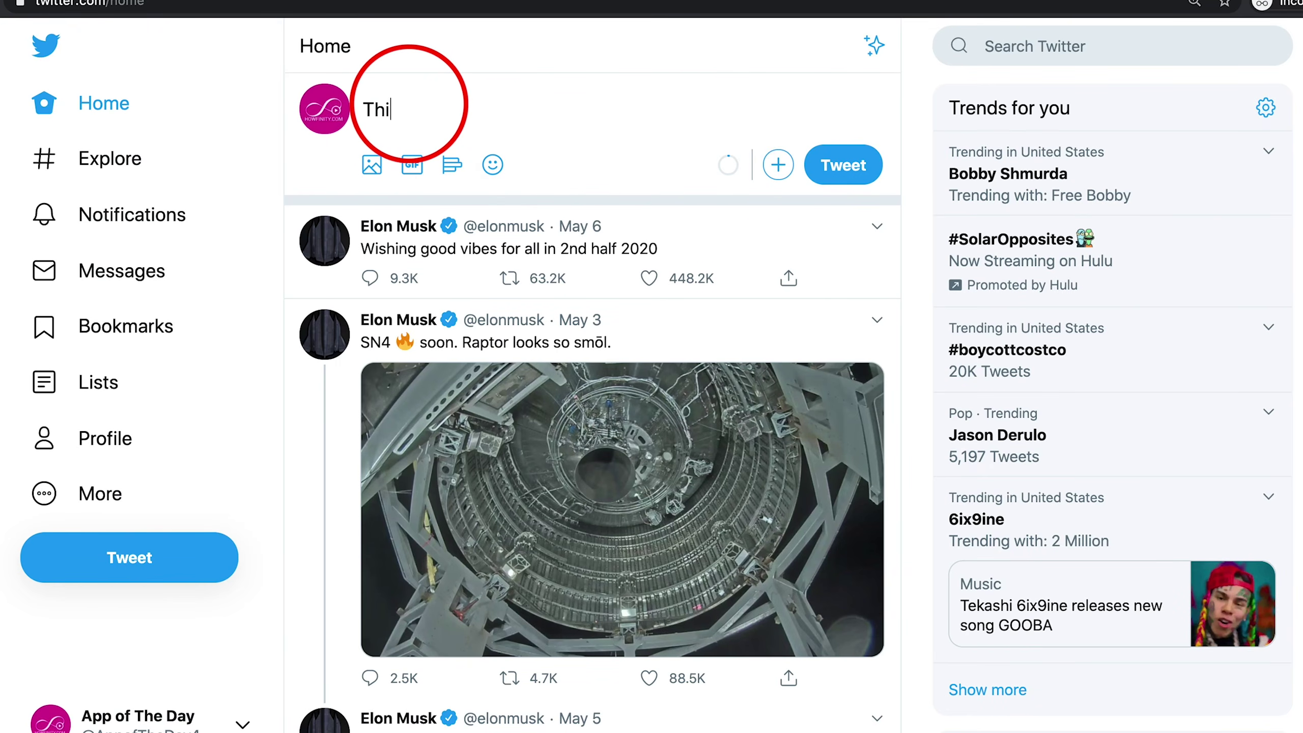
text(s is my first Tweet)
click(843, 172)
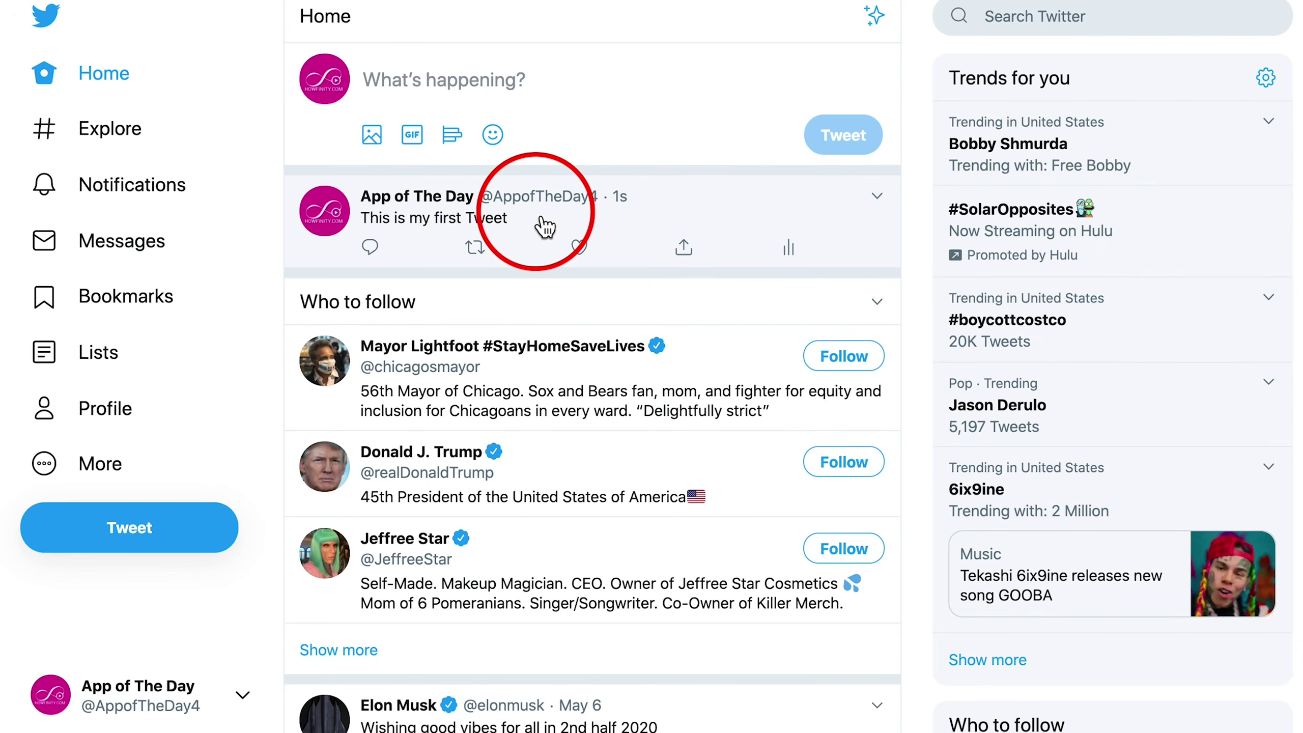
Step: Look through the home timeline from the newly posted tweet down to Elon Musk's tweets
scroll(584, 461, down, 2)
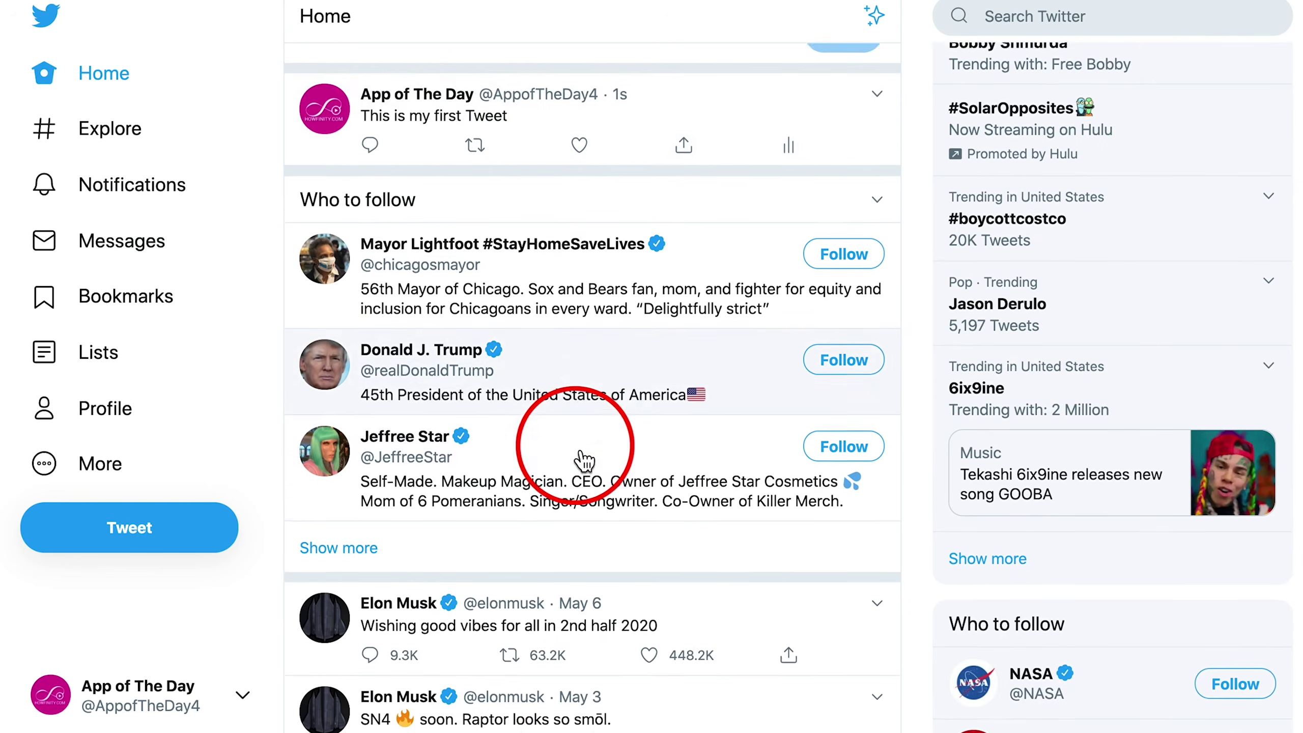
scroll(585, 460, down, 10)
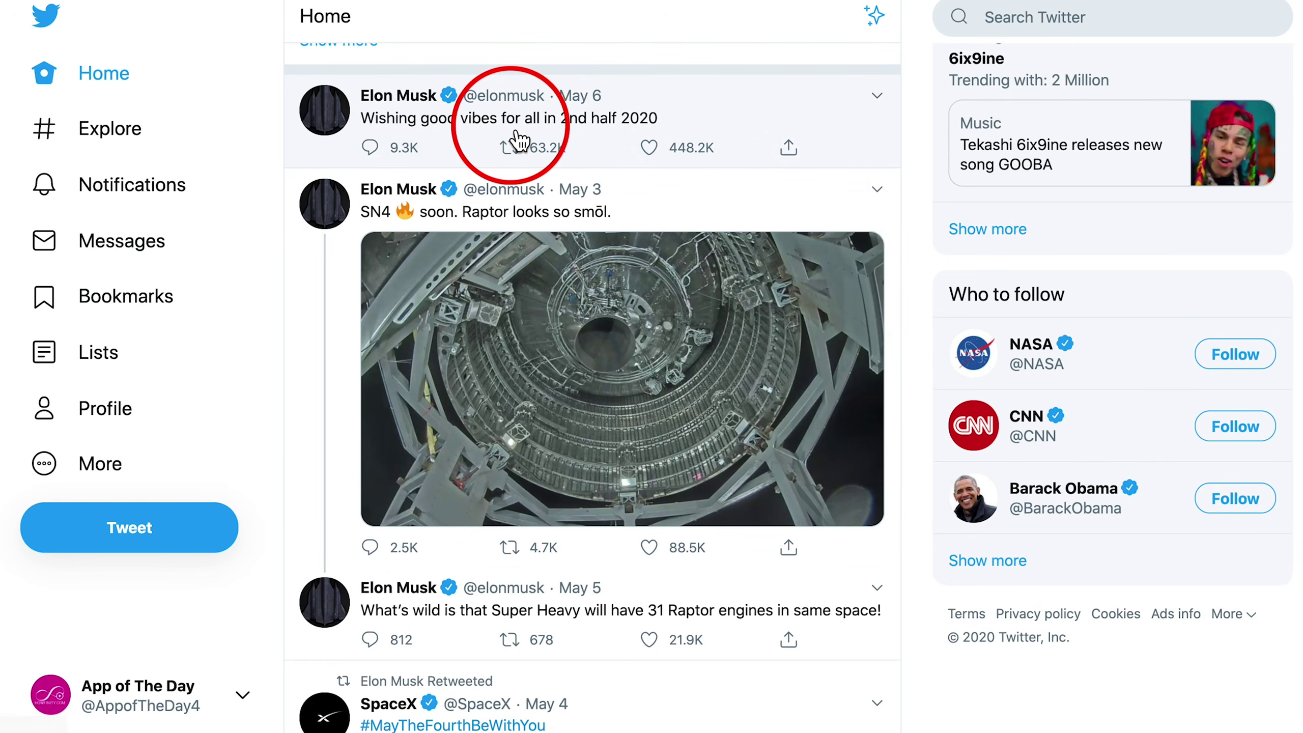
scroll(509, 291, up, 4)
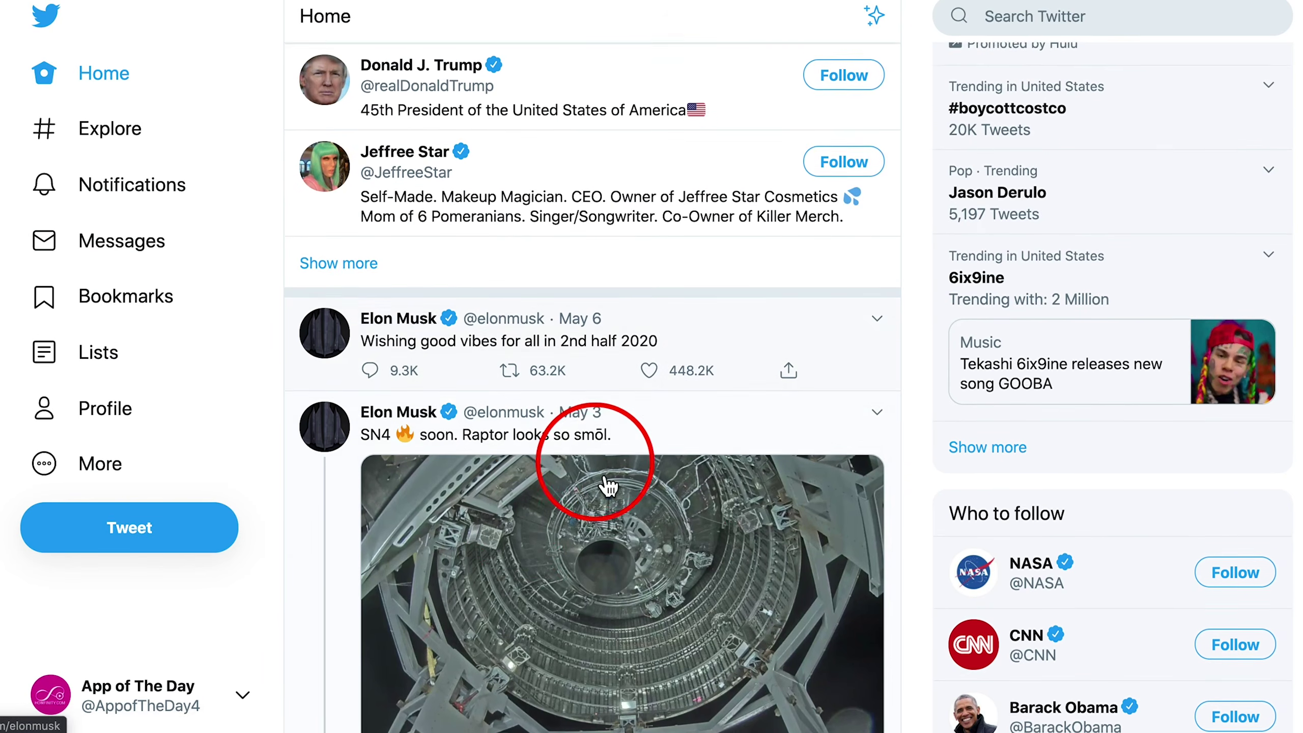
scroll(627, 469, up, 7)
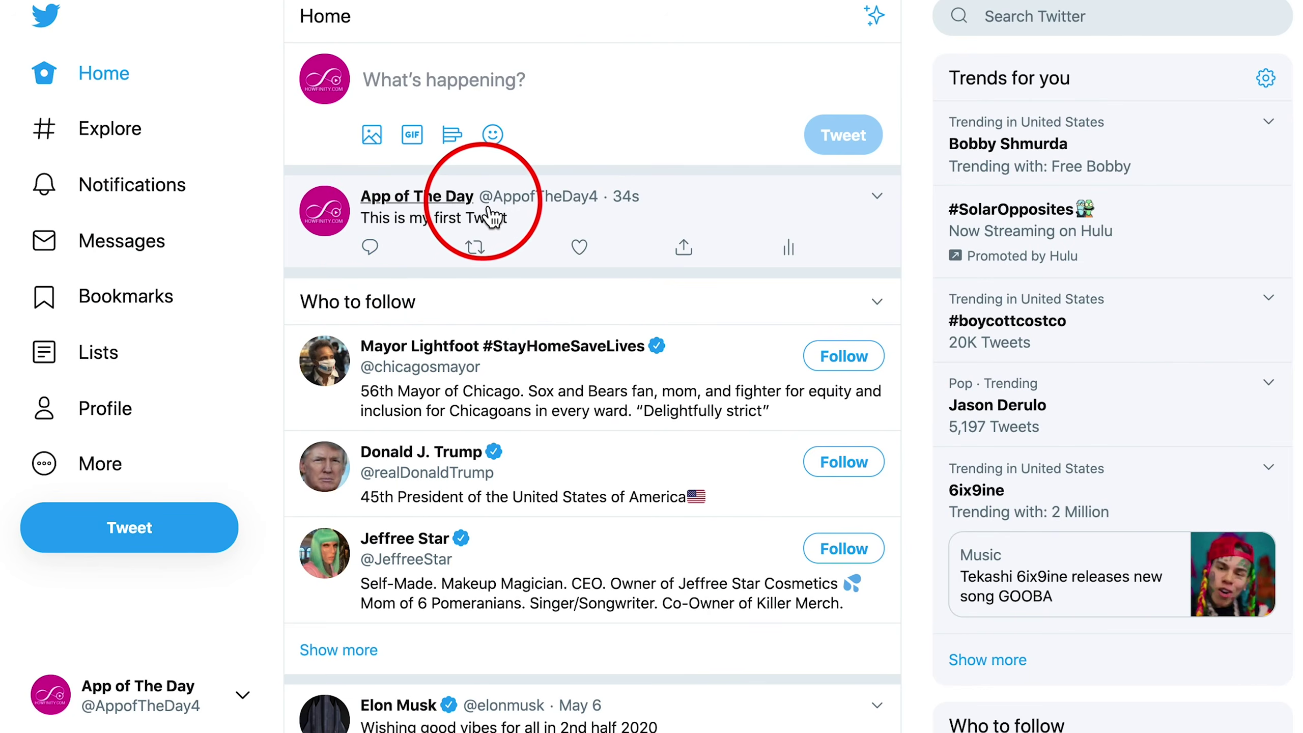
mouse_move(508, 212)
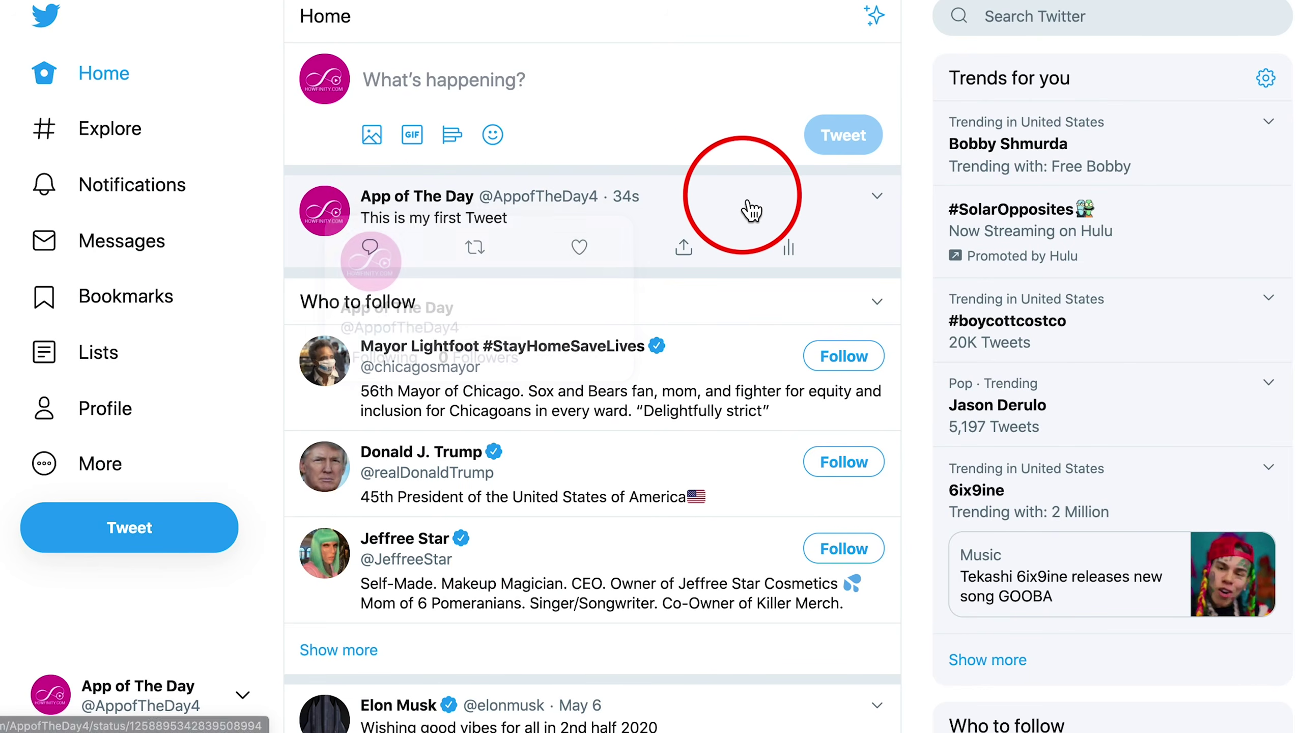
scroll(749, 208, down, 4)
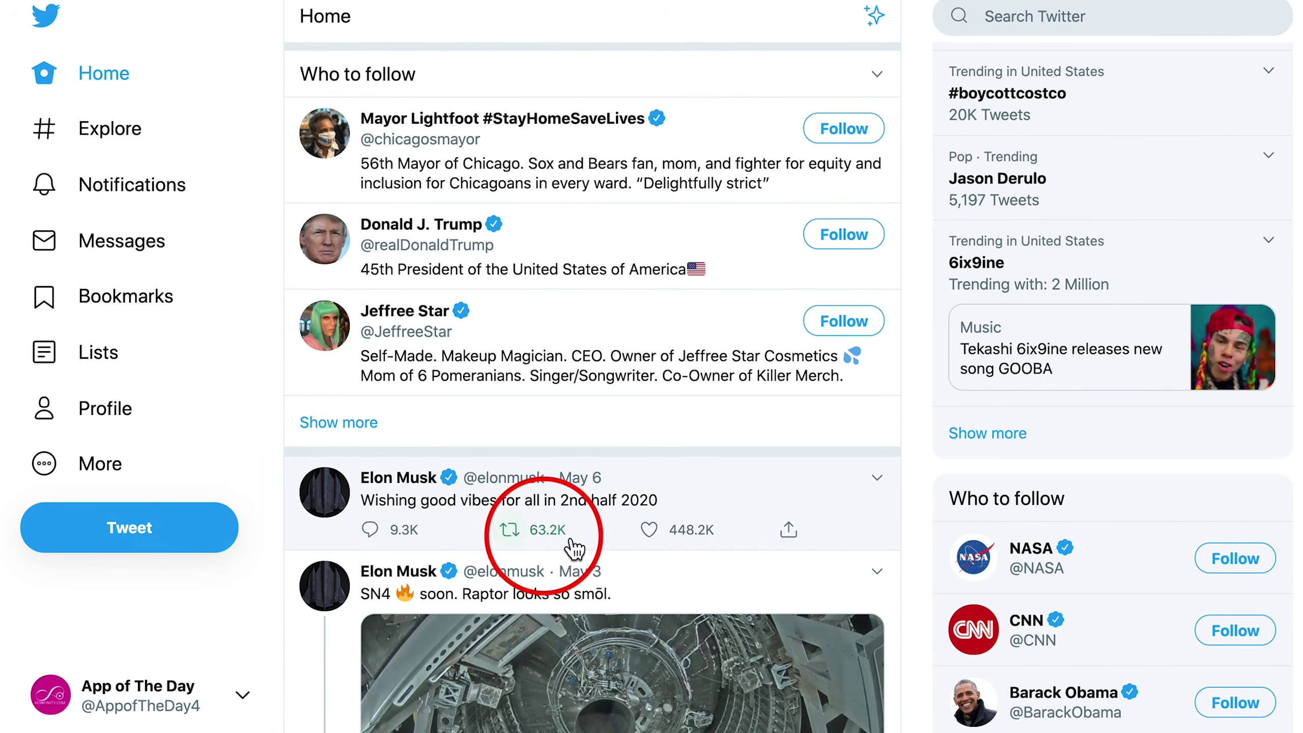
scroll(787, 548, up, 4)
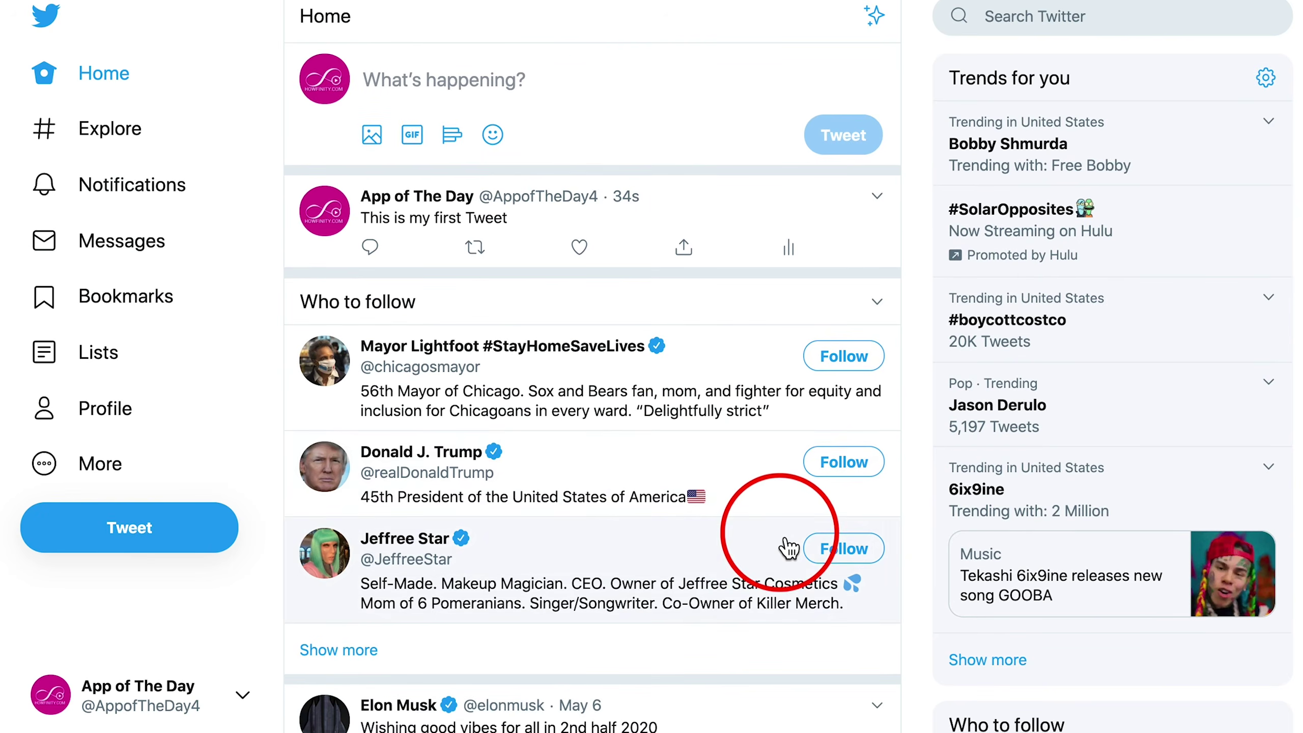
Step: Reply to the posted first tweet with the text "second Tweet"
click(370, 249)
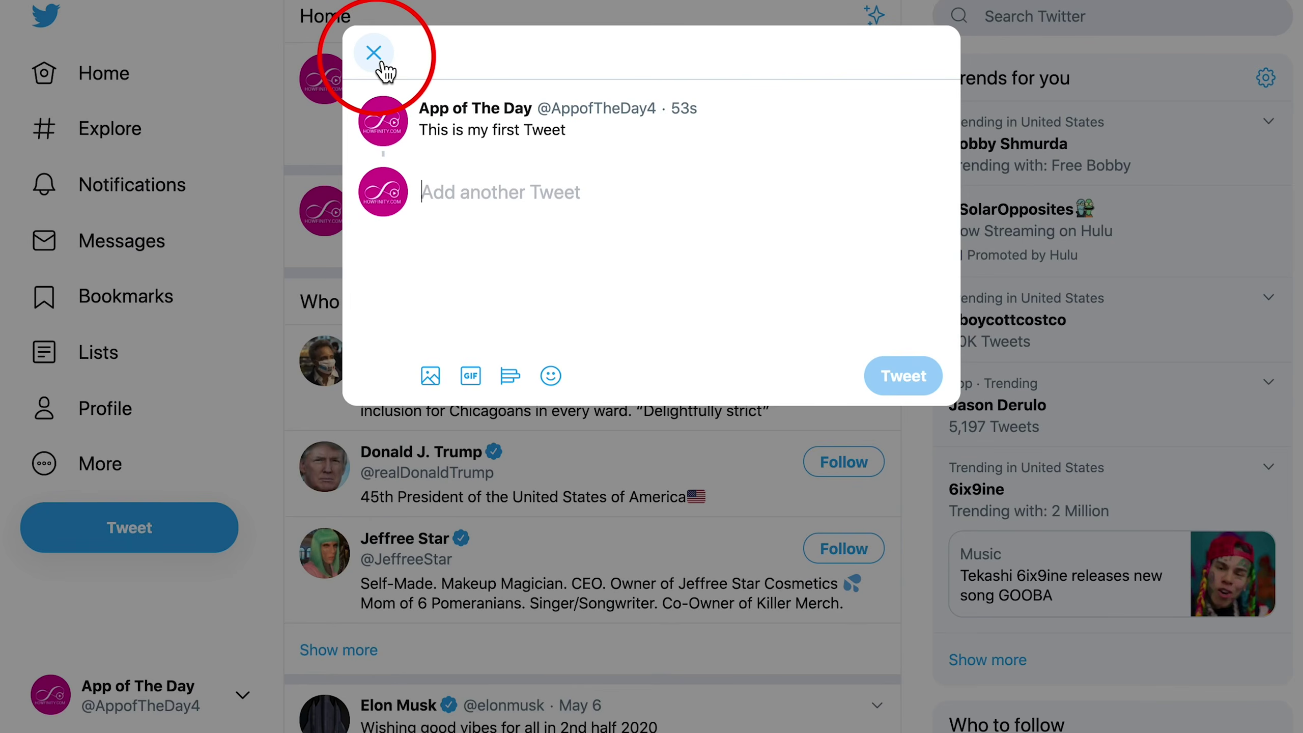
text(second Tweet)
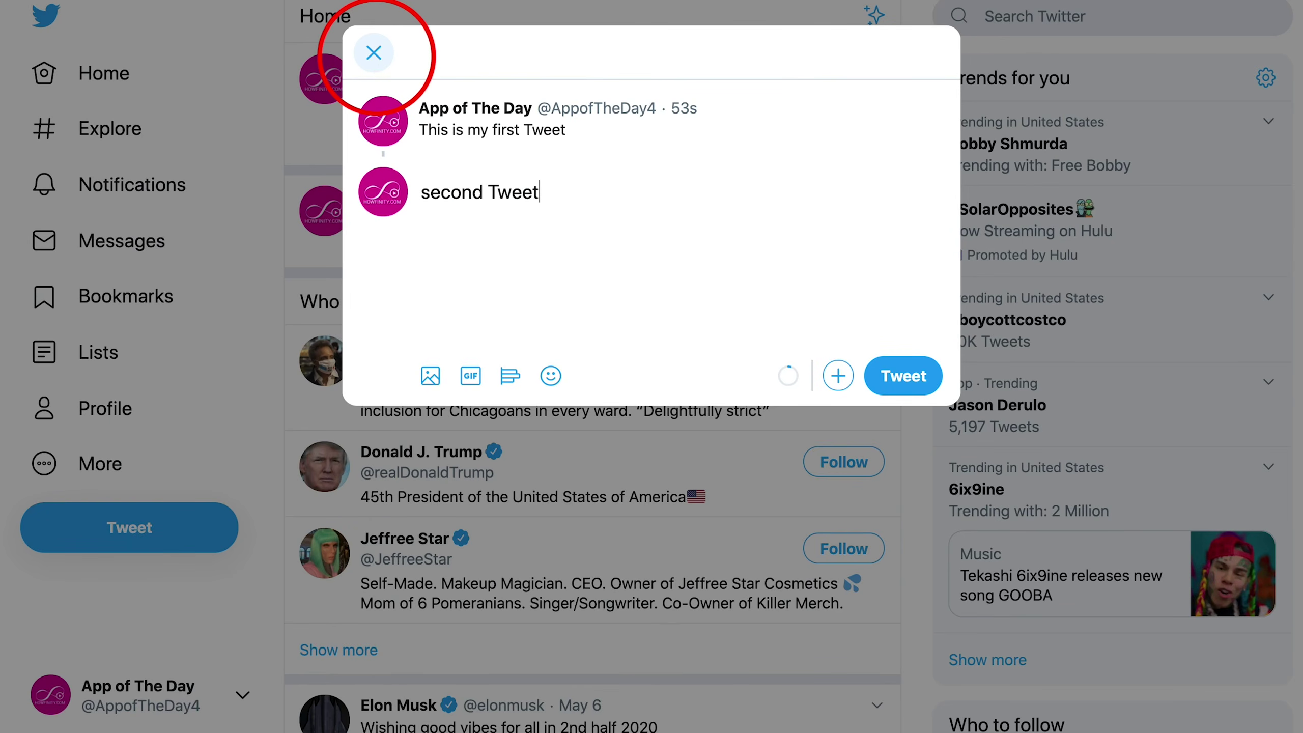
click(903, 375)
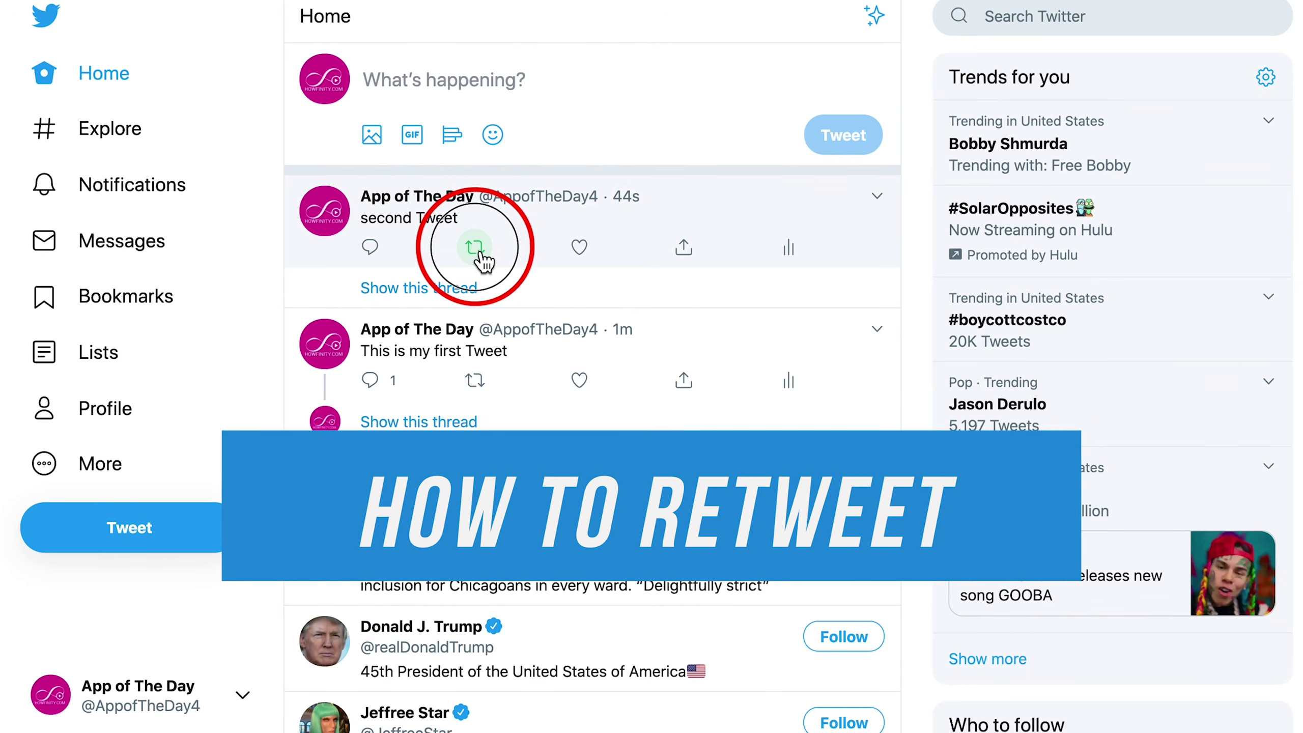
Step: Retweet the own "second Tweet" and Elon Musk's May 6 tweet "Wishing good vibes for all in 2nd half 2020", both without a comment
click(479, 256)
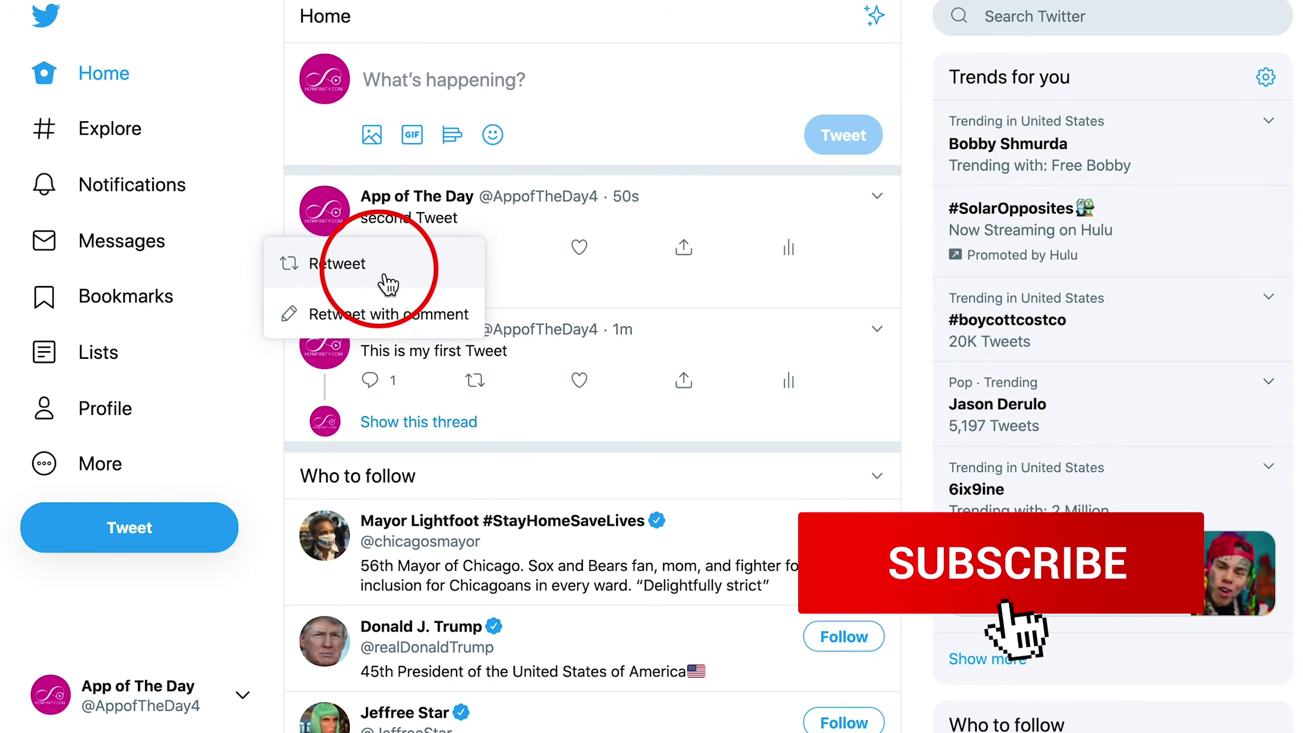
click(324, 278)
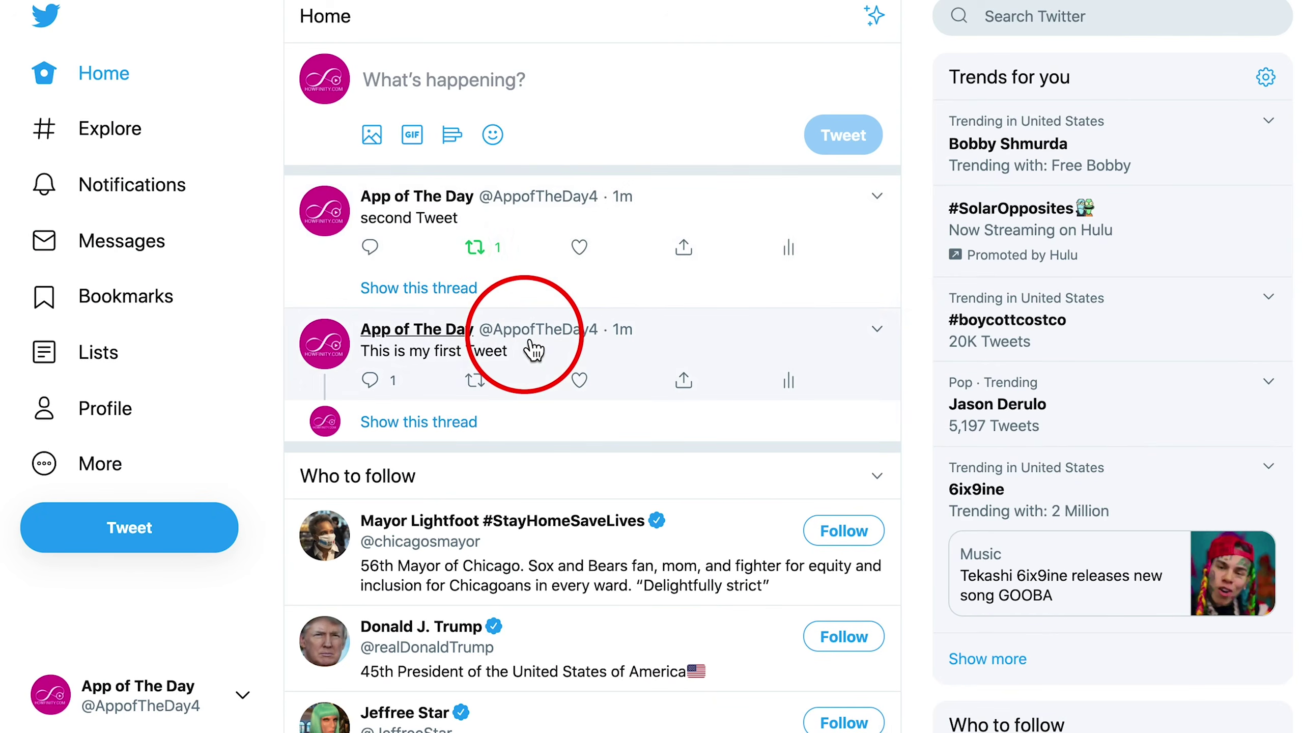
scroll(541, 264, down, 10)
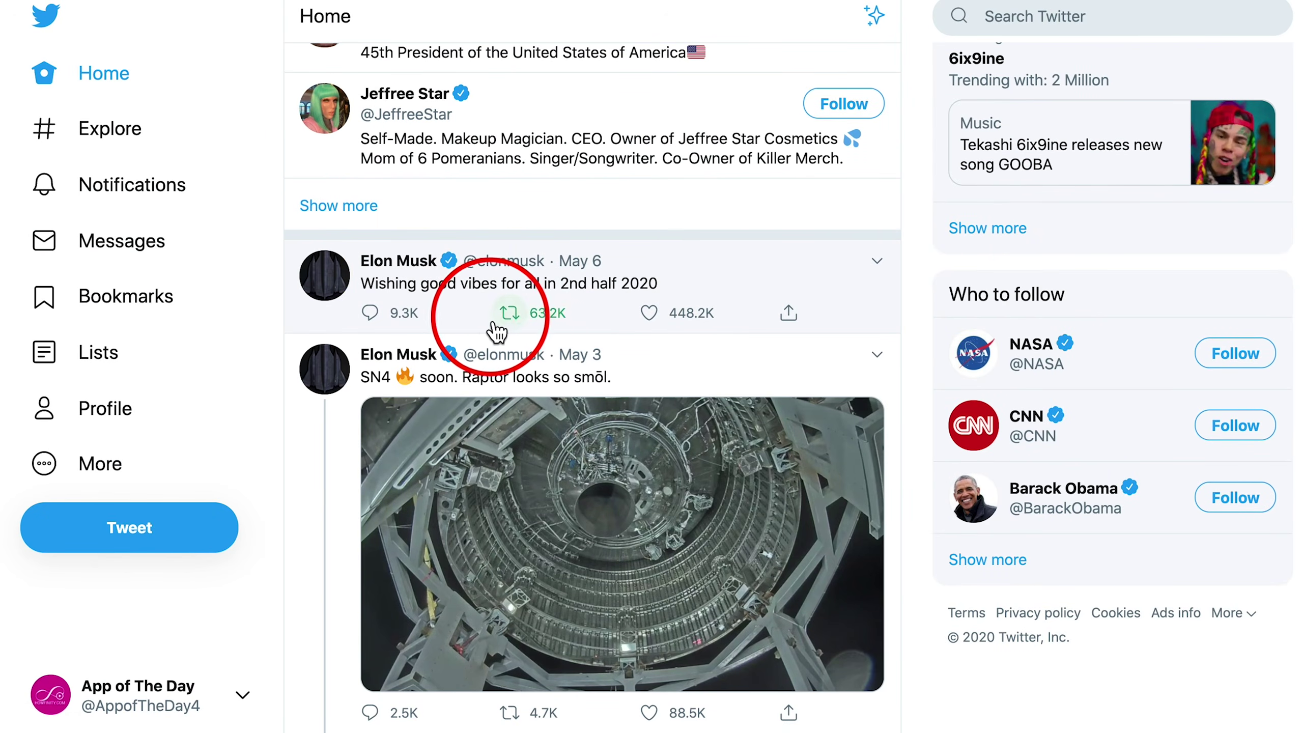
click(509, 313)
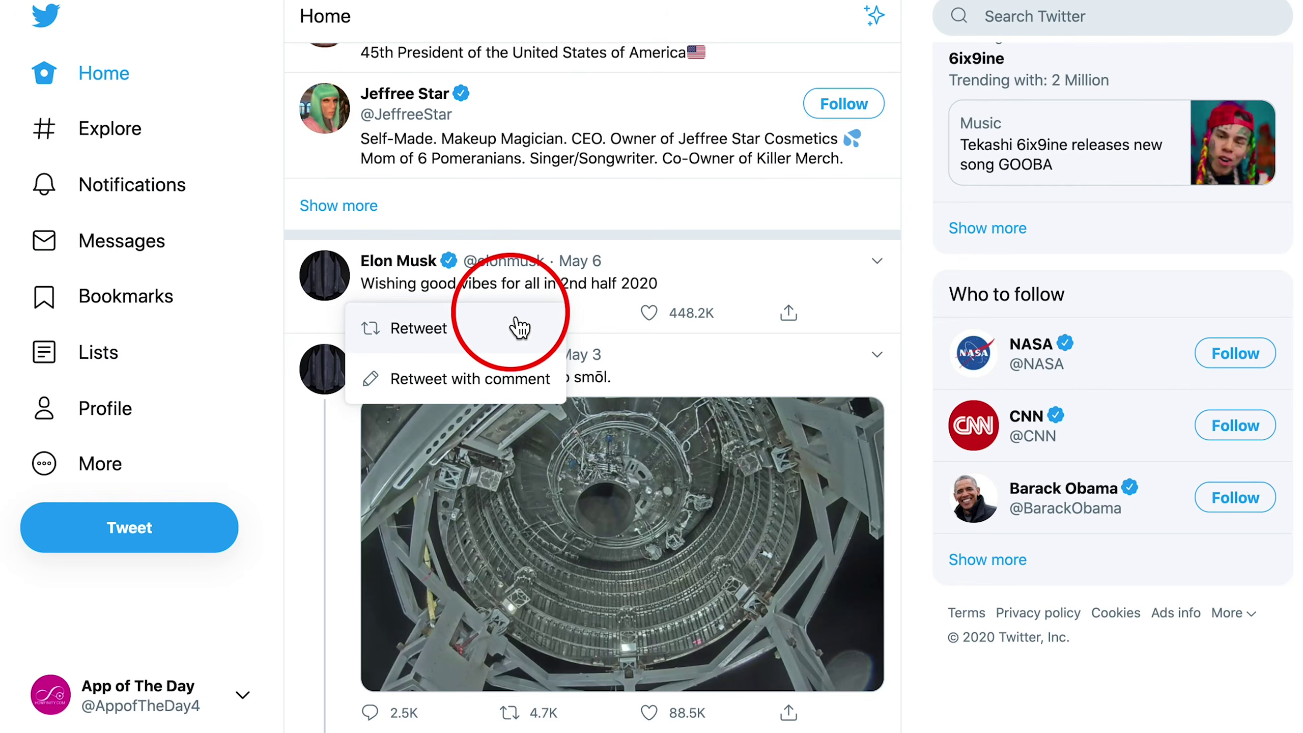
click(451, 330)
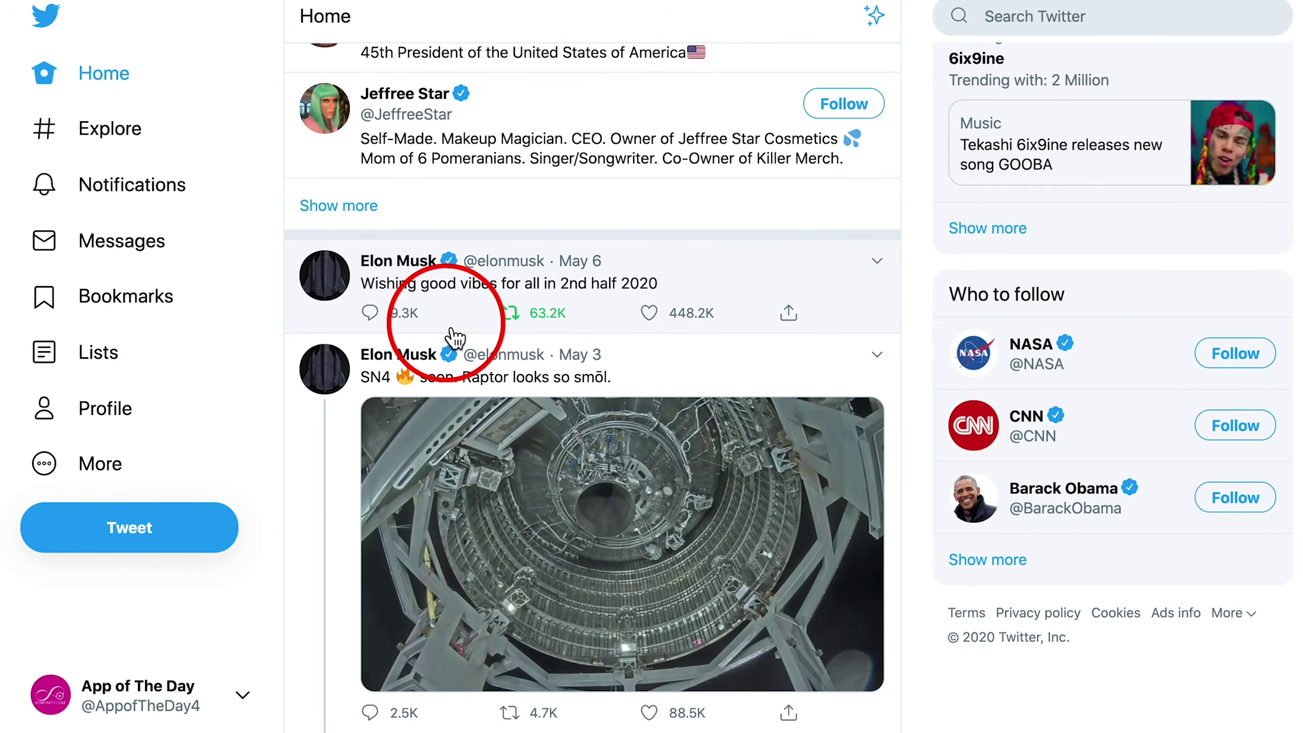
Step: View the account's own profile page and examine the tweets and retweets listed there
scroll(454, 337, up, 10)
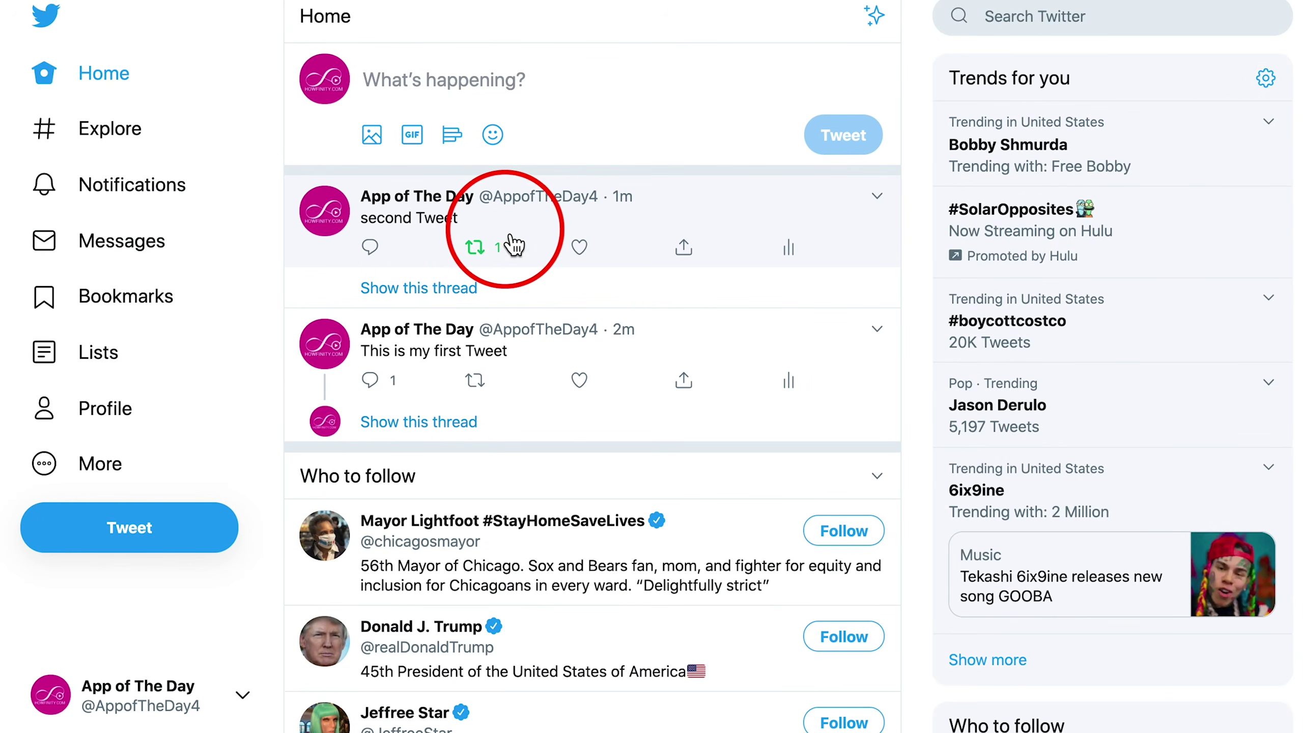
mouse_move(384, 210)
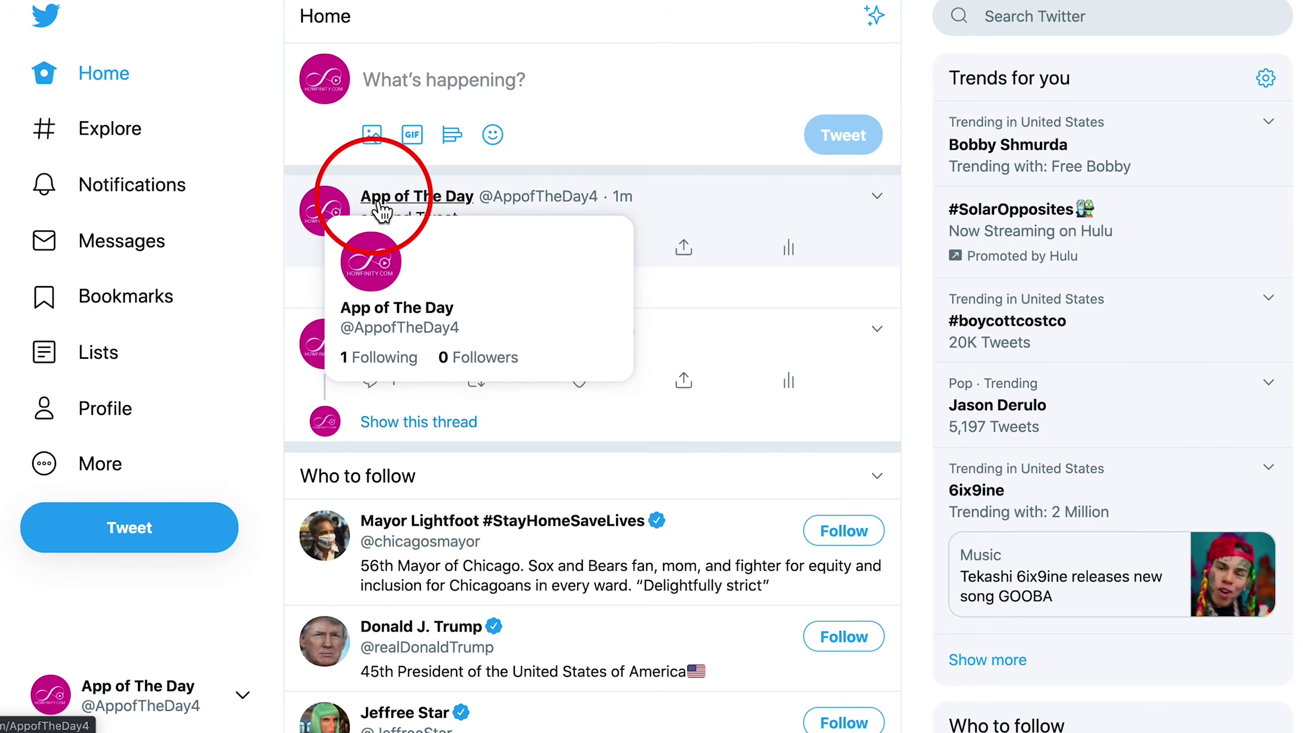
click(414, 205)
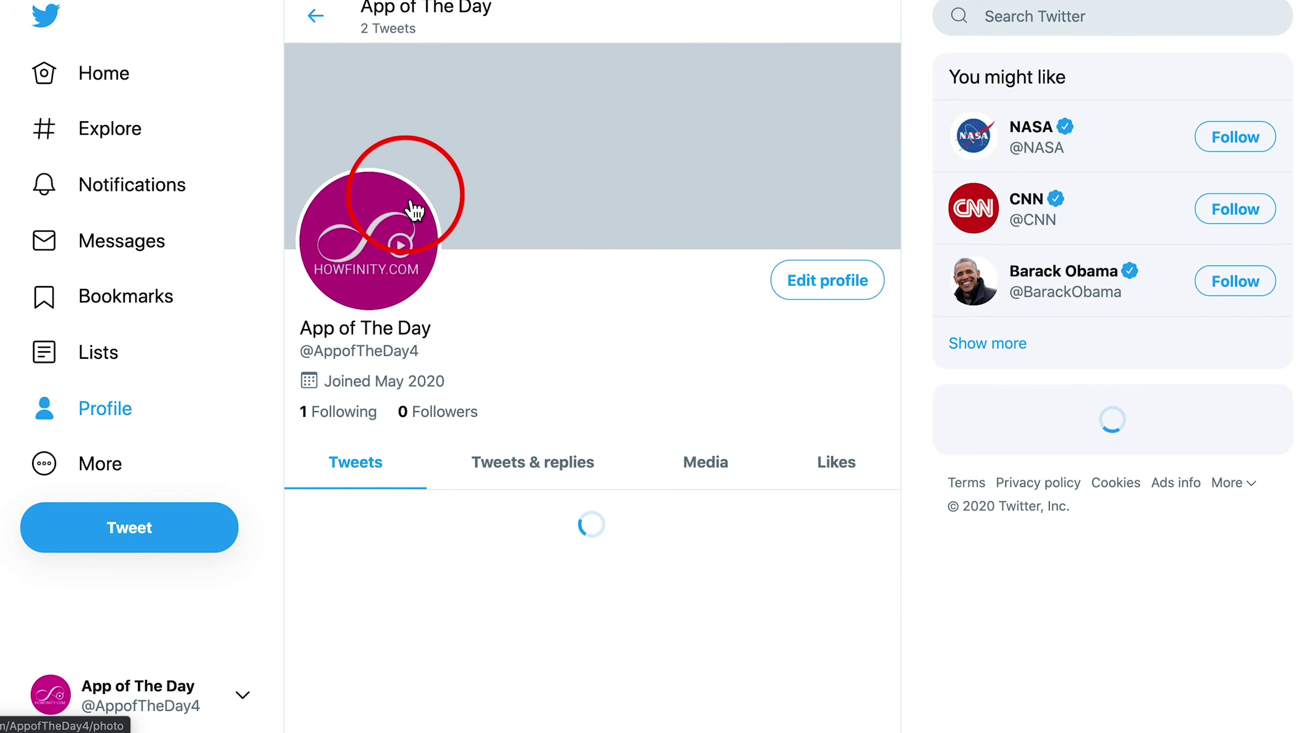
scroll(567, 314, down, 3)
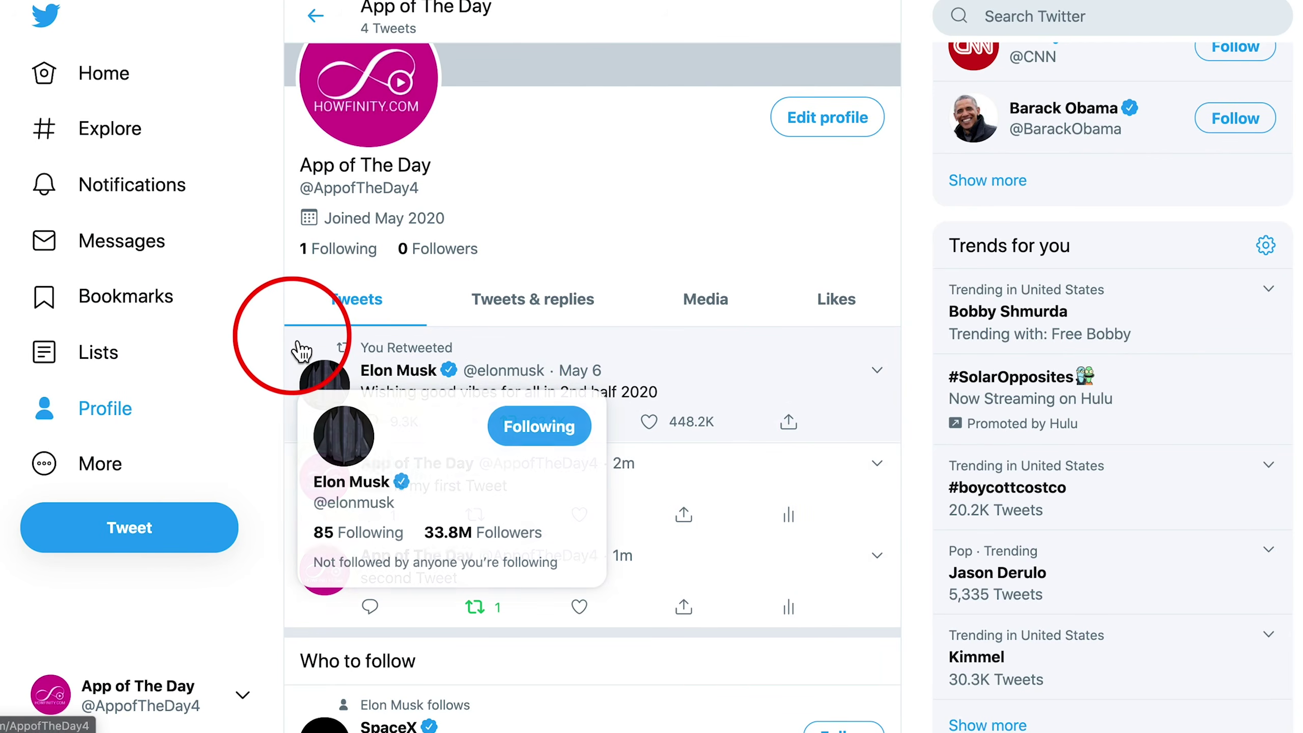
scroll(286, 254, up, 3)
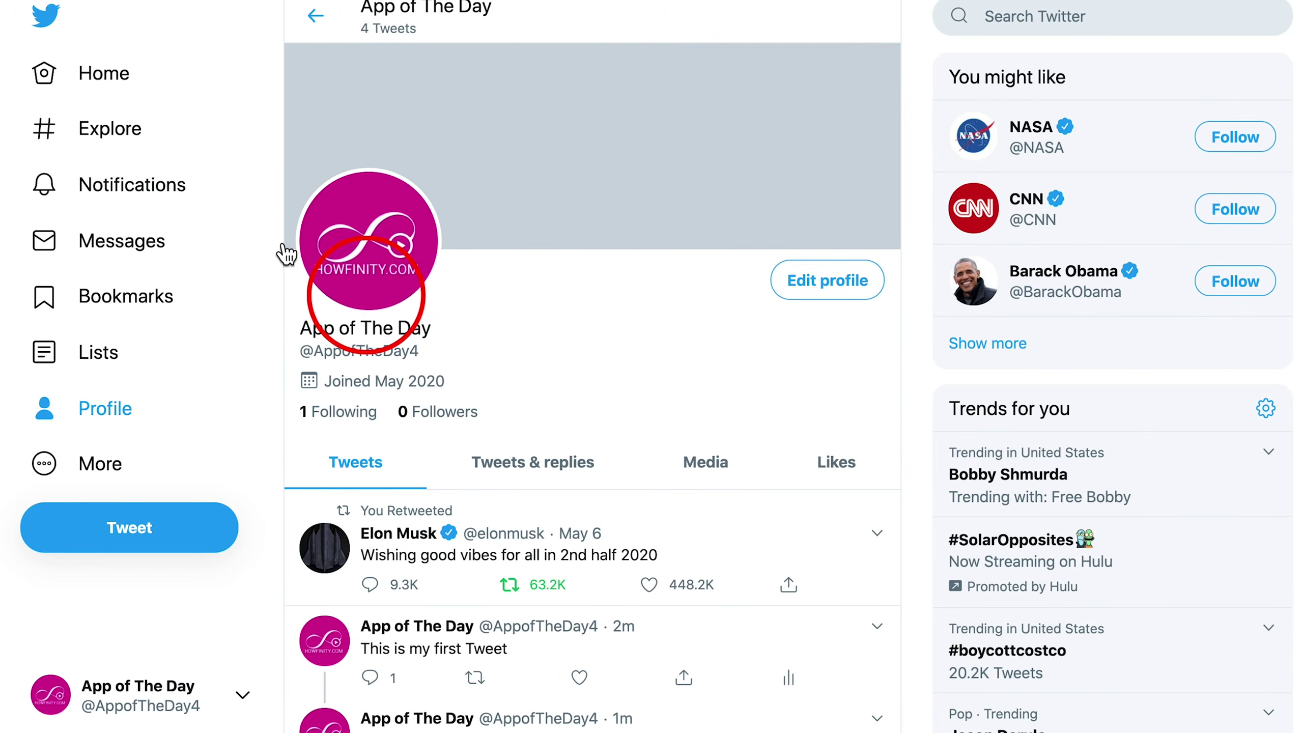
Step: Like the "second Tweet" on the home timeline and view its sharing options
click(314, 20)
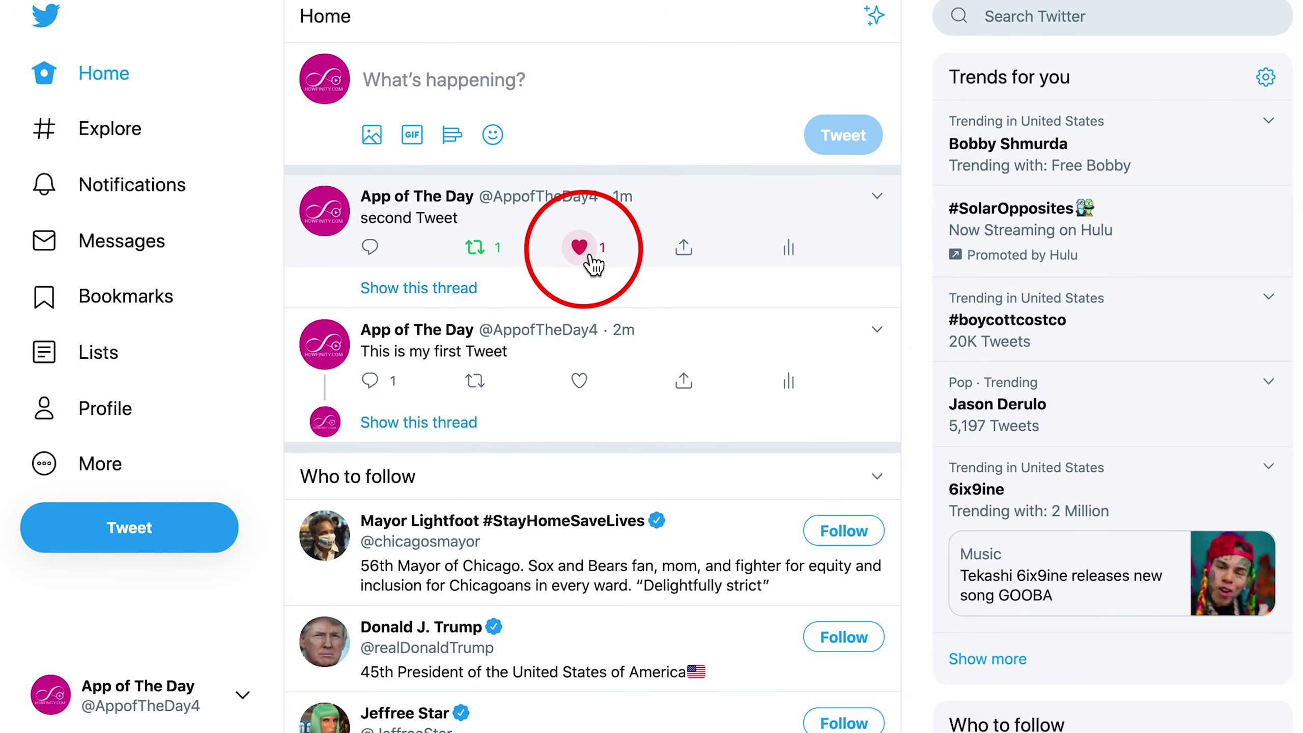
click(682, 248)
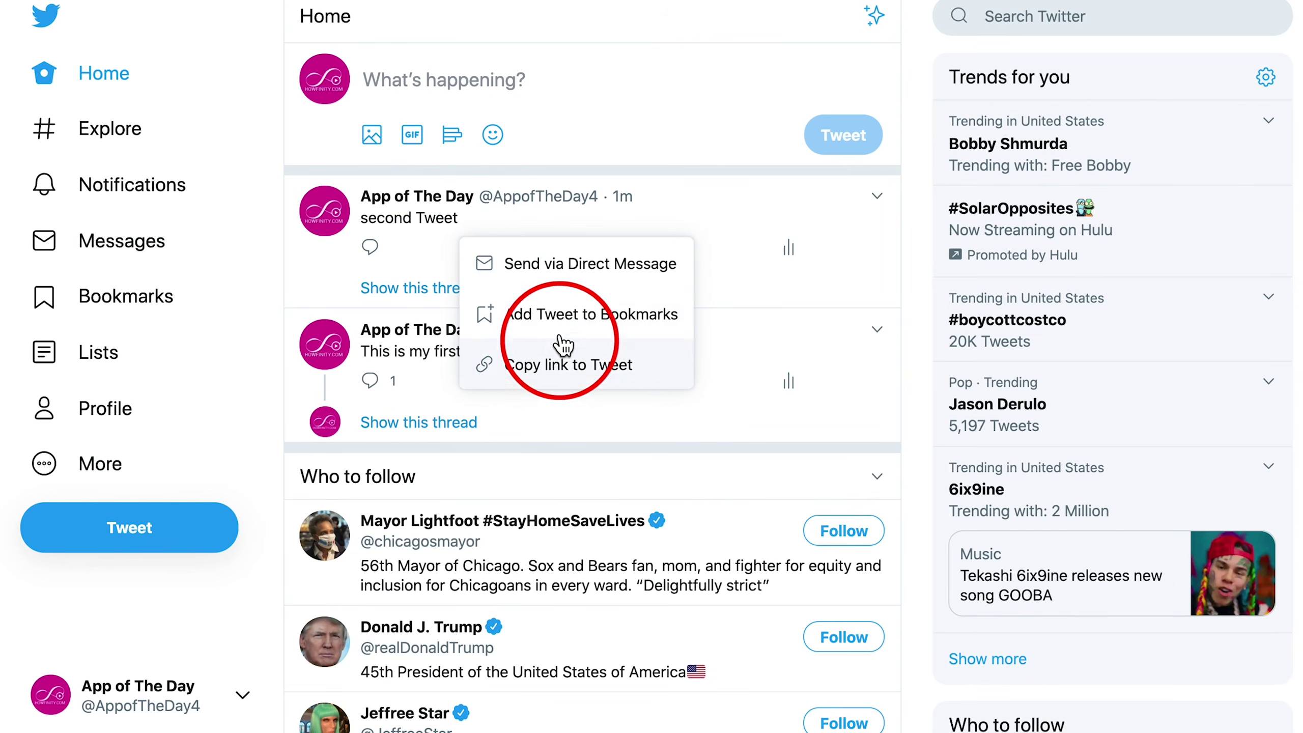
click(672, 211)
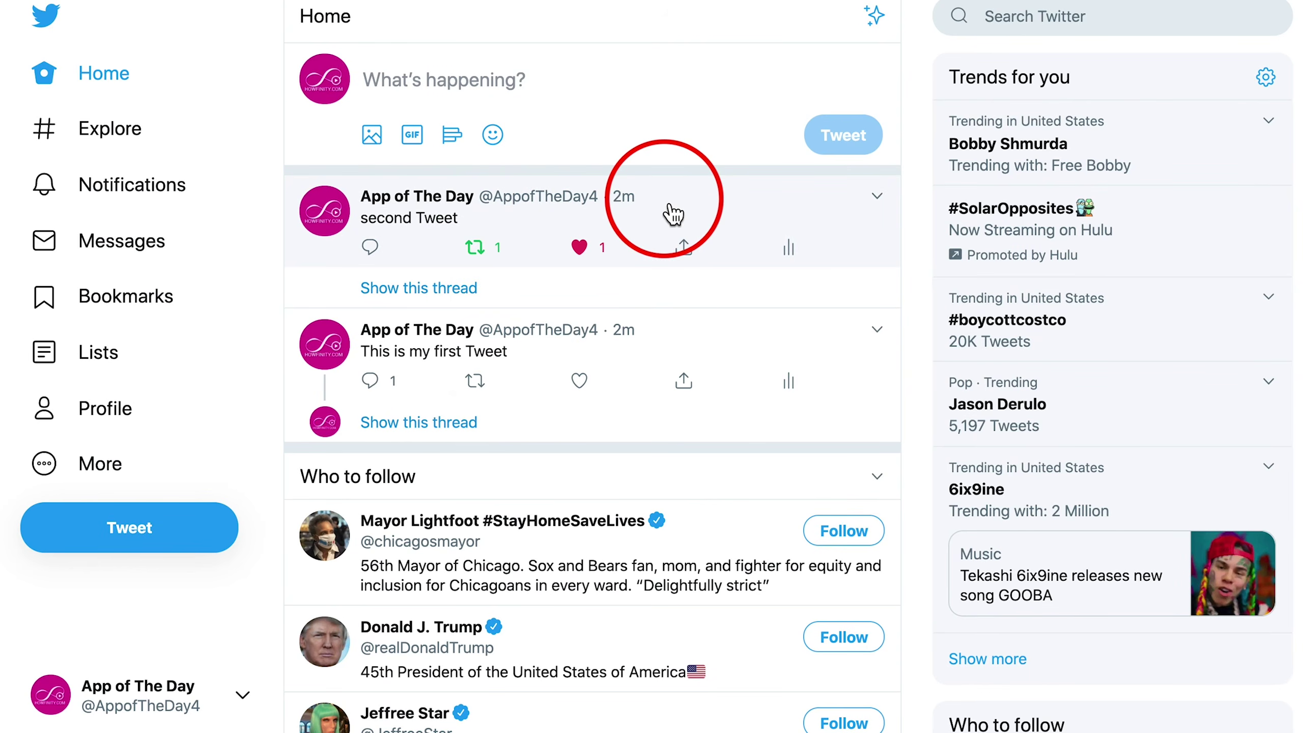
Step: Pin the "second Tweet" on the home timeline to the account's profile
click(789, 251)
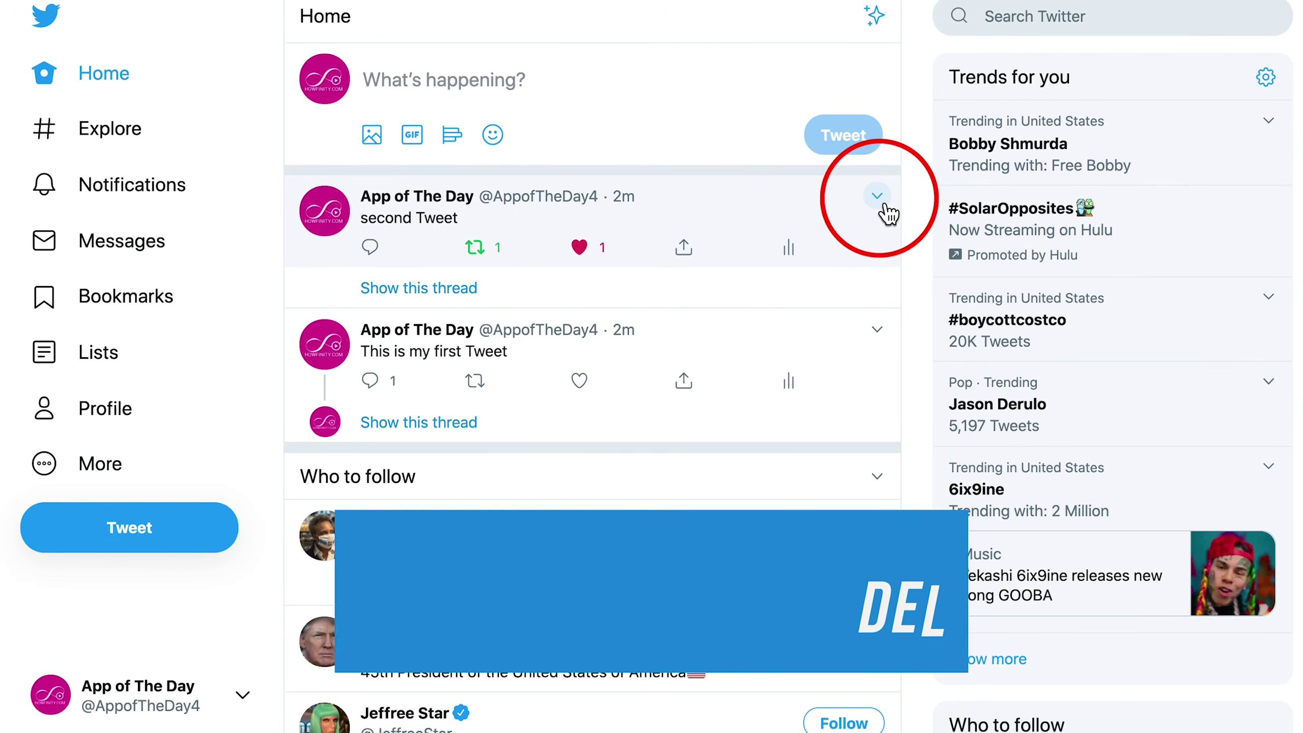
click(886, 210)
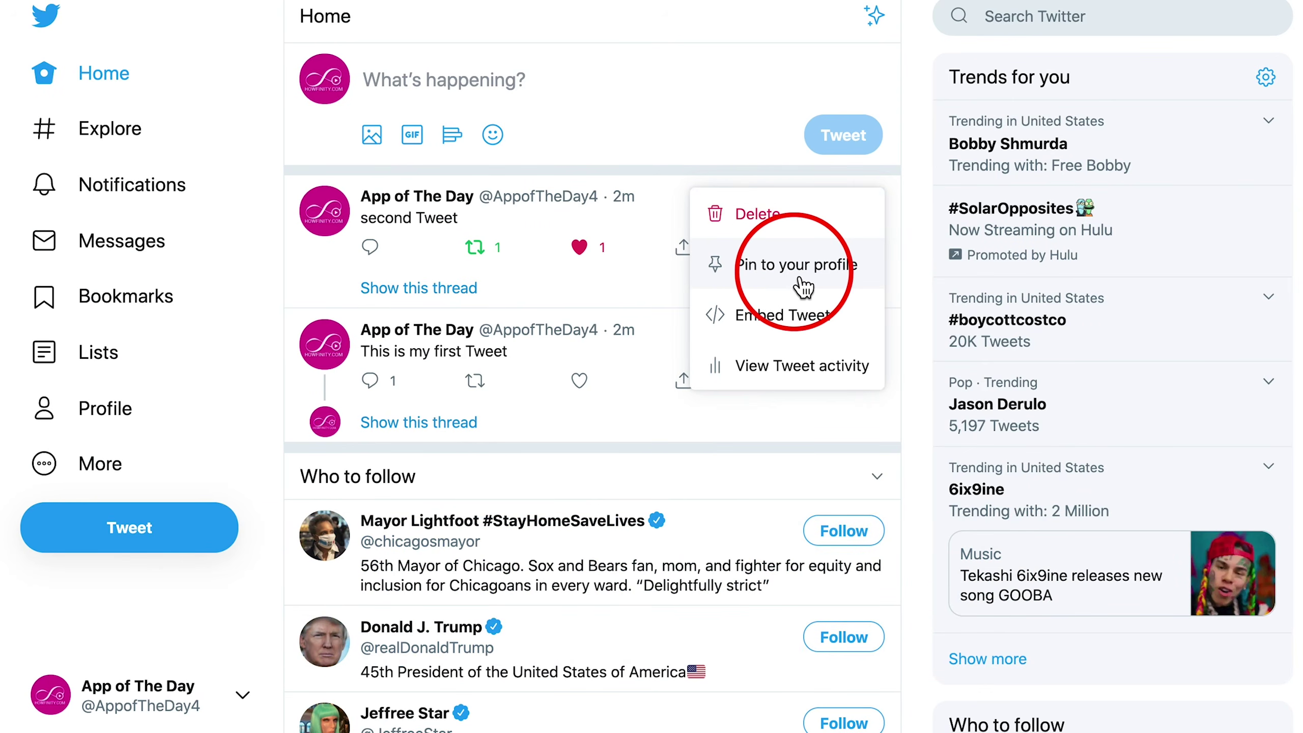
click(771, 281)
click(728, 412)
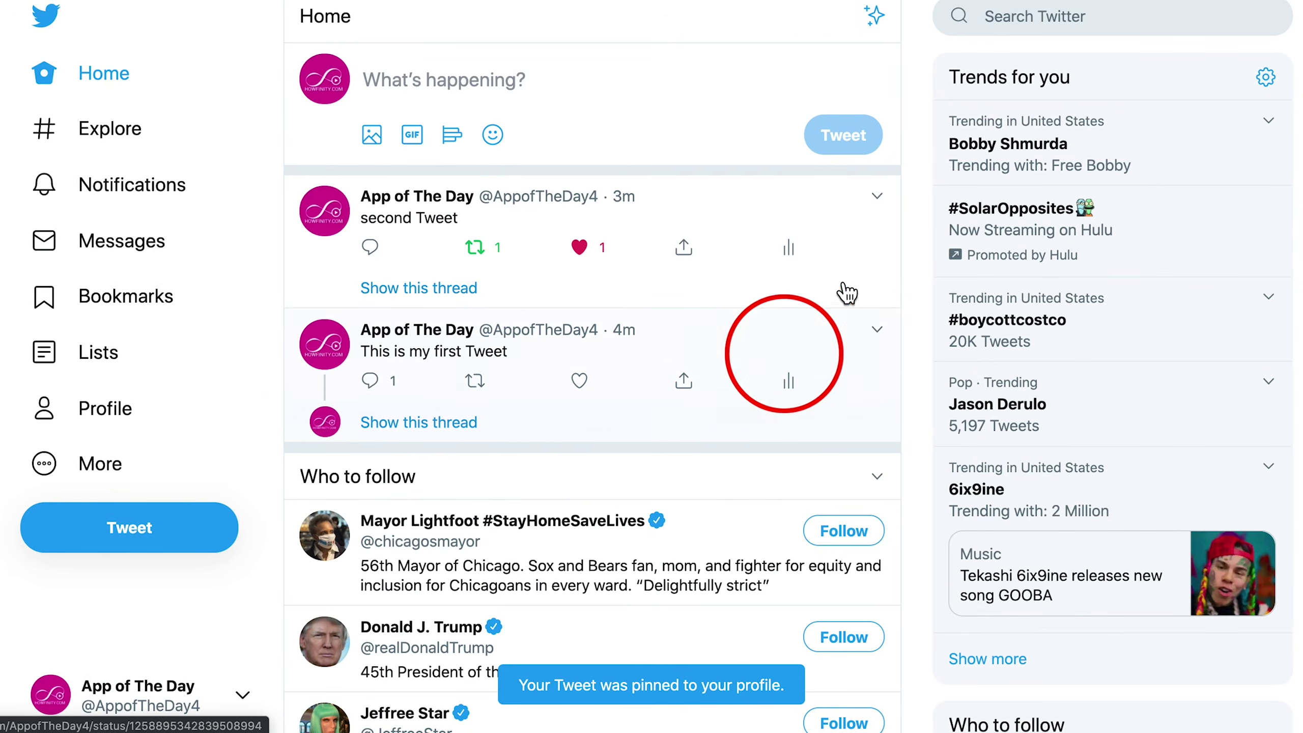
Step: View the activity analytics of the "second Tweet" and return to the home timeline
click(877, 200)
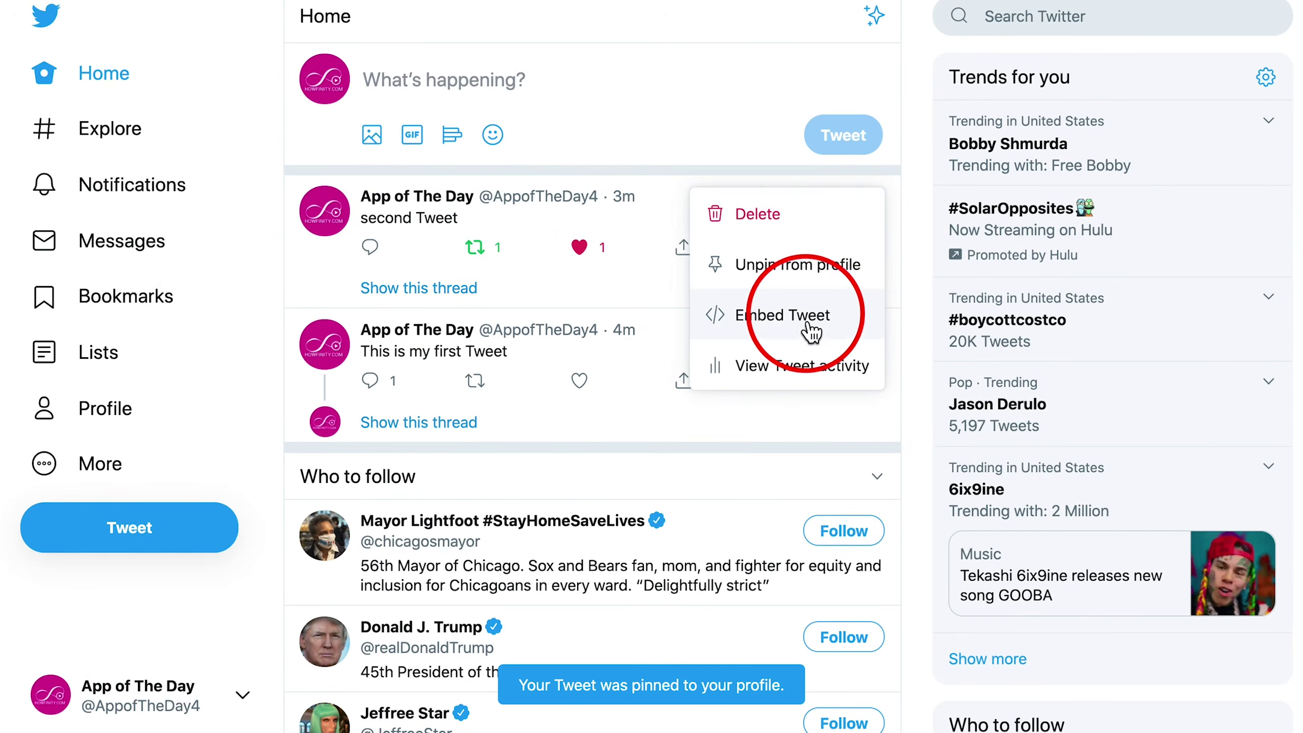
click(756, 328)
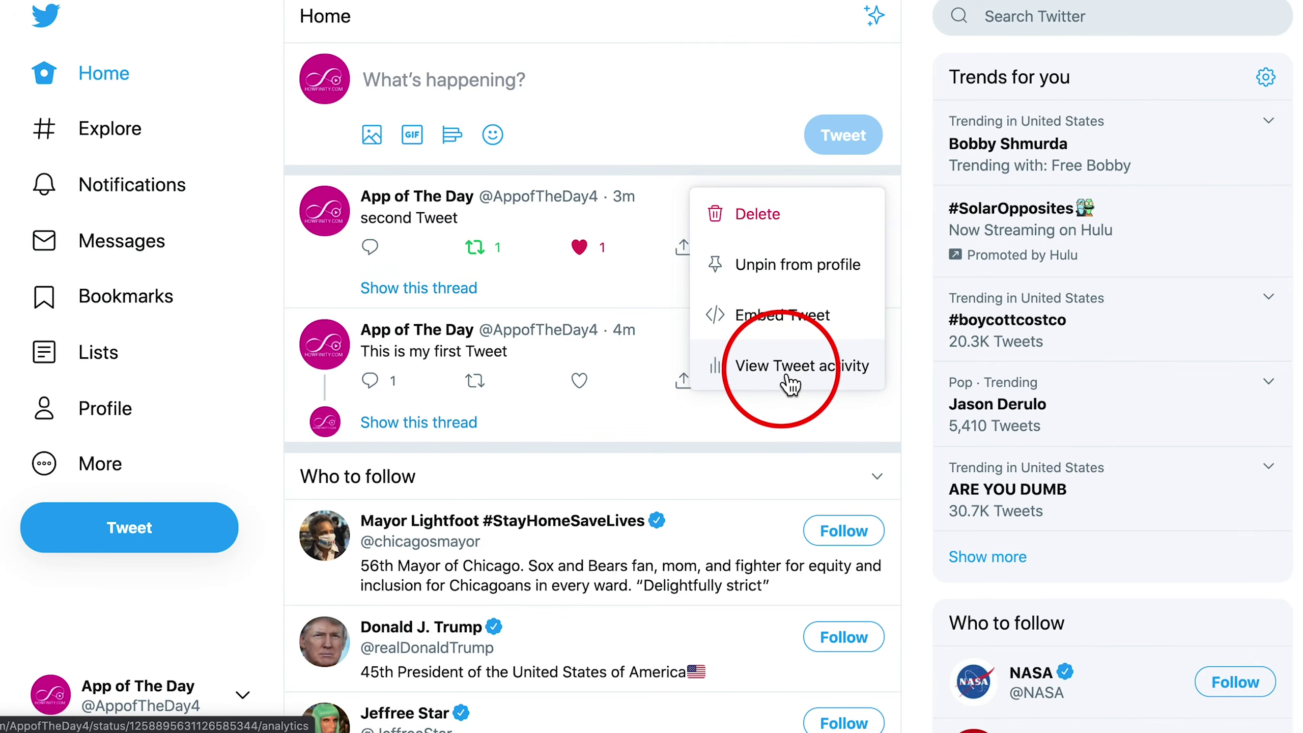
click(785, 381)
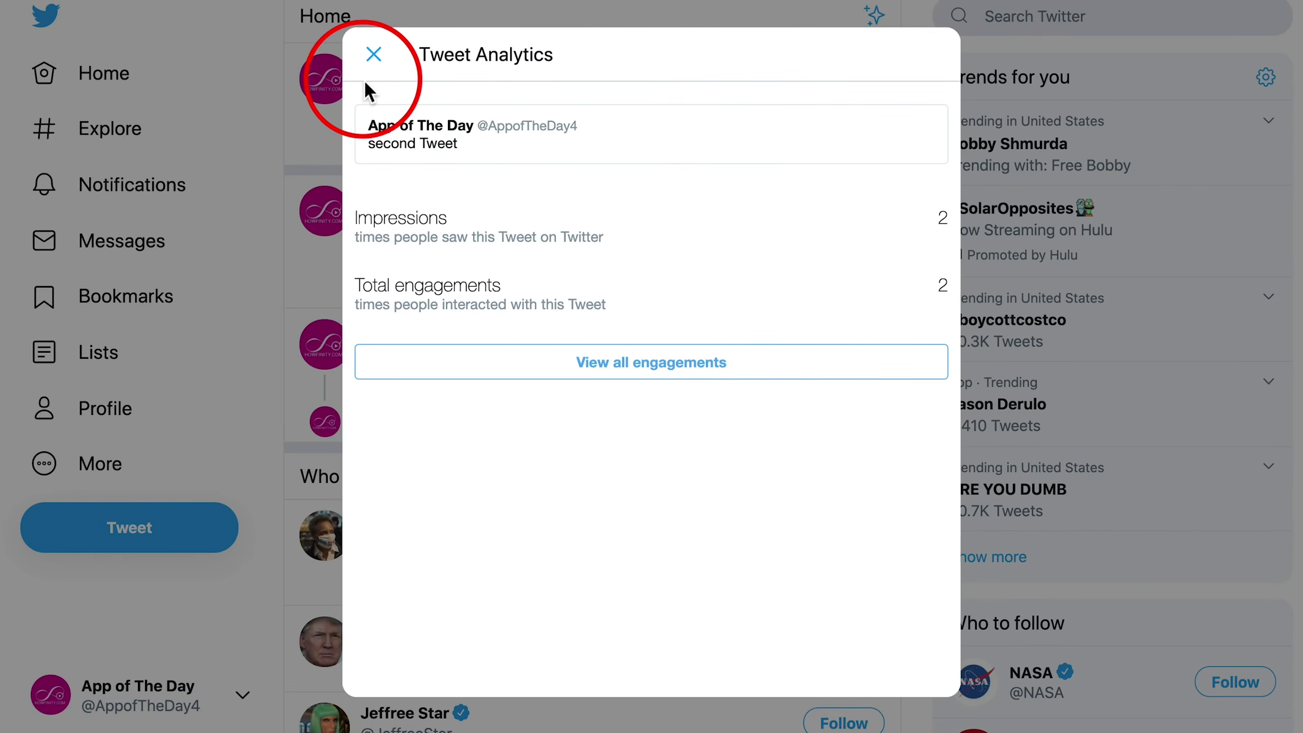
click(375, 55)
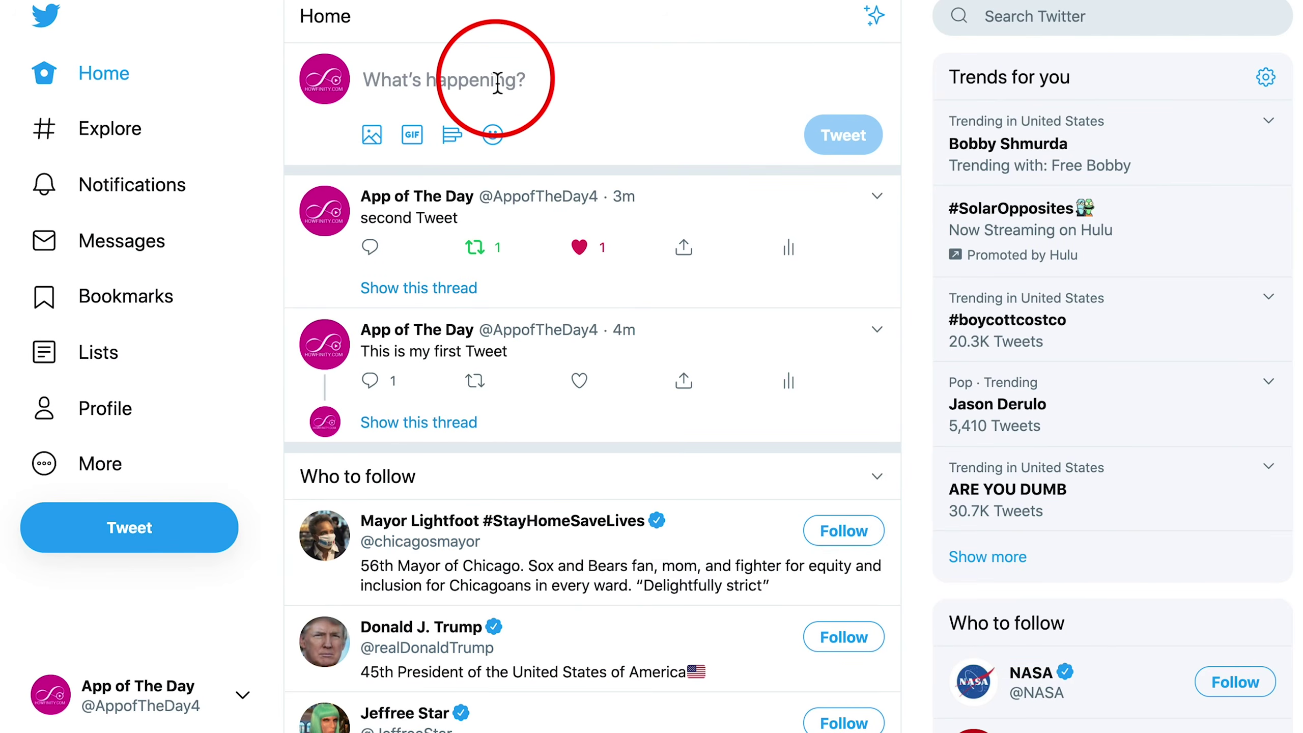
click(479, 89)
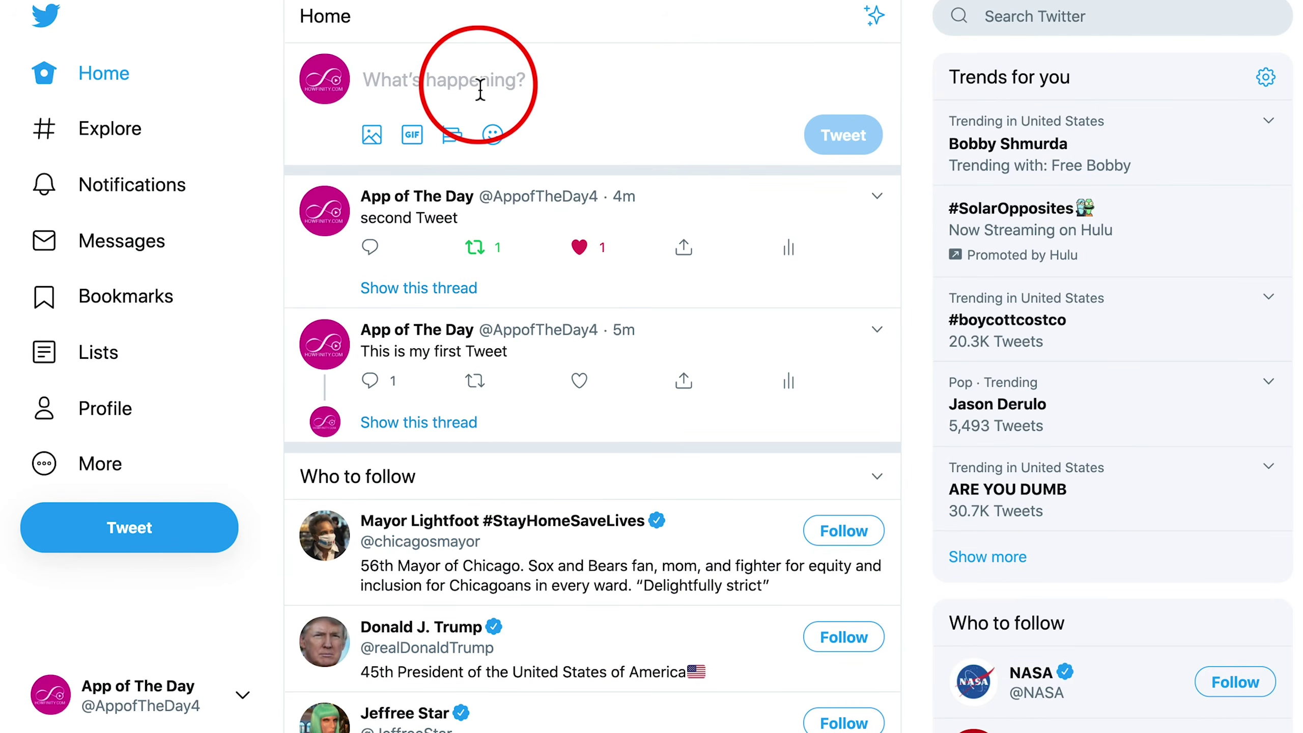
text(Have you seen this?)
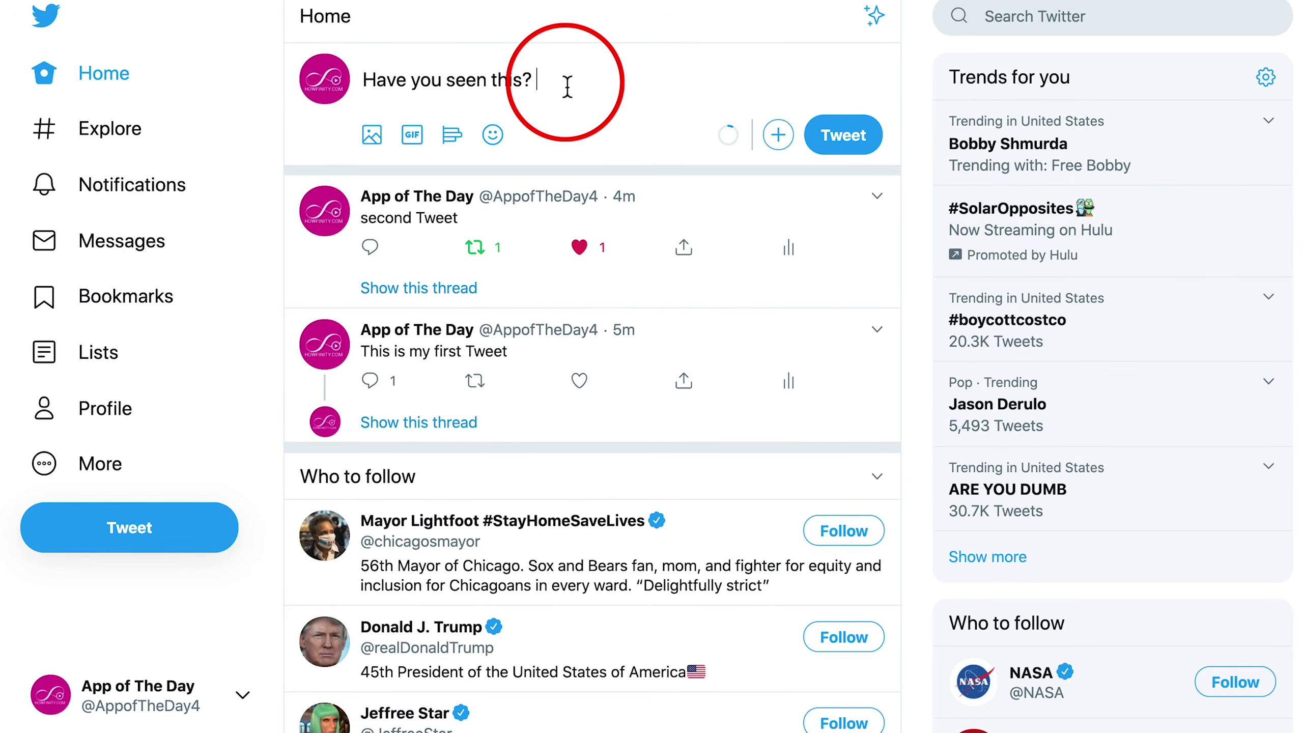
text(https://www.youtube.com/watch?v=ptual3W5gxo)
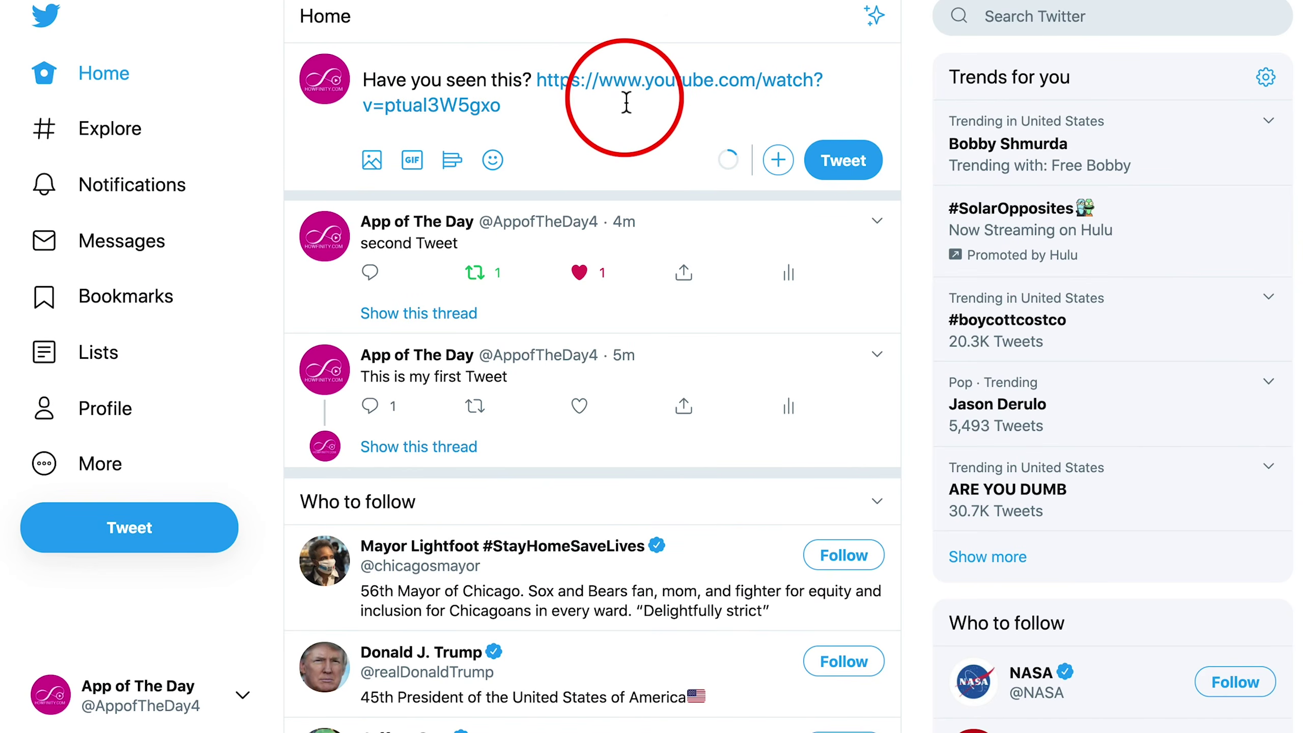
click(848, 160)
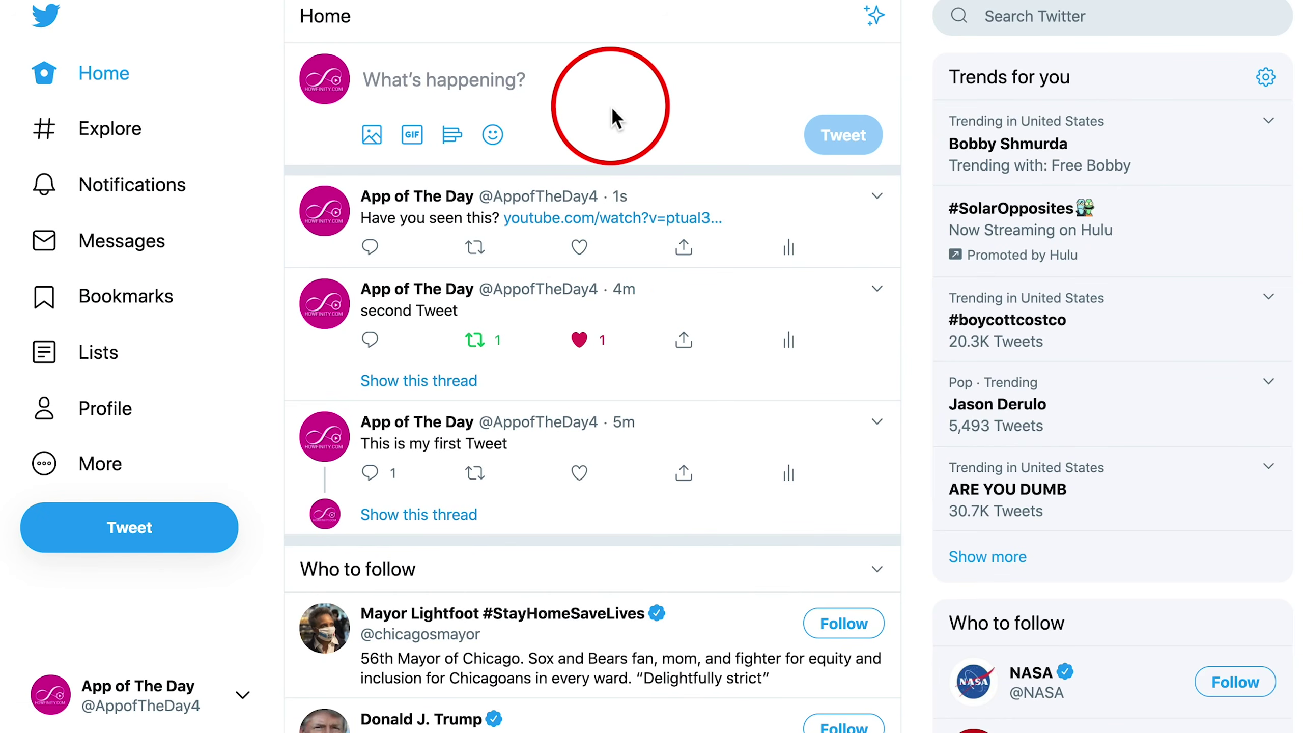
click(121, 543)
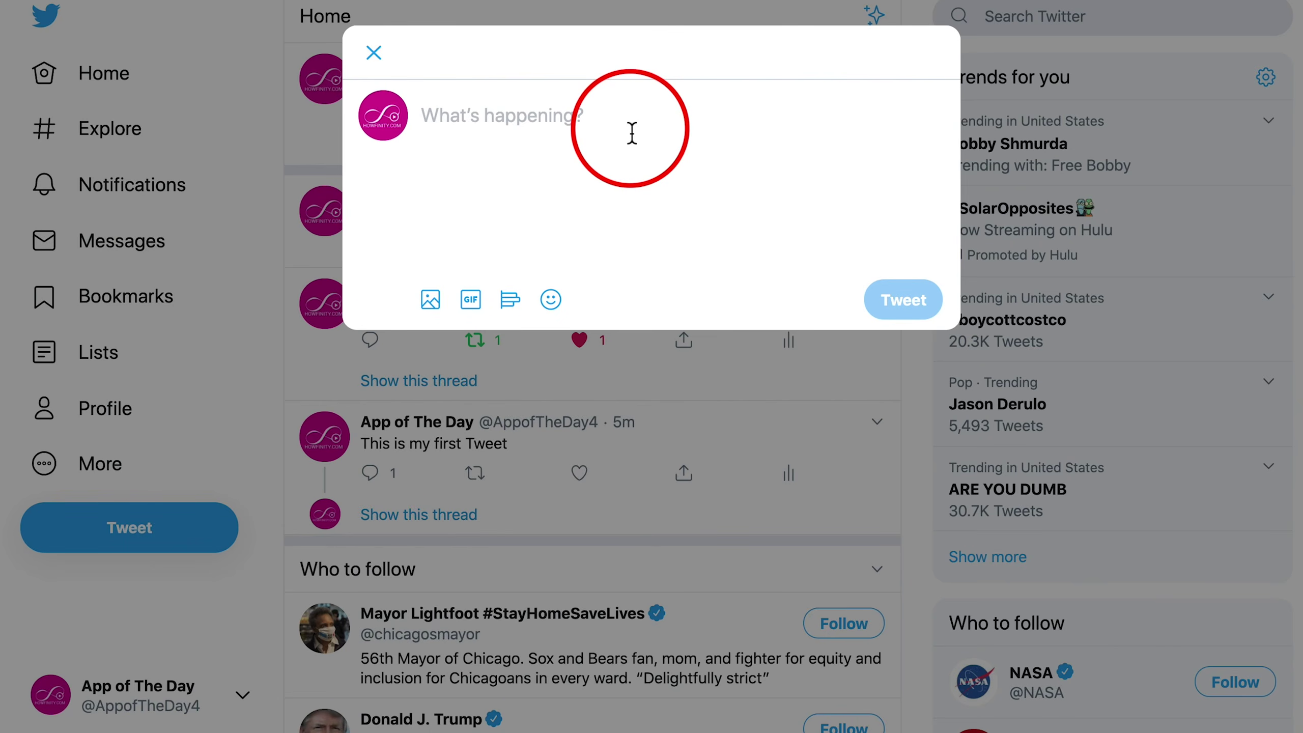
click(373, 52)
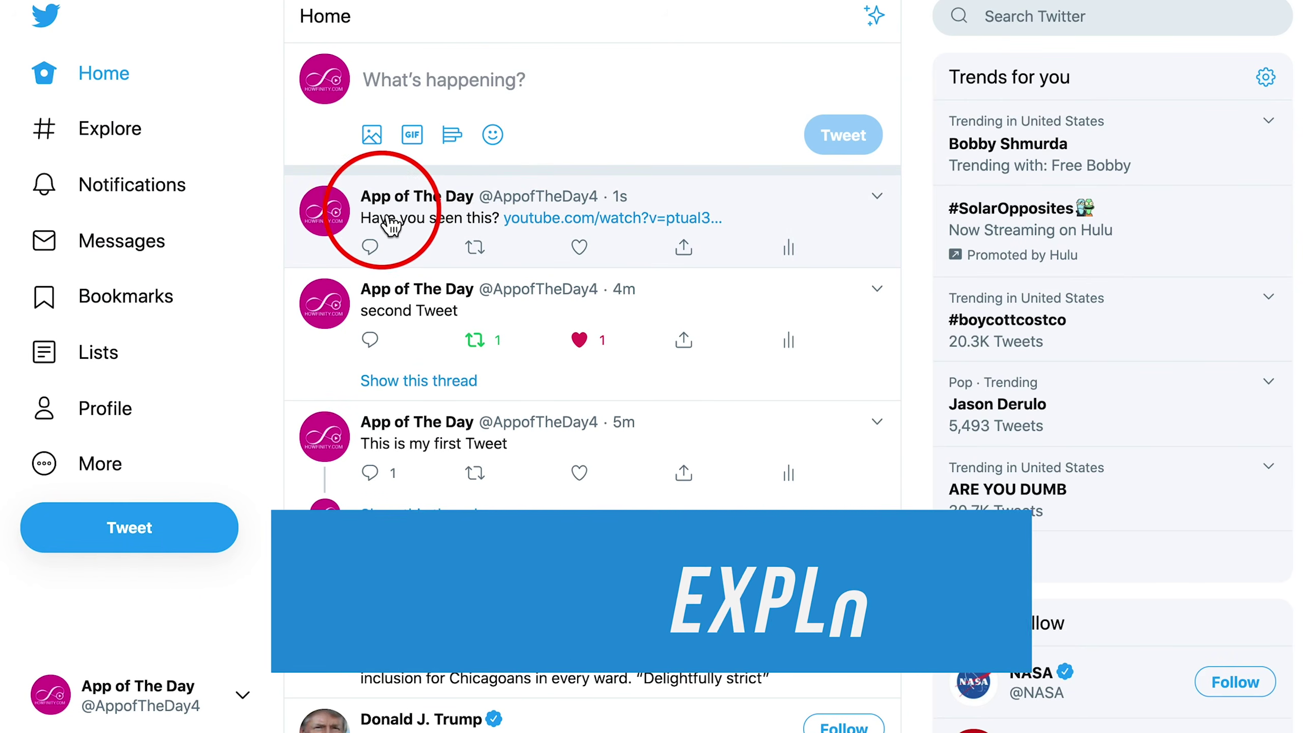
Step: View the account's own profile page and highlight the Twitter handle below the display name
mouse_move(416, 200)
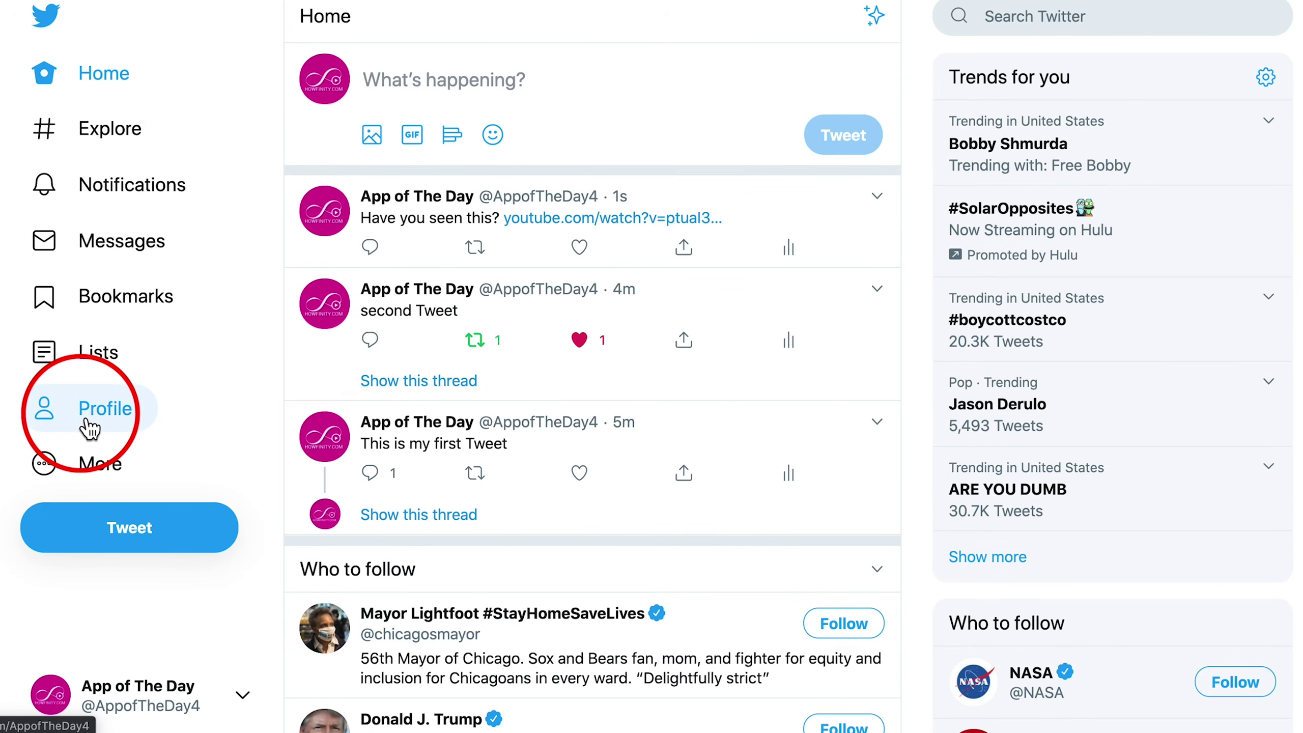
click(110, 428)
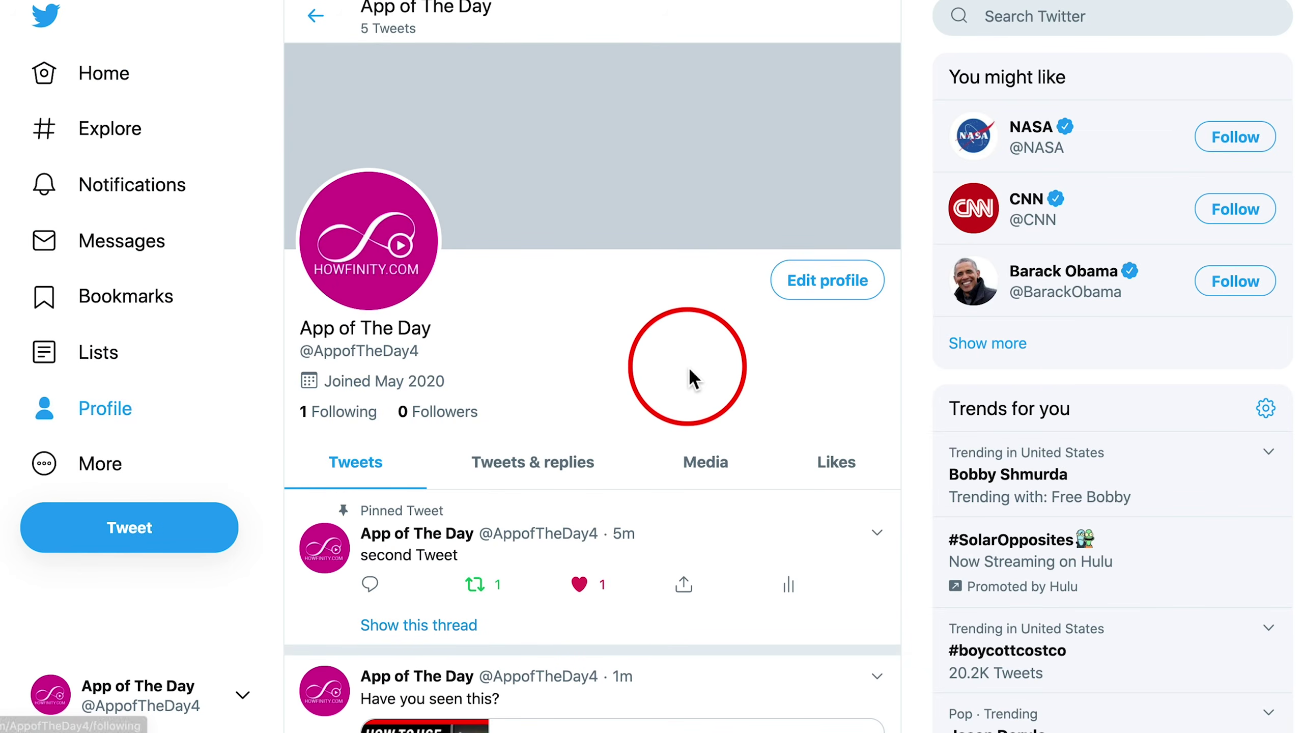
drag(302, 328, 400, 329)
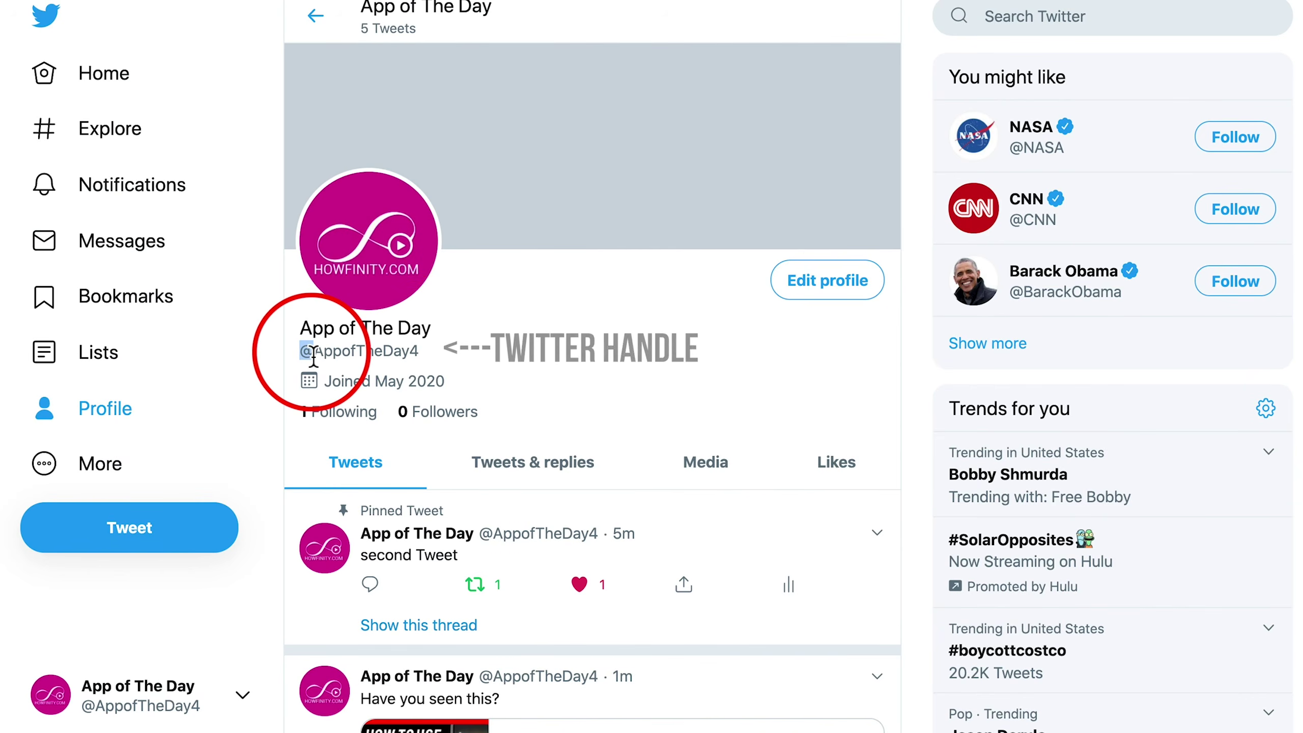
drag(303, 353, 314, 354)
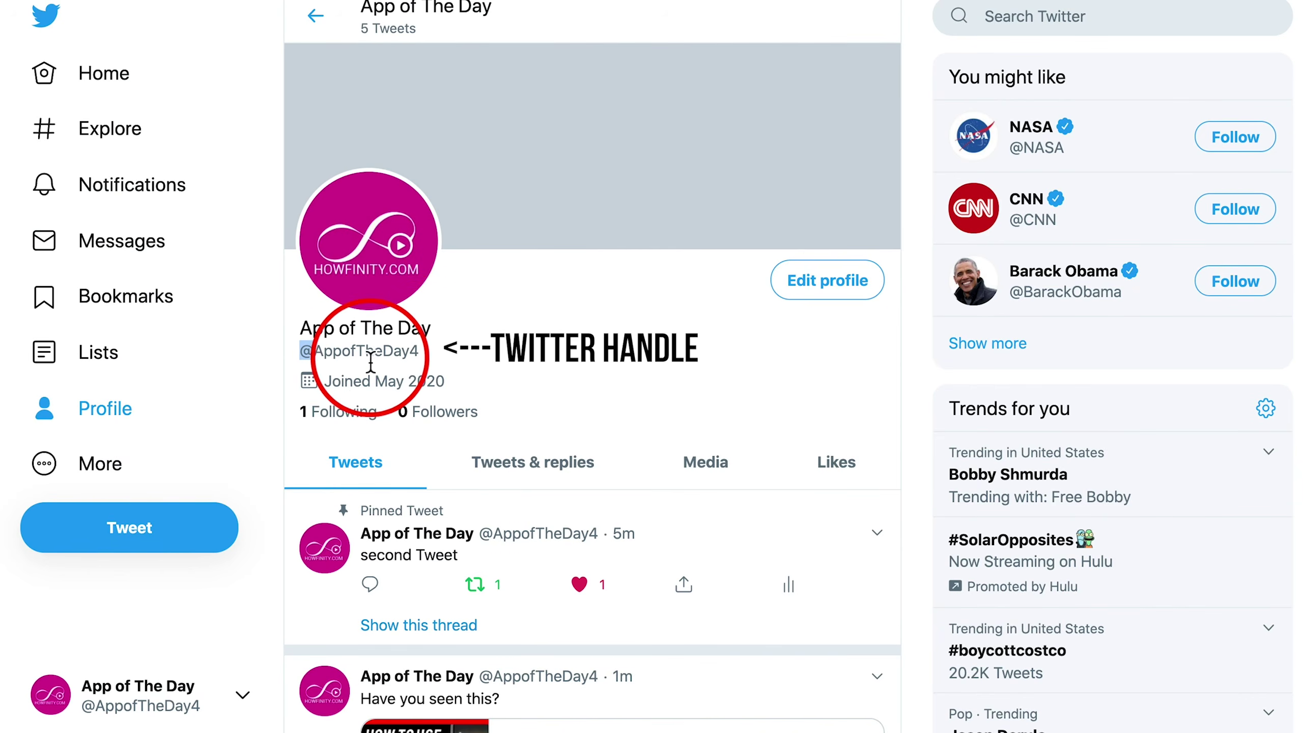
drag(305, 352, 464, 360)
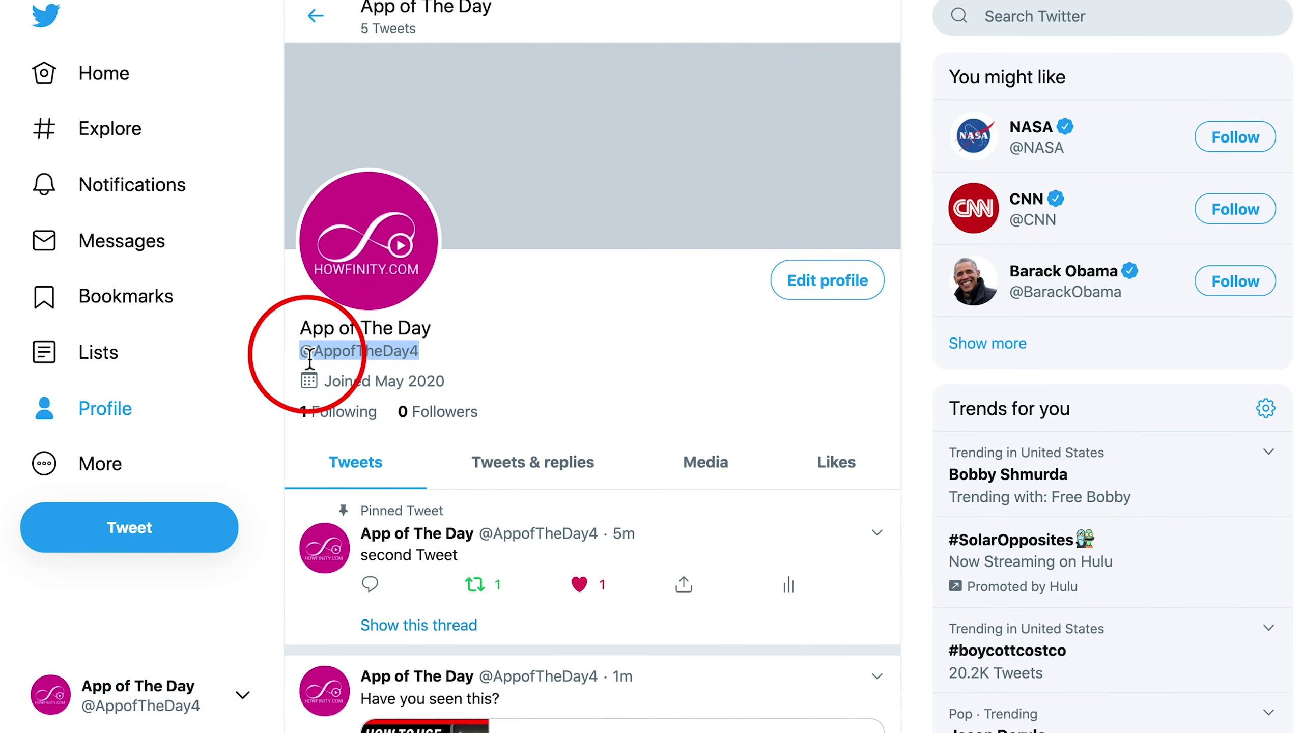
drag(314, 352, 471, 352)
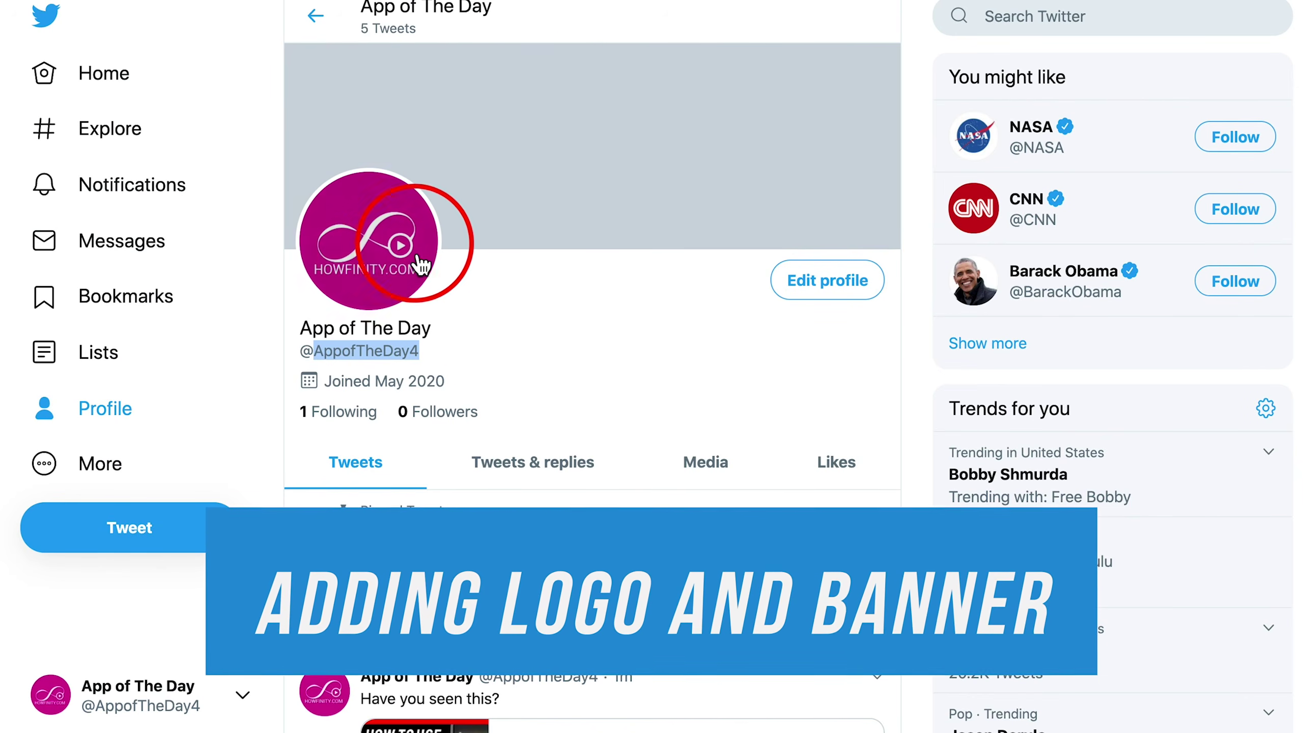
Step: Add the "How-To Essentials: Websites" image as the profile's header banner and save the profile
click(838, 291)
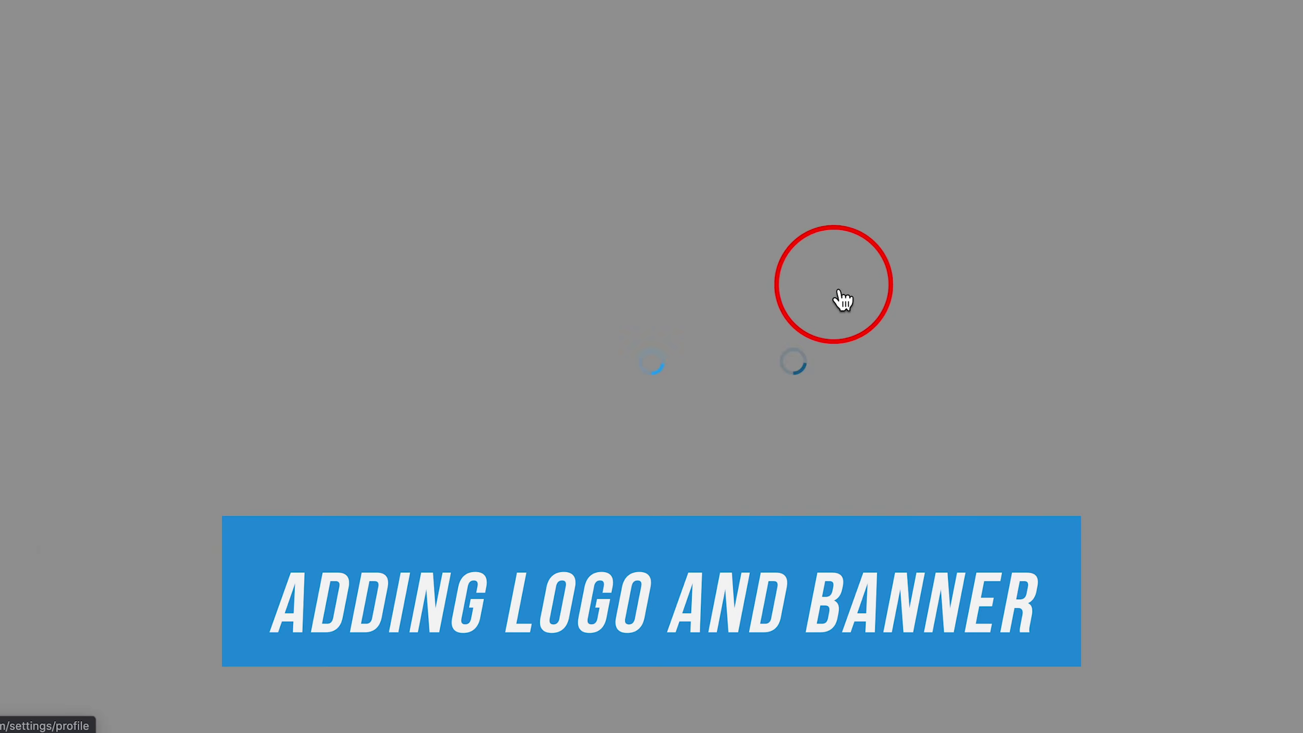
scroll(762, 355, down, 3)
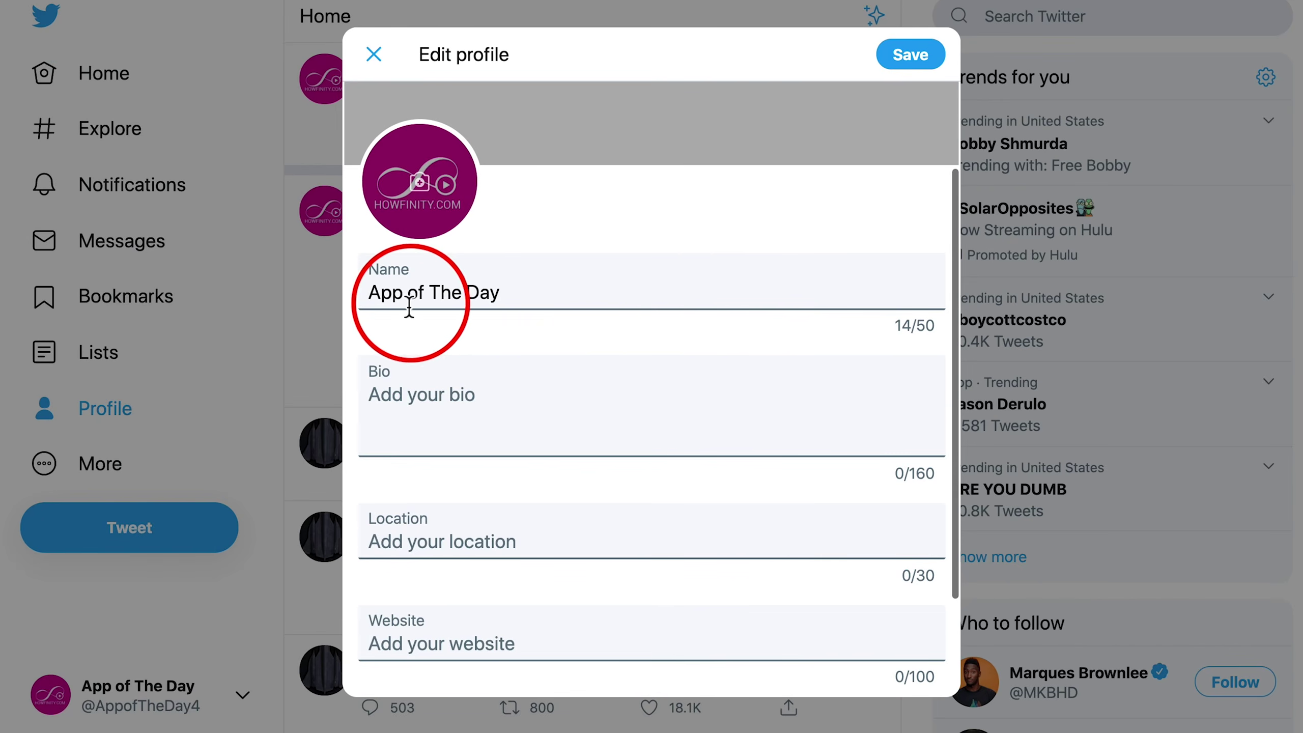
scroll(410, 300, down, 1)
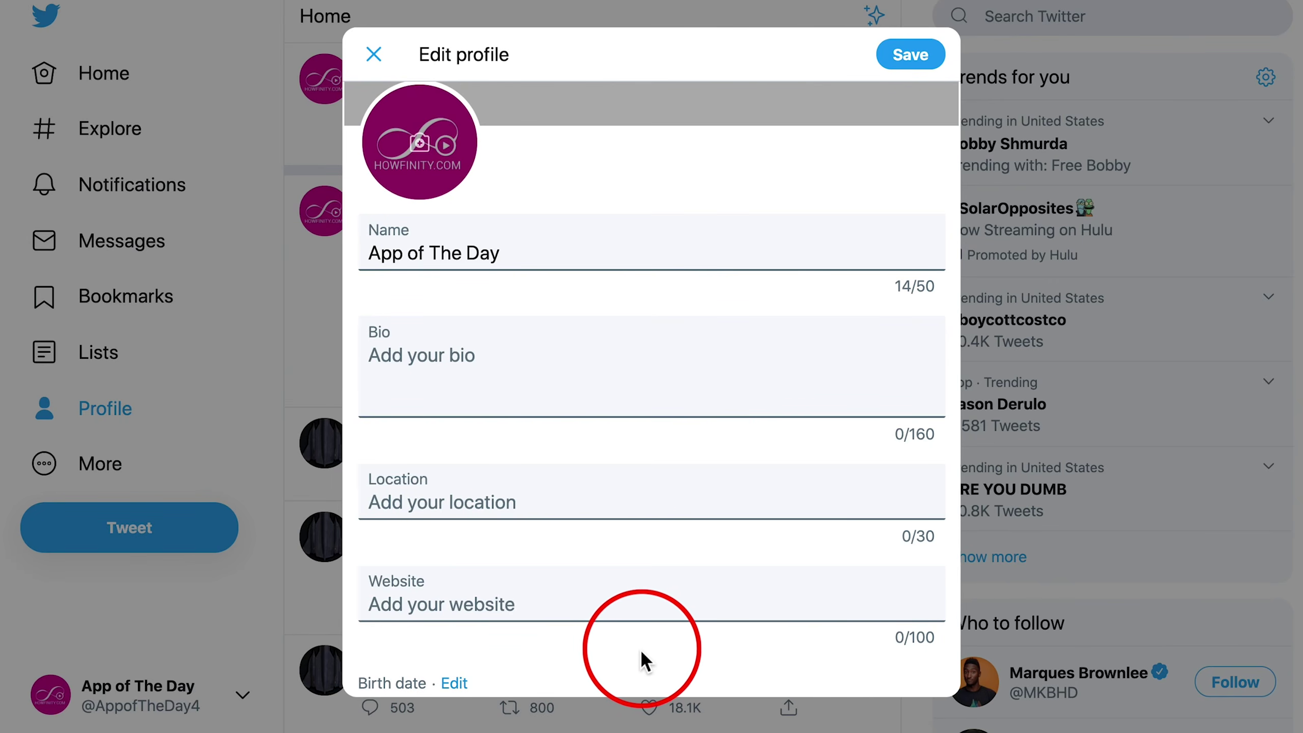
scroll(568, 646, up, 4)
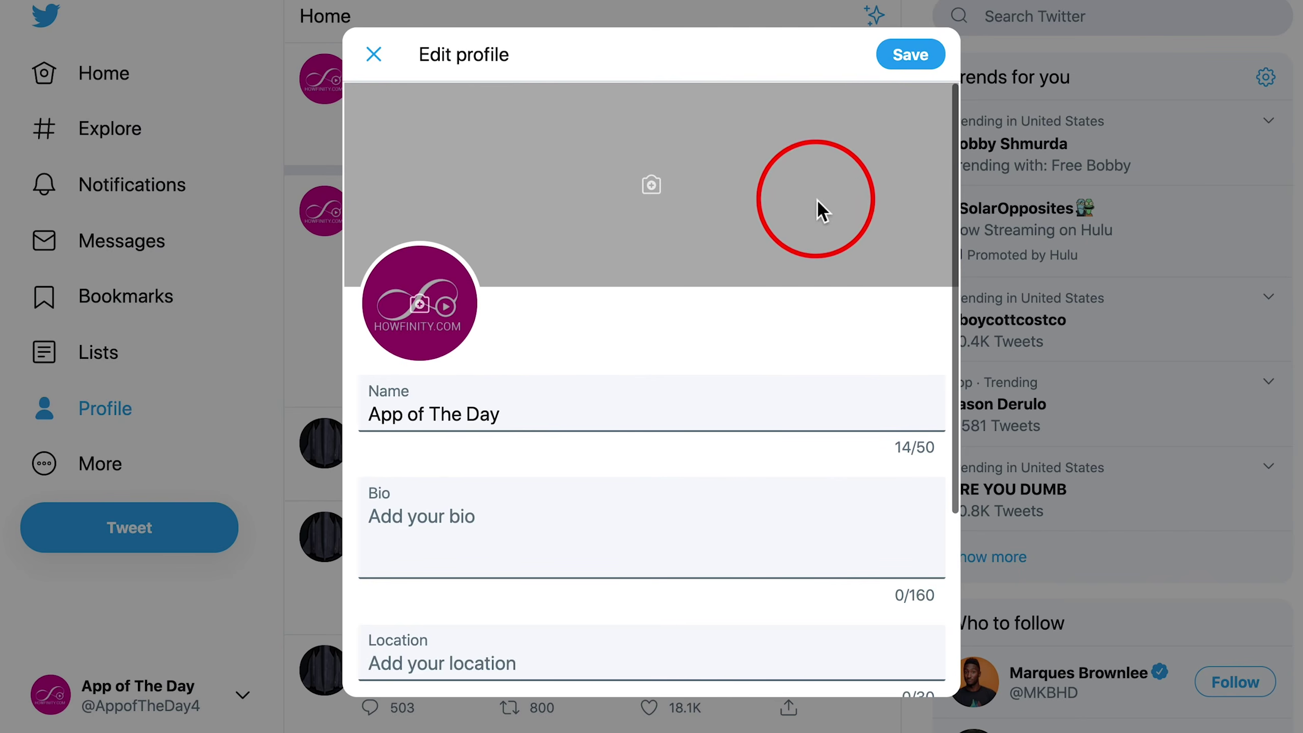
click(669, 195)
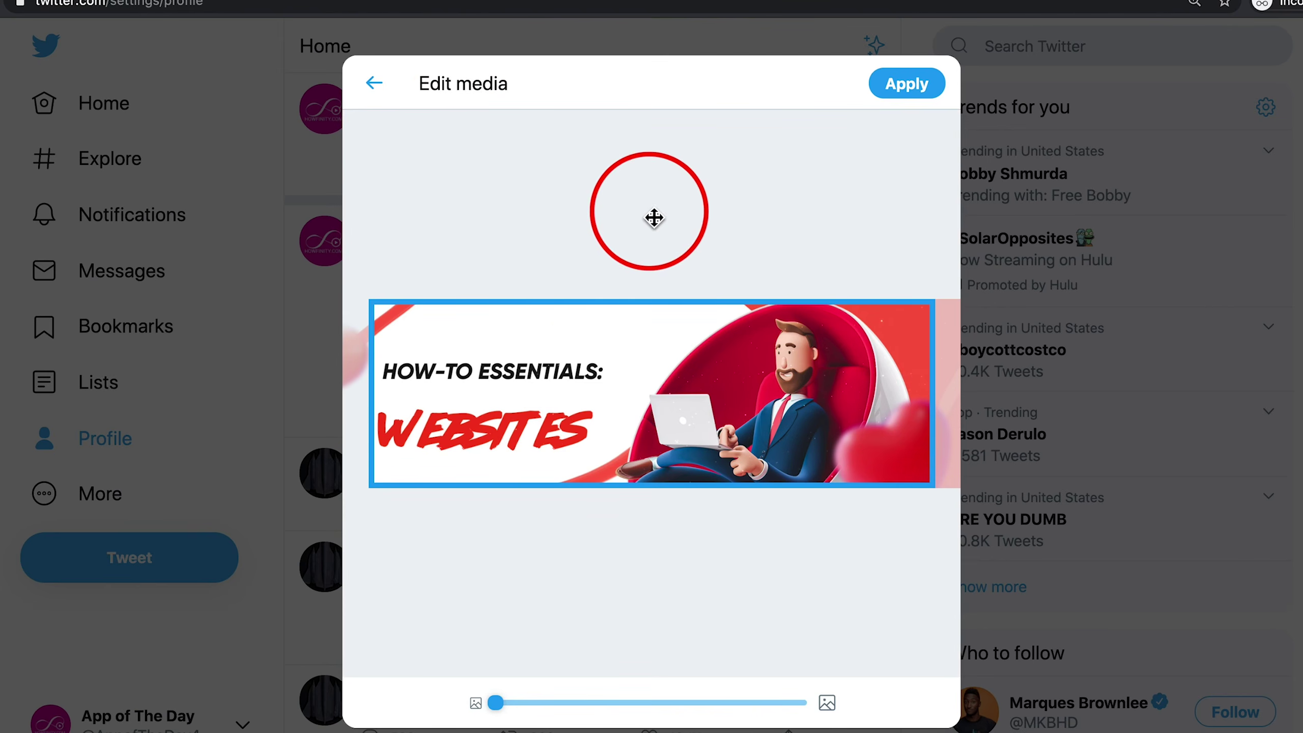
click(894, 102)
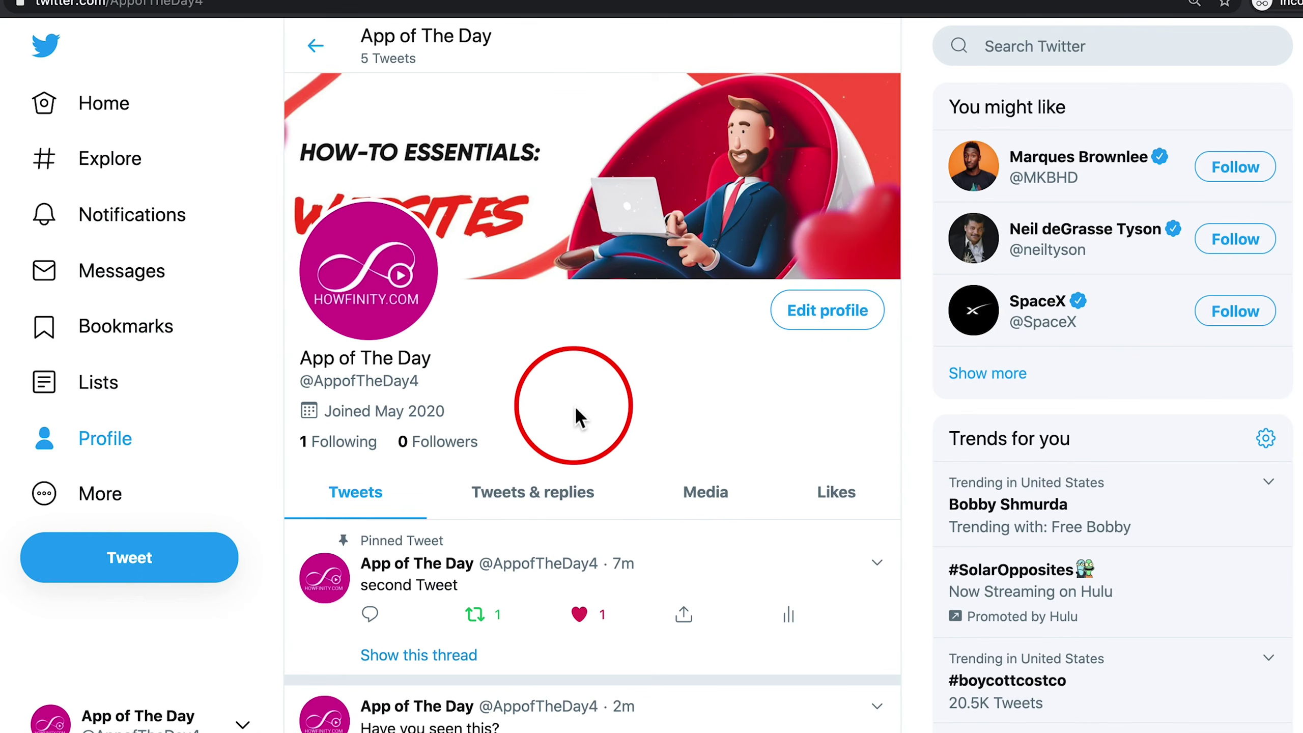
Step: Examine the profile's follower information and pinned tweet, and view the options available for the pinned "second Tweet"
scroll(333, 339, down, 2)
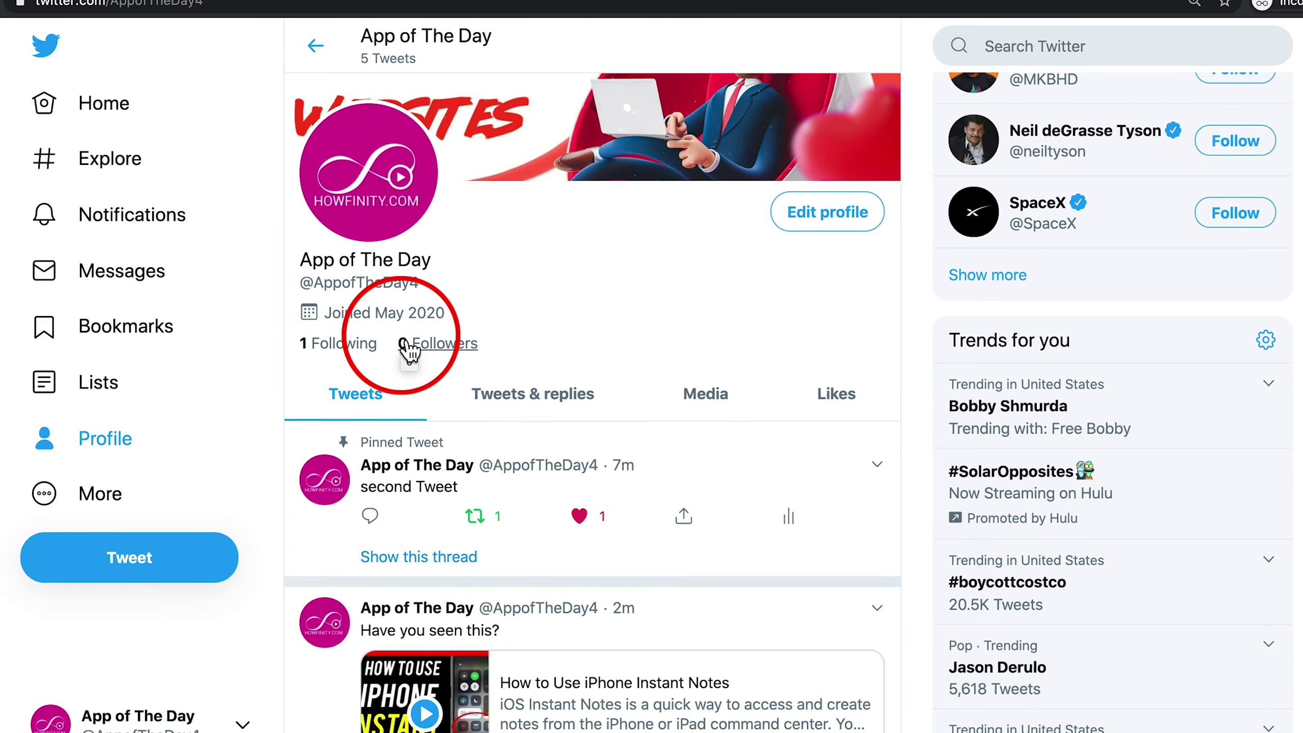
scroll(641, 344, down, 2)
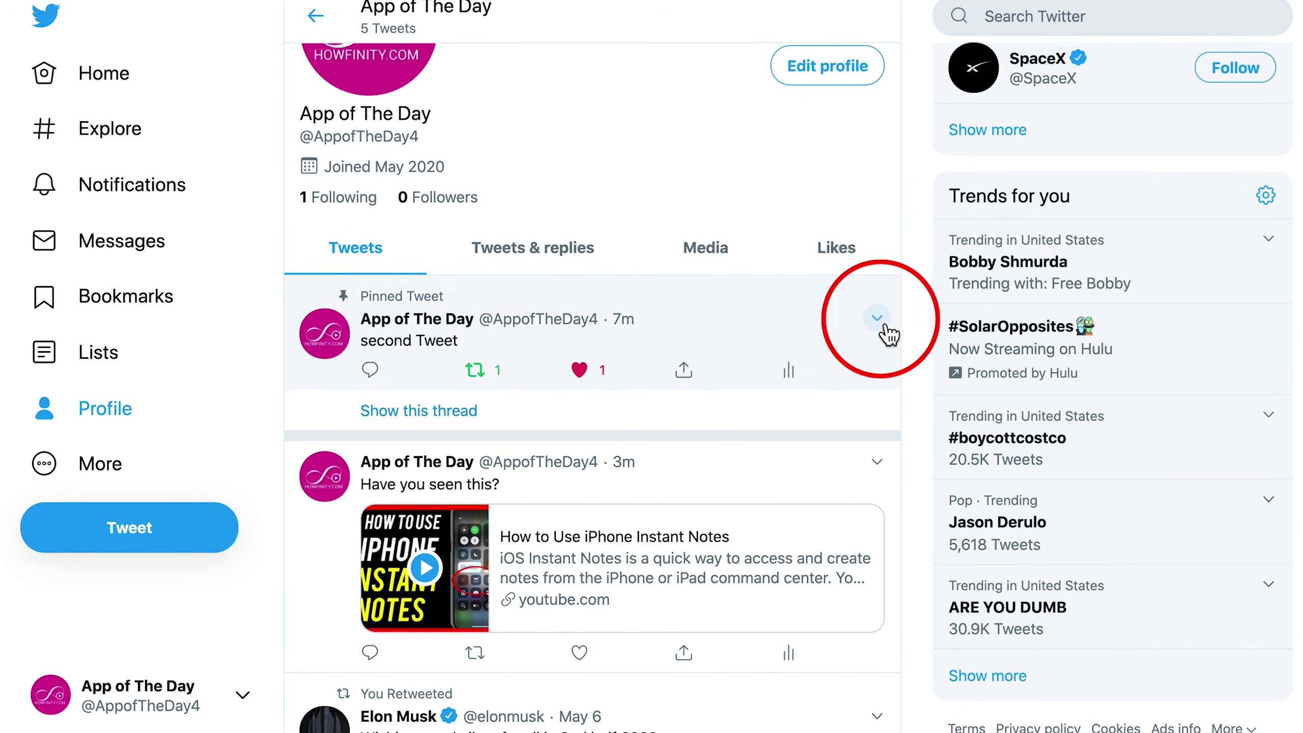
click(880, 349)
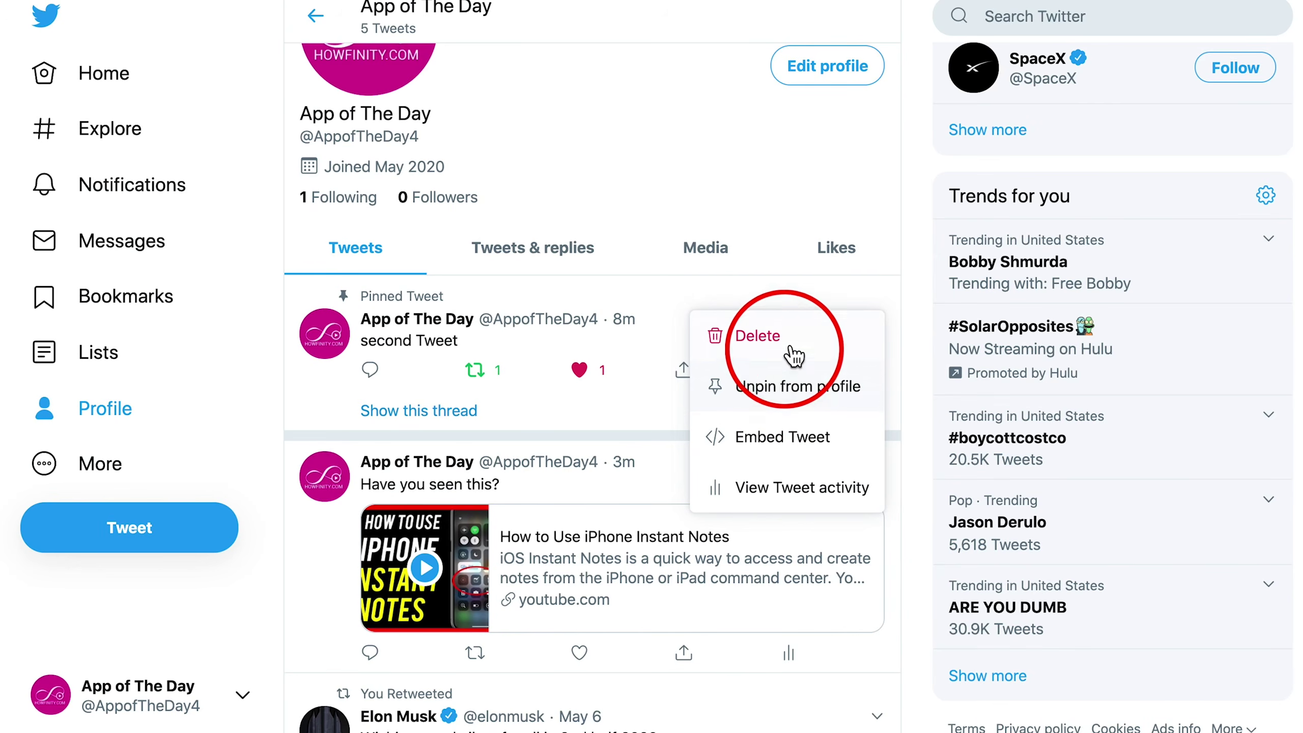
click(692, 293)
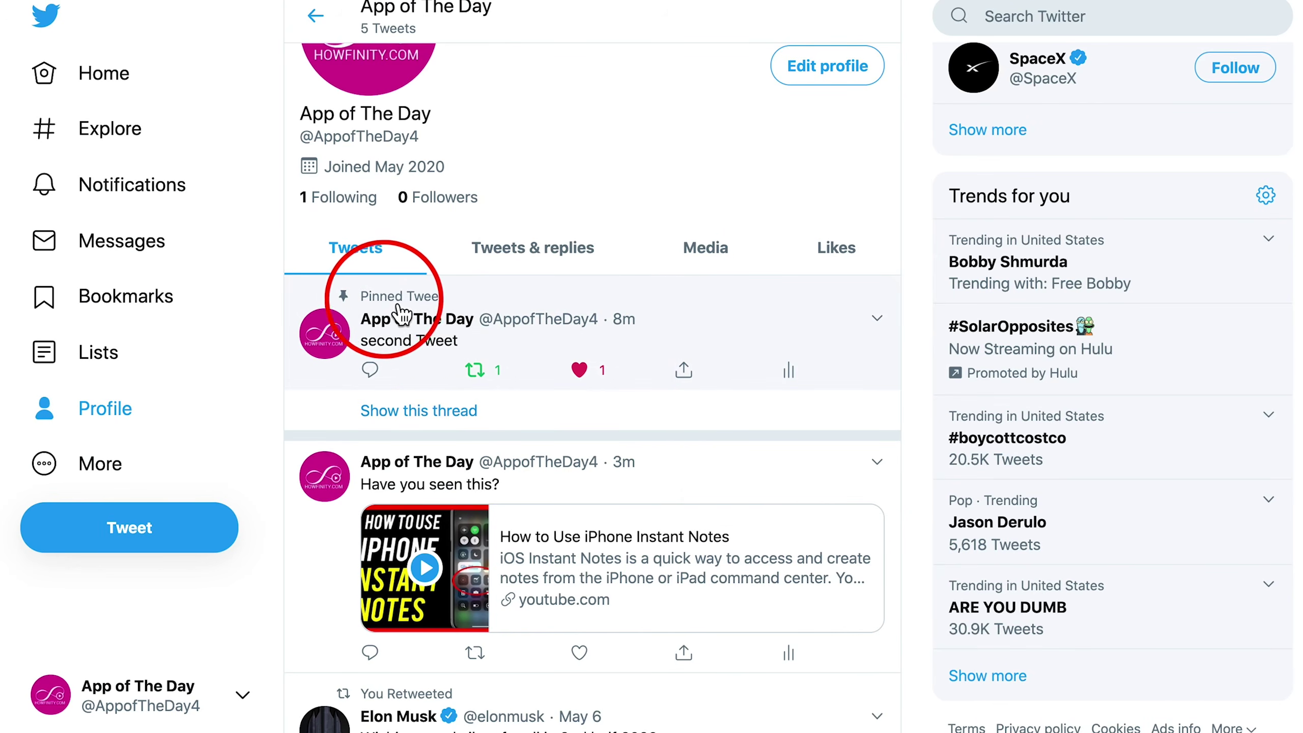
scroll(434, 339, up, 2)
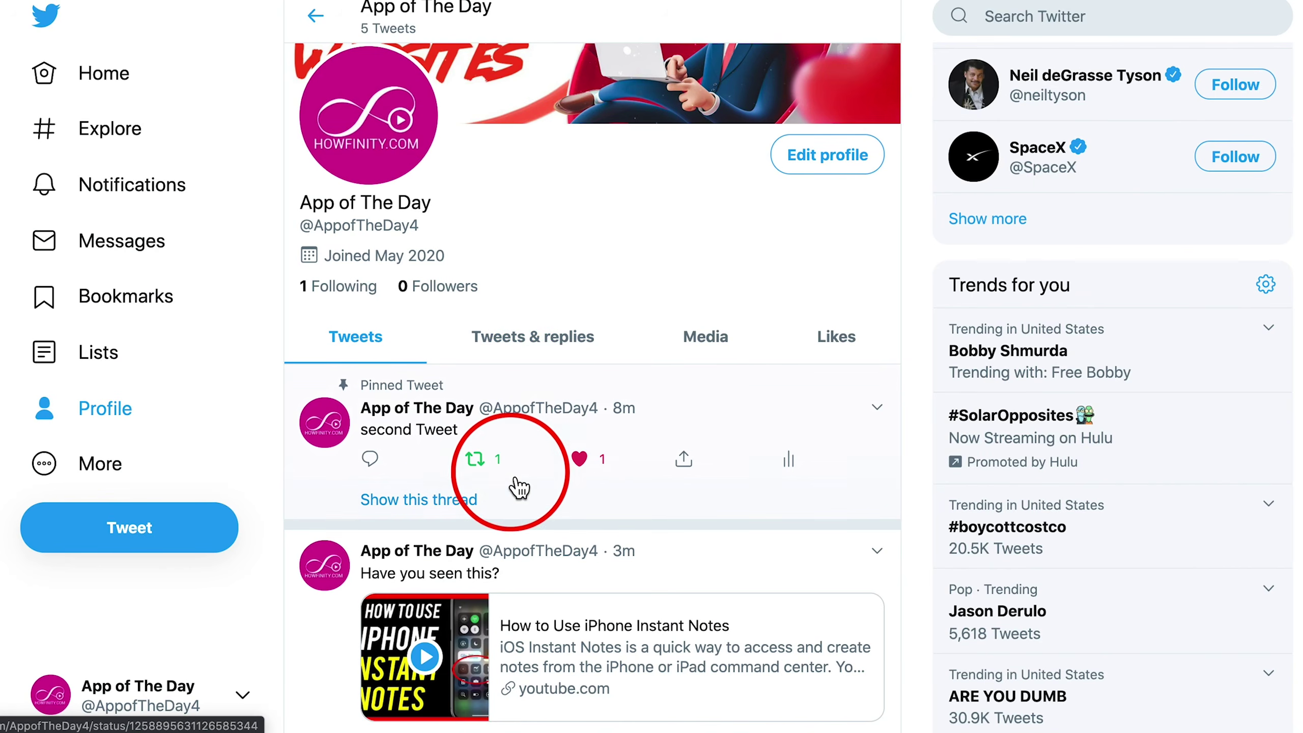
click(876, 409)
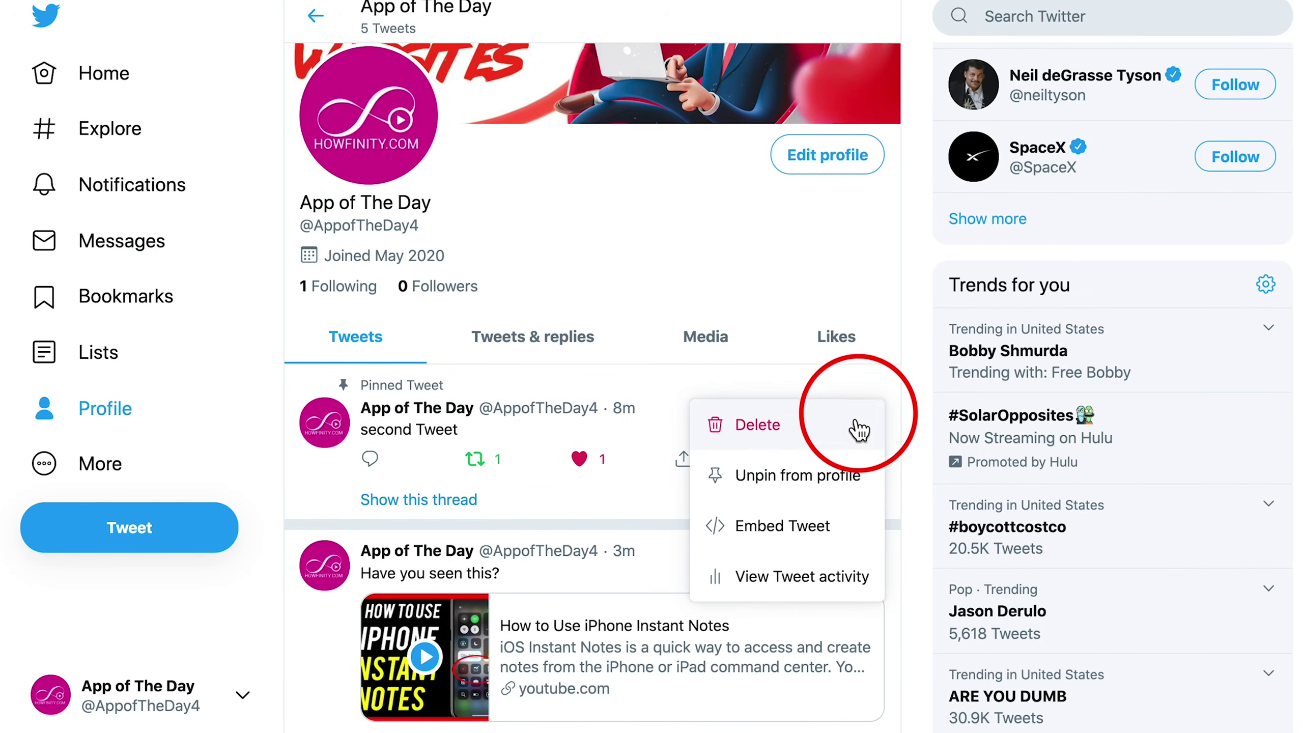
click(583, 380)
Step: Look through the profile's Tweets & replies, Media and Likes listings
scroll(513, 380, up, 1)
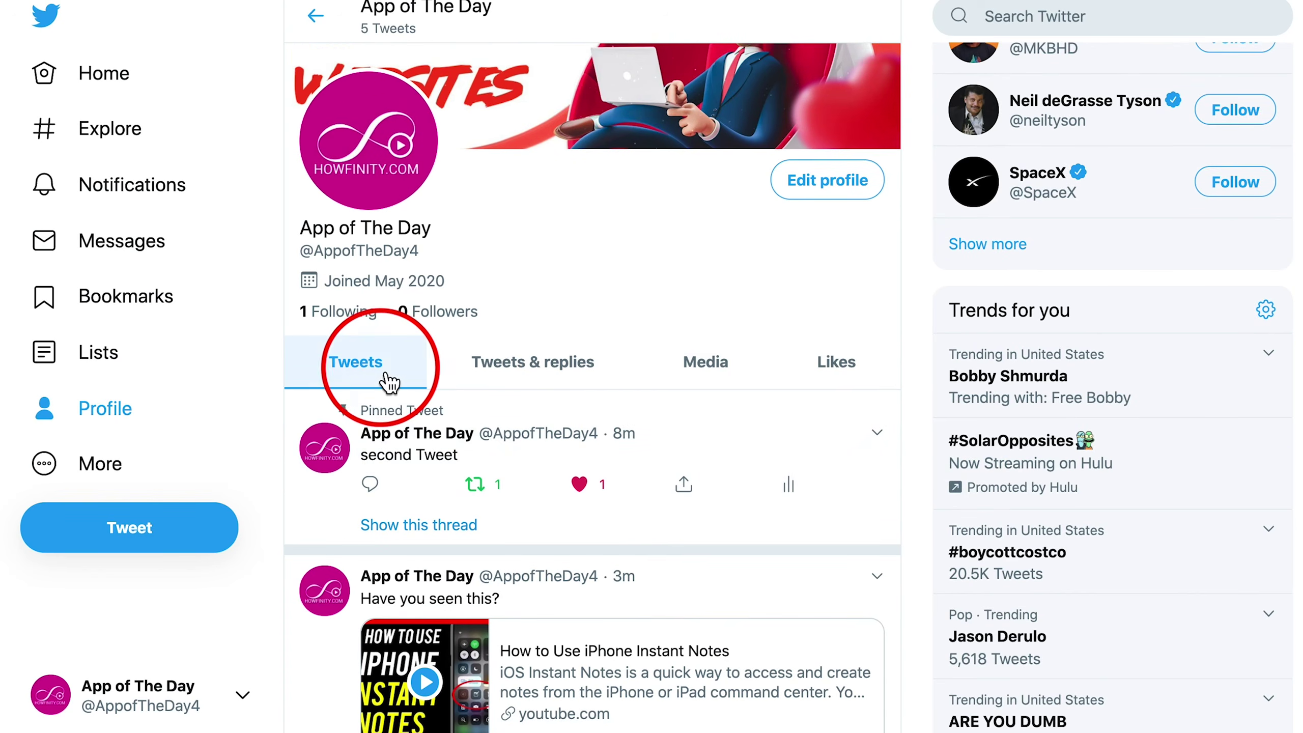
click(577, 382)
scroll(578, 380, down, 5)
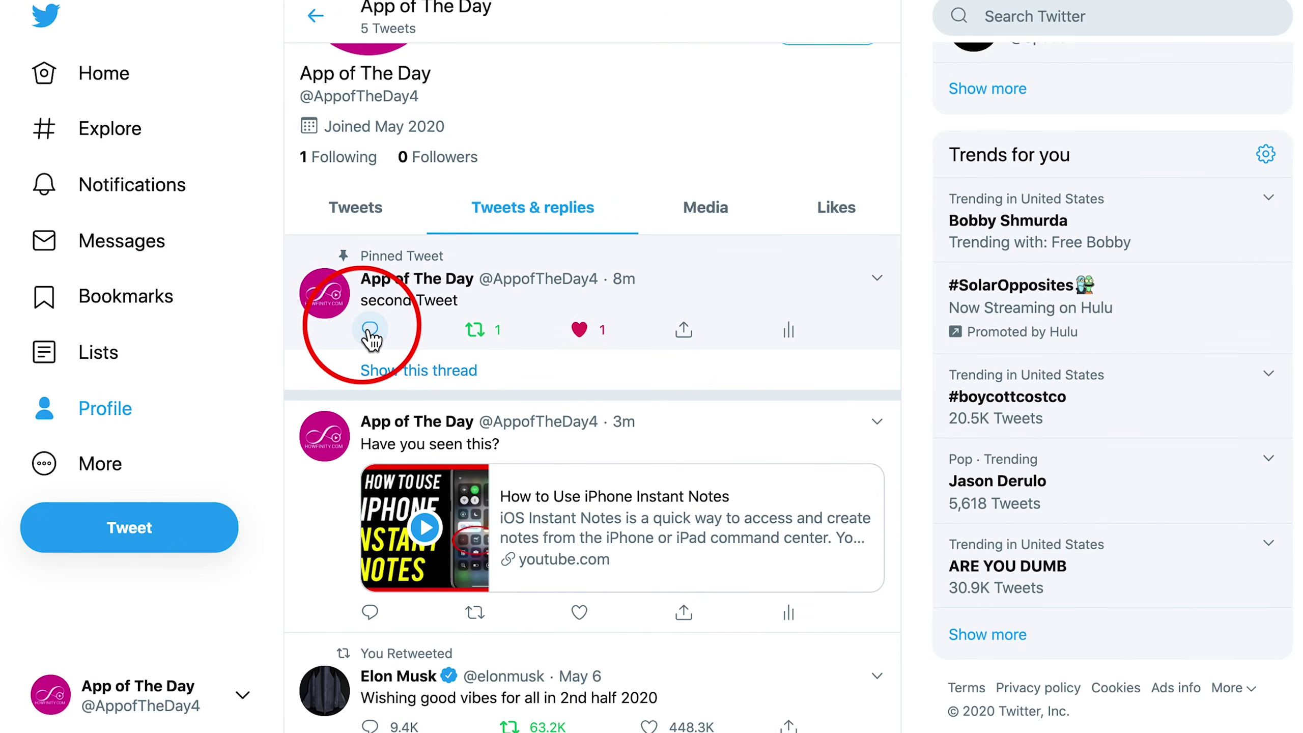
click(723, 208)
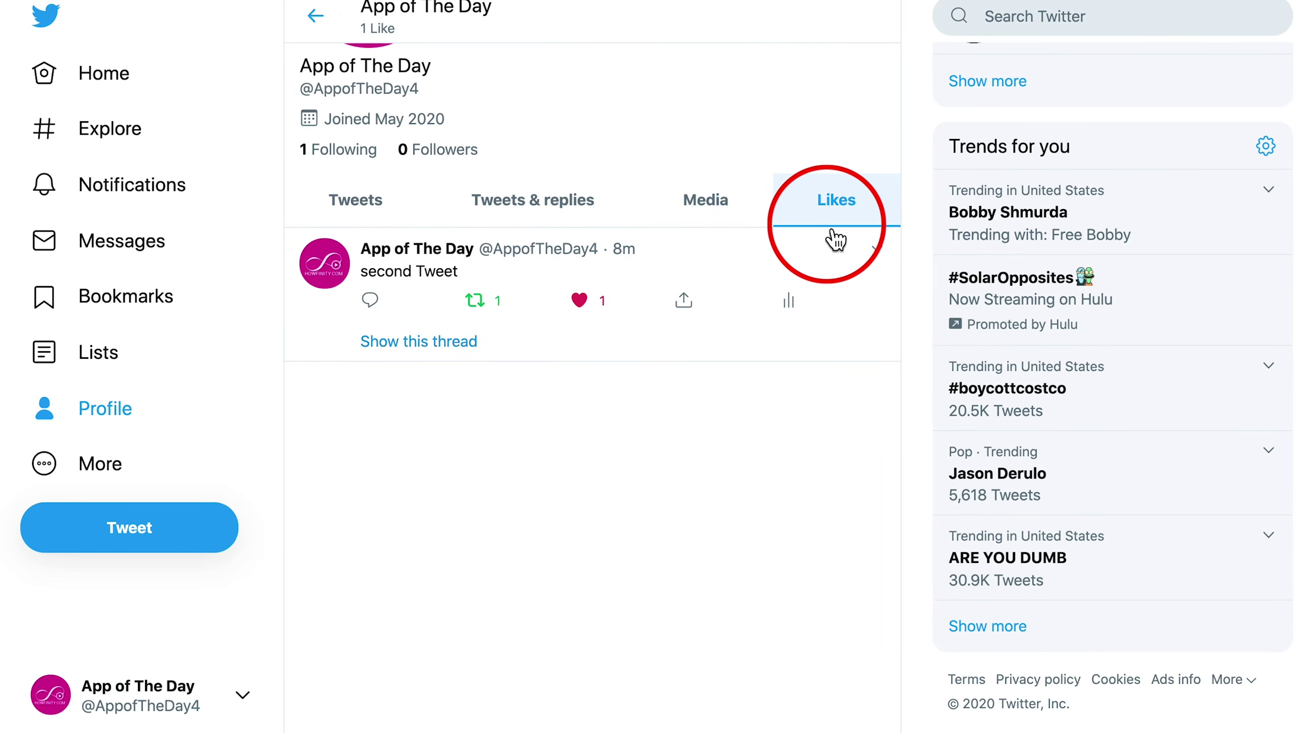
scroll(835, 239, up, 1)
scroll(835, 240, up, 2)
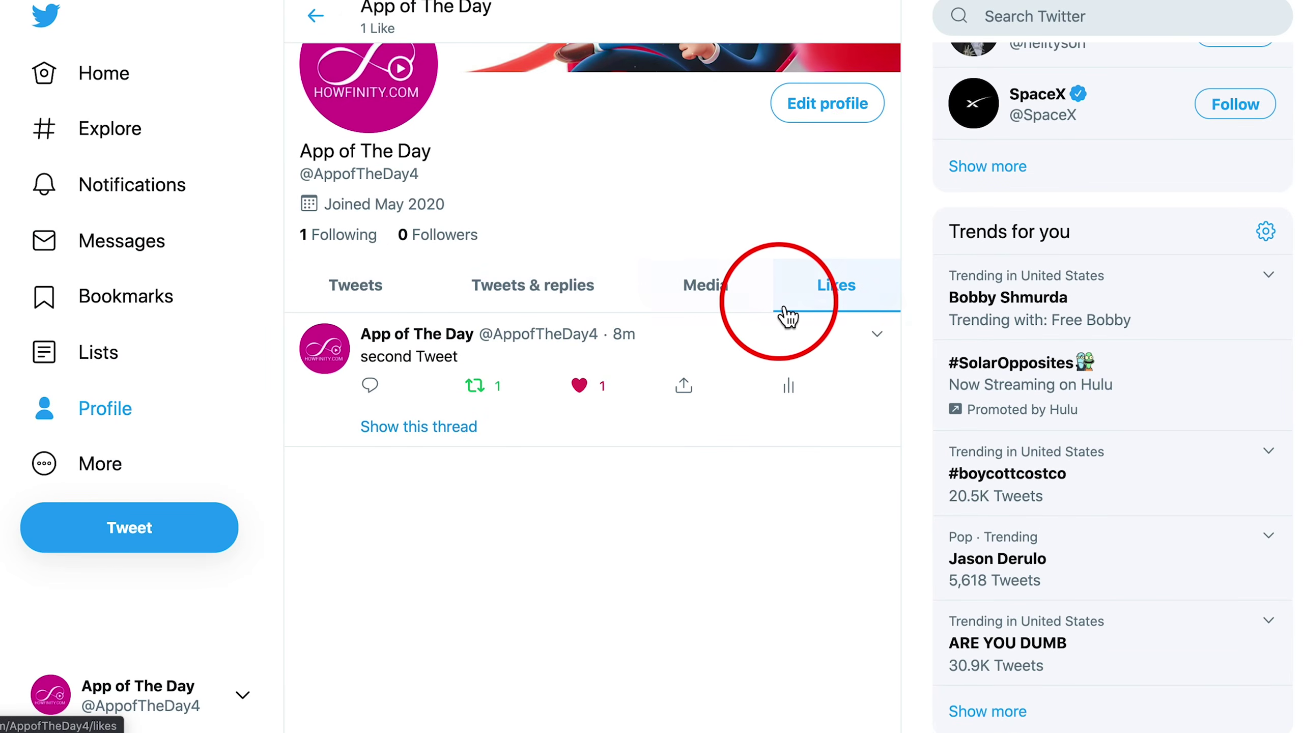
Step: Look through the profile's Tweets listing, open the reply composer for Elon Musk's retweeted post and close it without replying
scroll(784, 314, up, 3)
scroll(785, 314, up, 1)
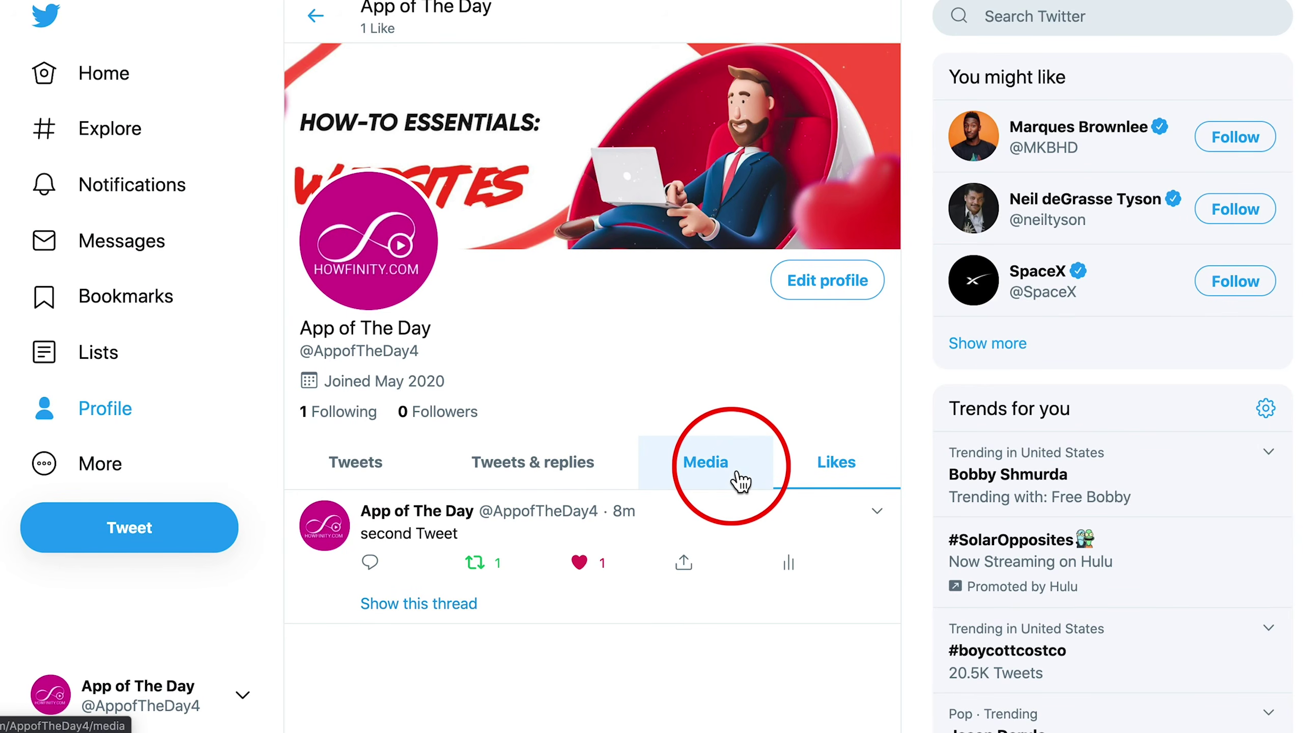
click(355, 462)
scroll(359, 462, down, 5)
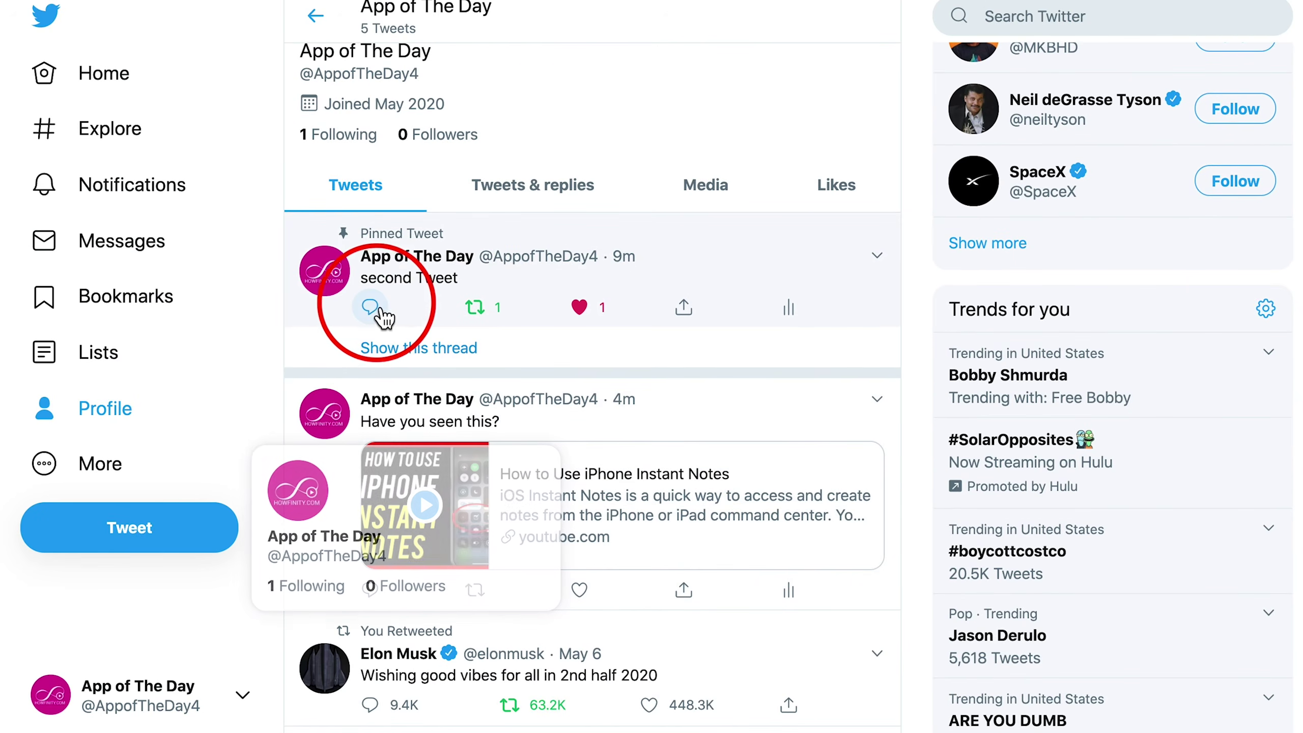
scroll(385, 320, down, 5)
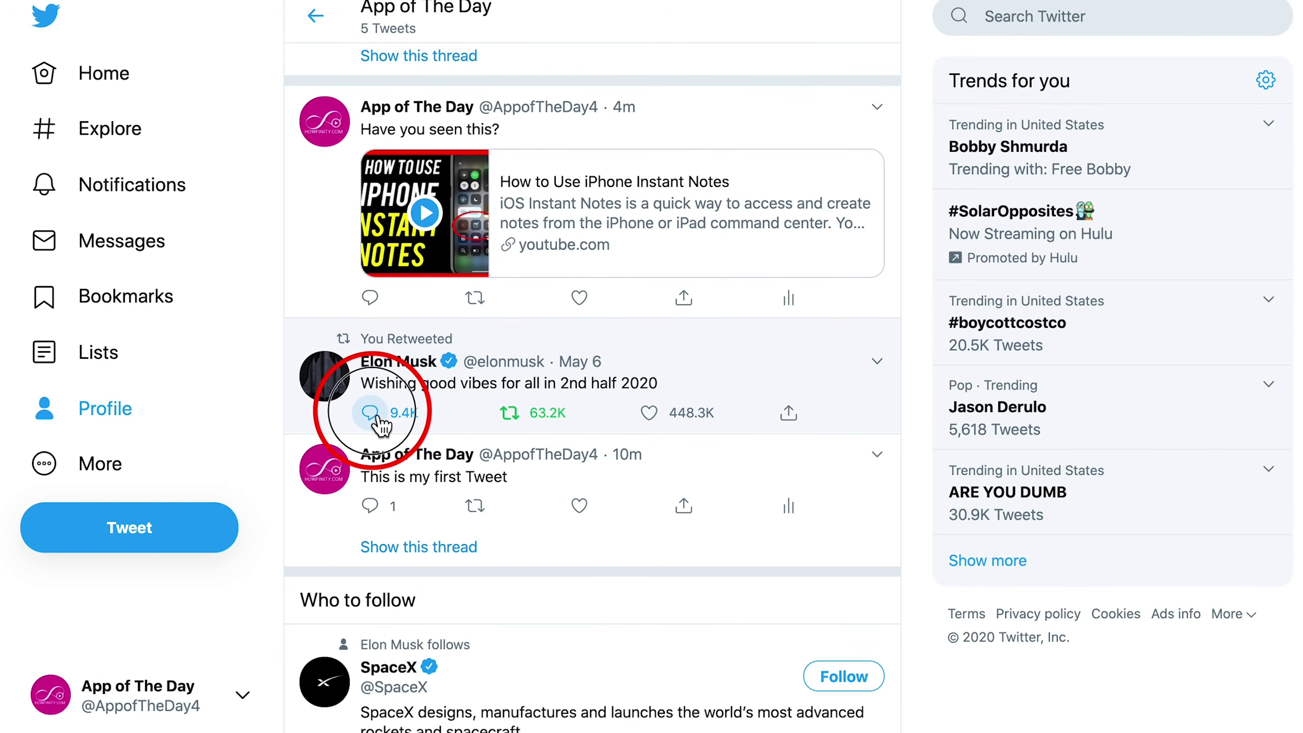
click(378, 418)
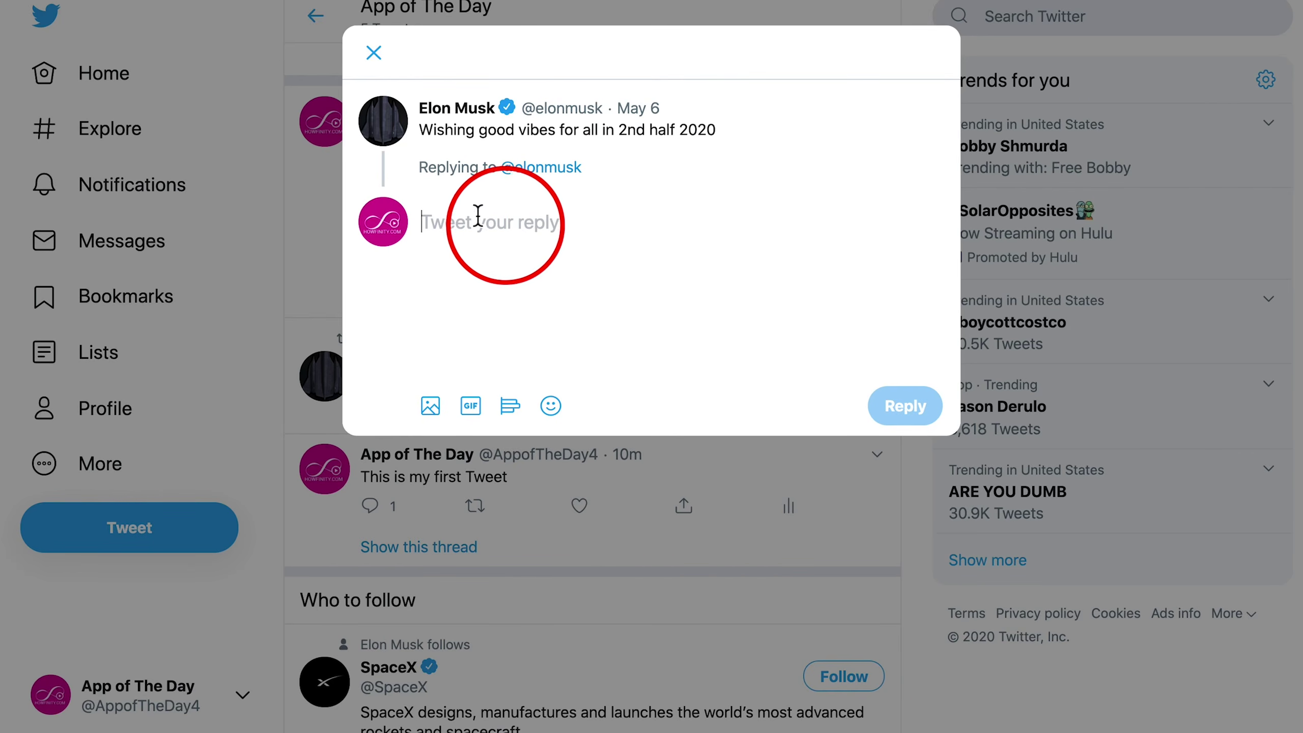
click(373, 53)
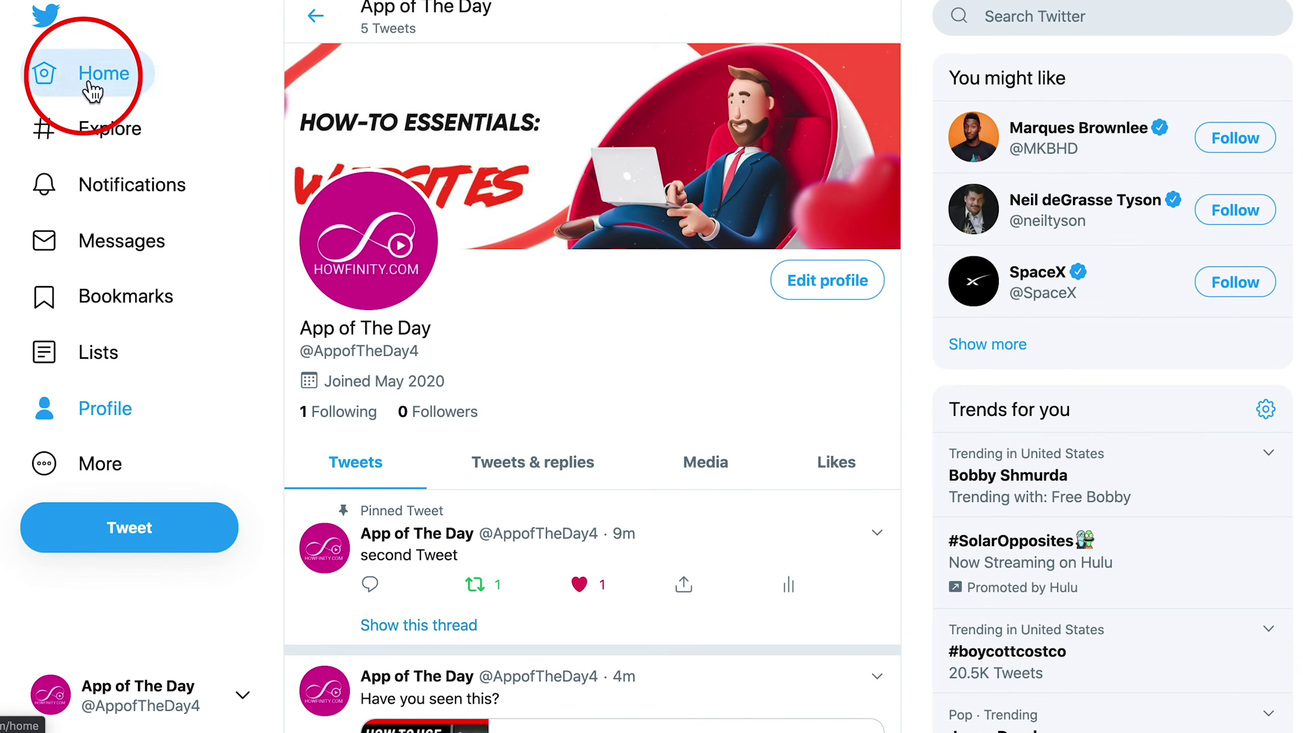
Step: View the Home feed and browse the Entertainment and Sports topics in Explore
click(92, 91)
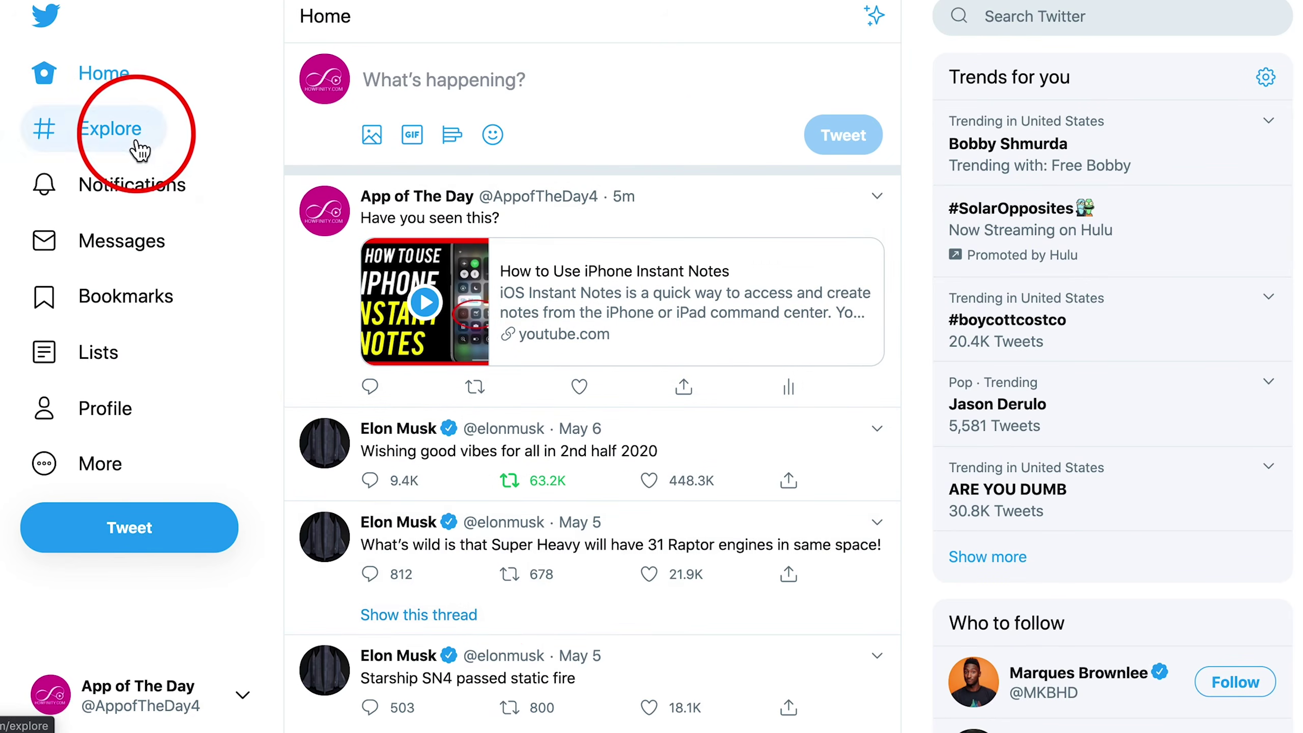
click(109, 149)
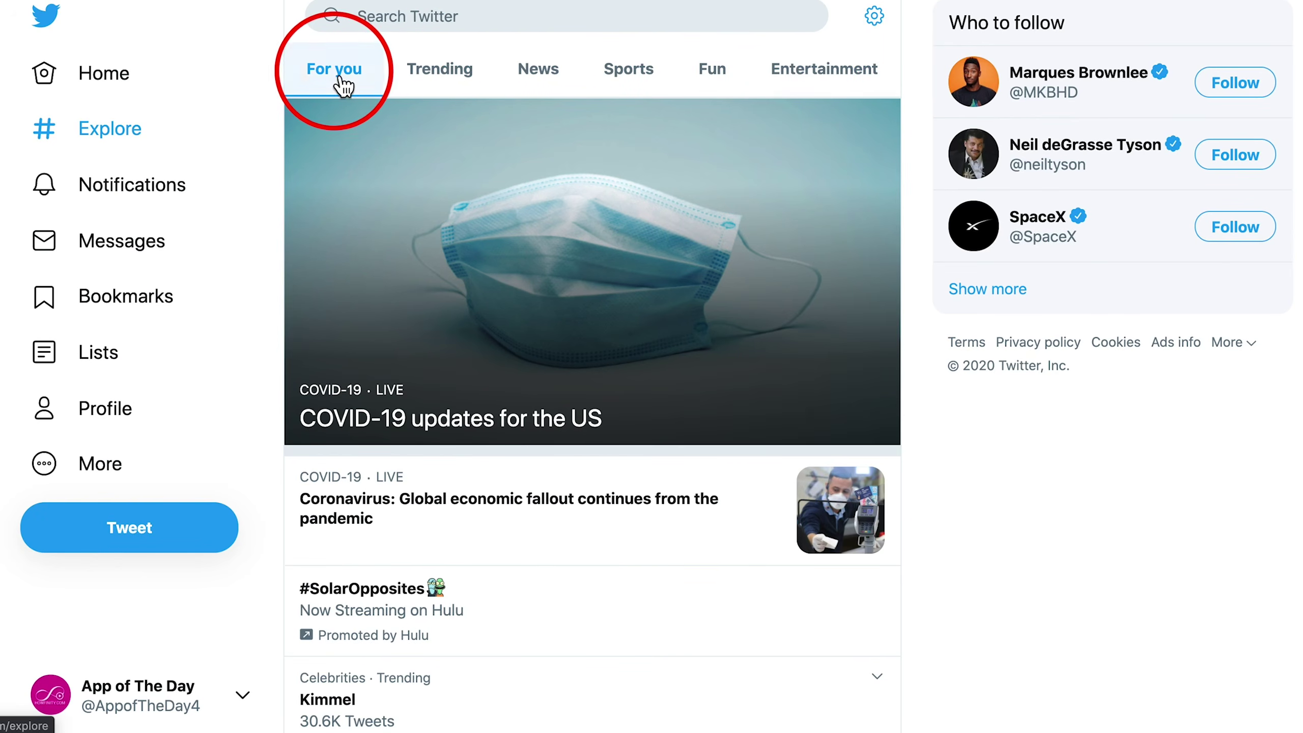
click(852, 84)
click(649, 87)
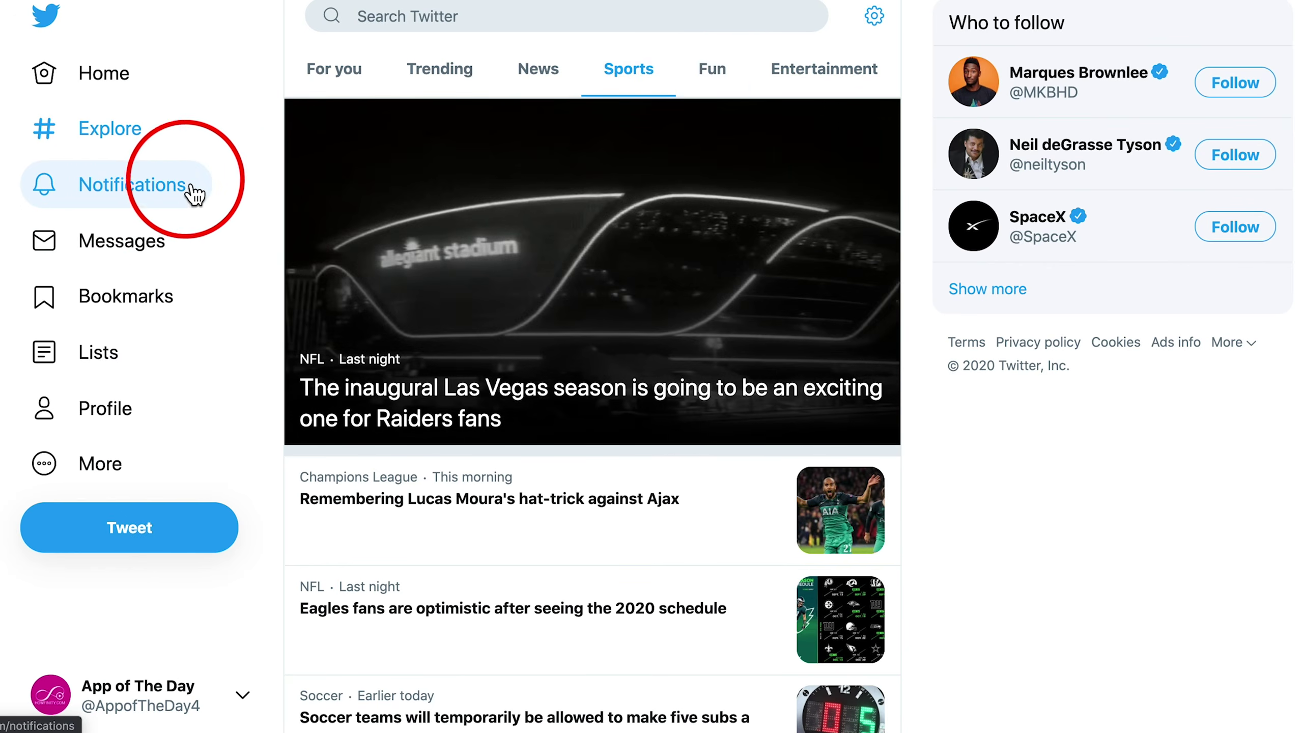
Step: Check the account's notifications, viewing both Mentions and All
click(195, 194)
click(723, 87)
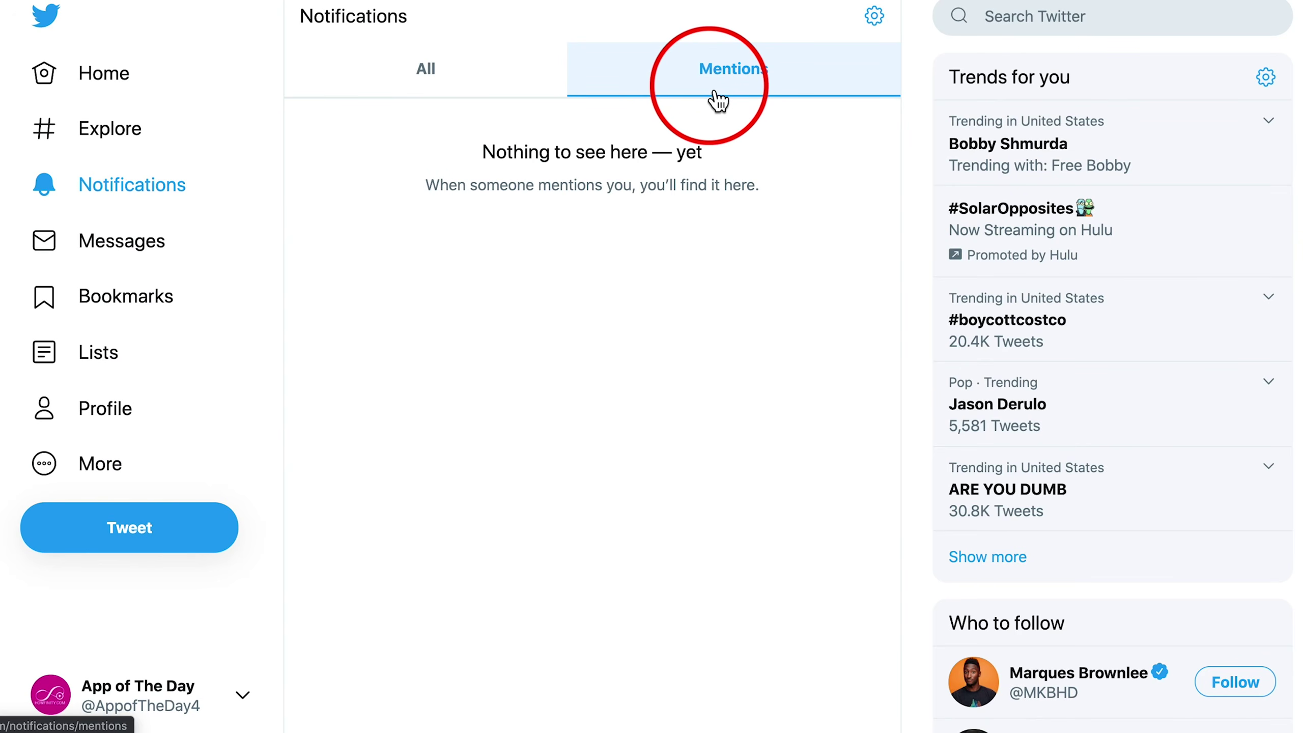
click(422, 91)
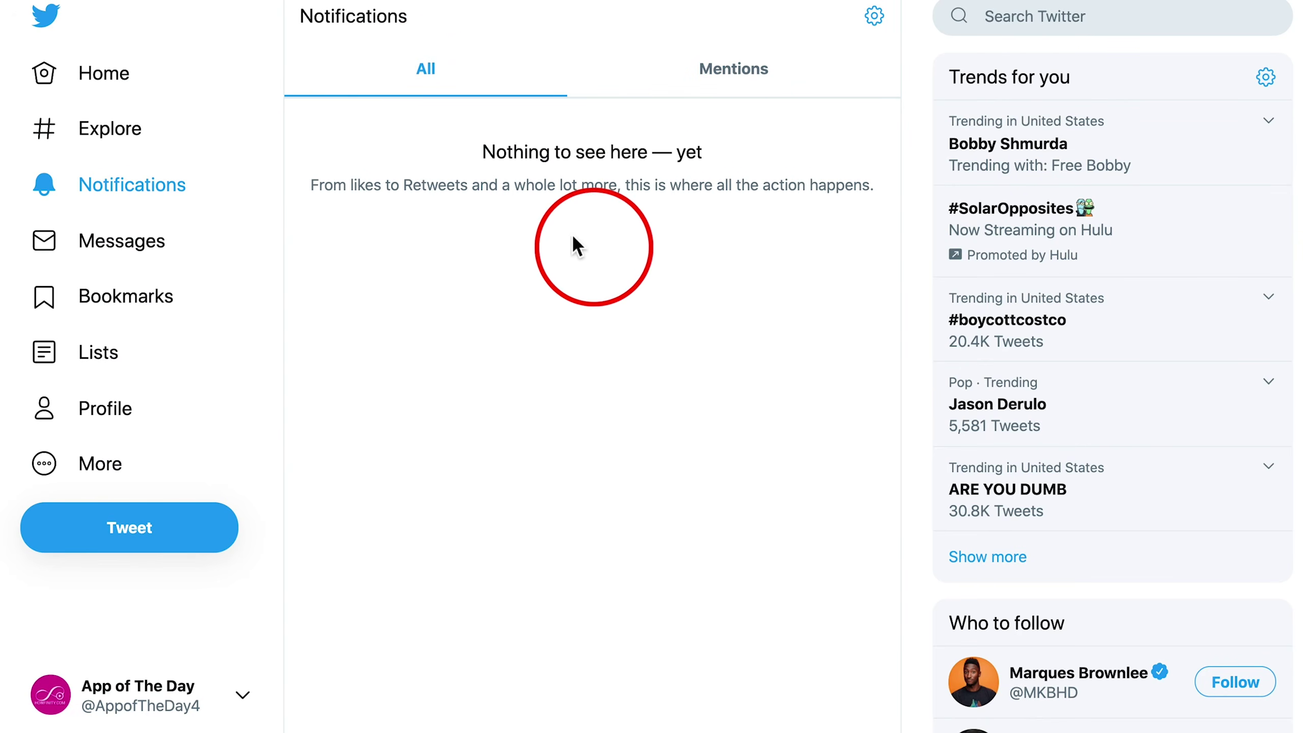
Step: Continue to Twitter from the human verification page and open the account's direct messages
click(138, 252)
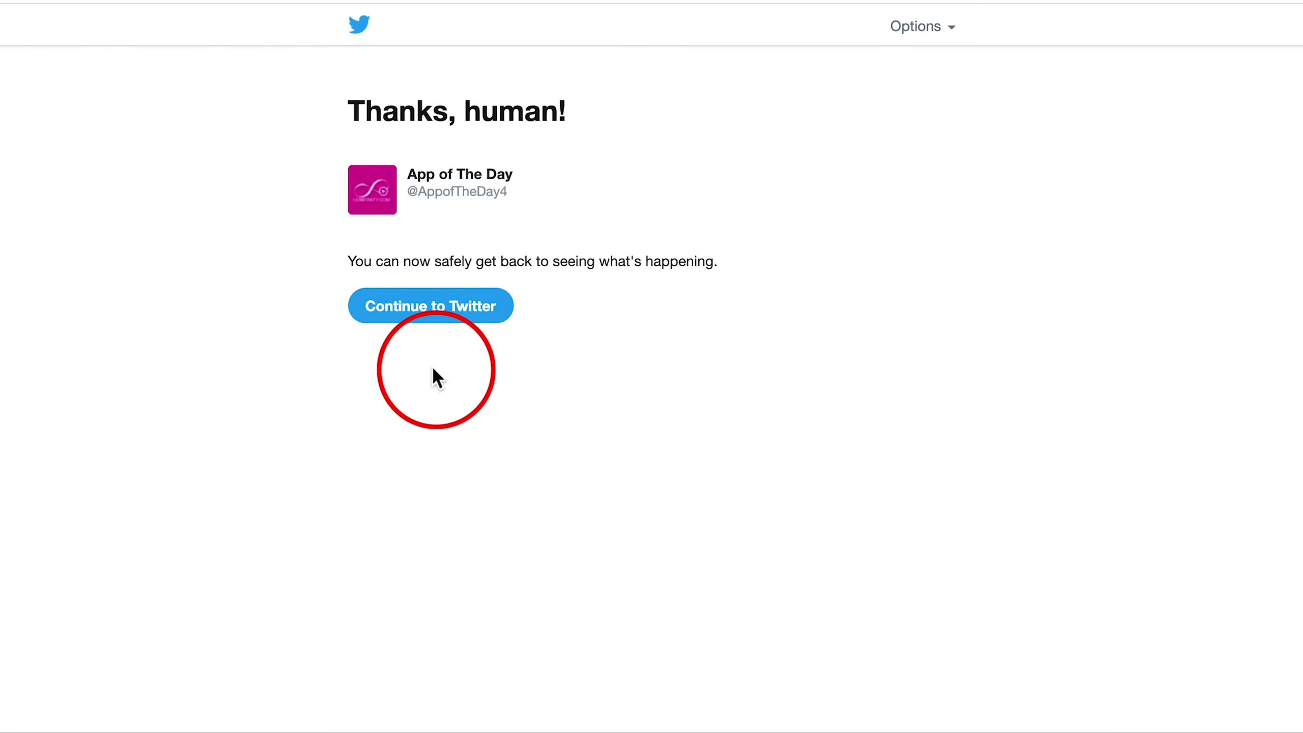
click(430, 321)
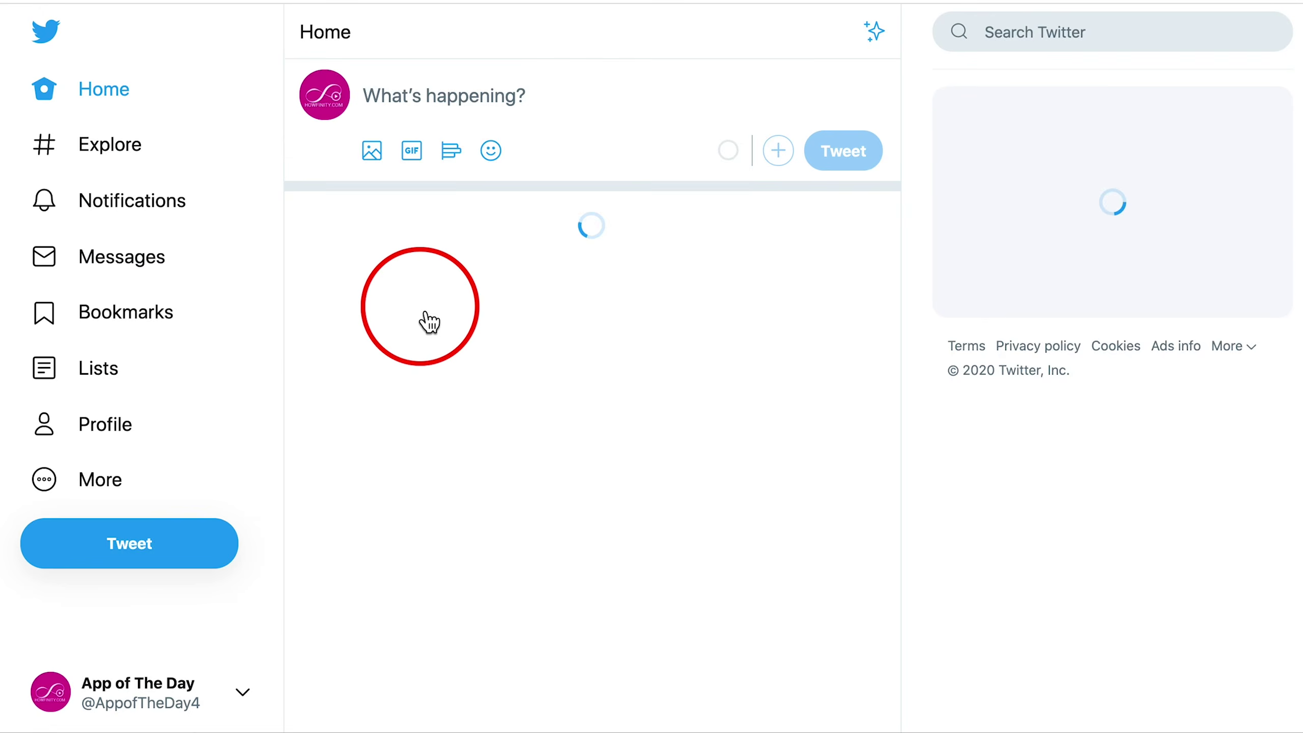
click(118, 259)
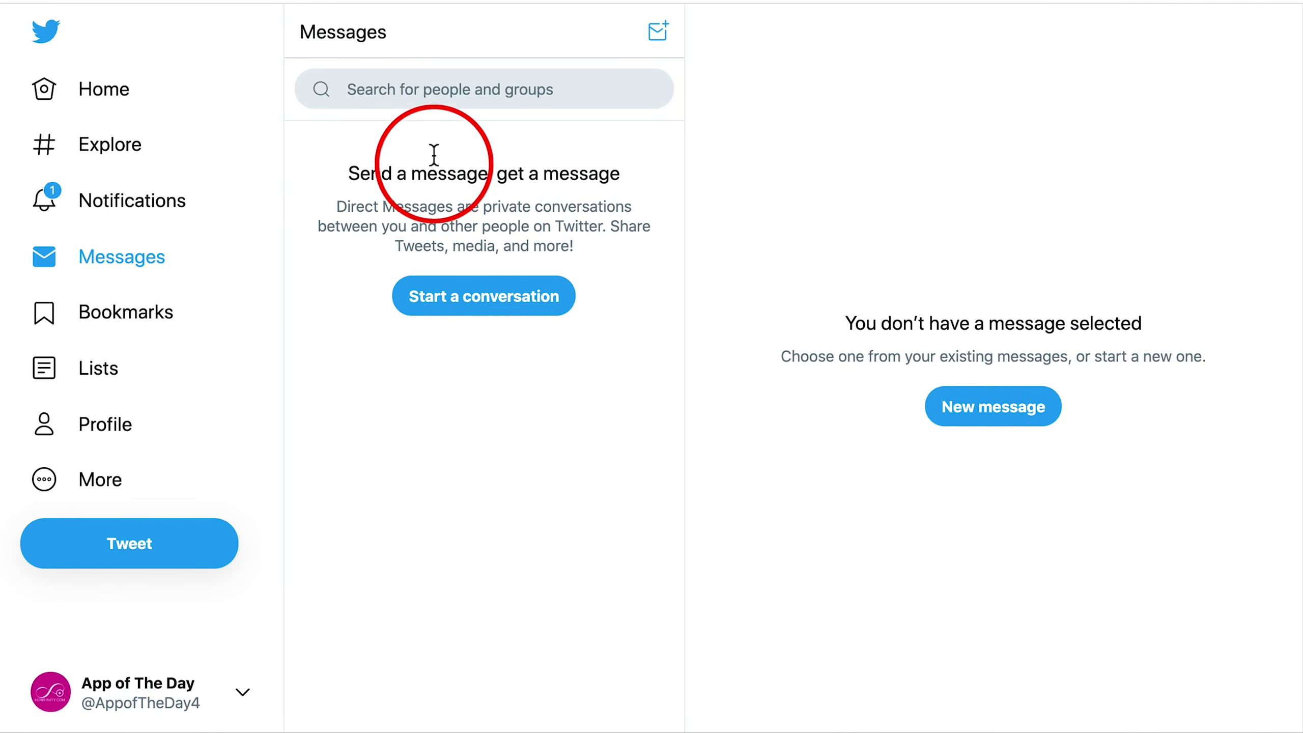
Step: Start a new direct message conversation and search people for "howfinity"
click(493, 95)
click(460, 306)
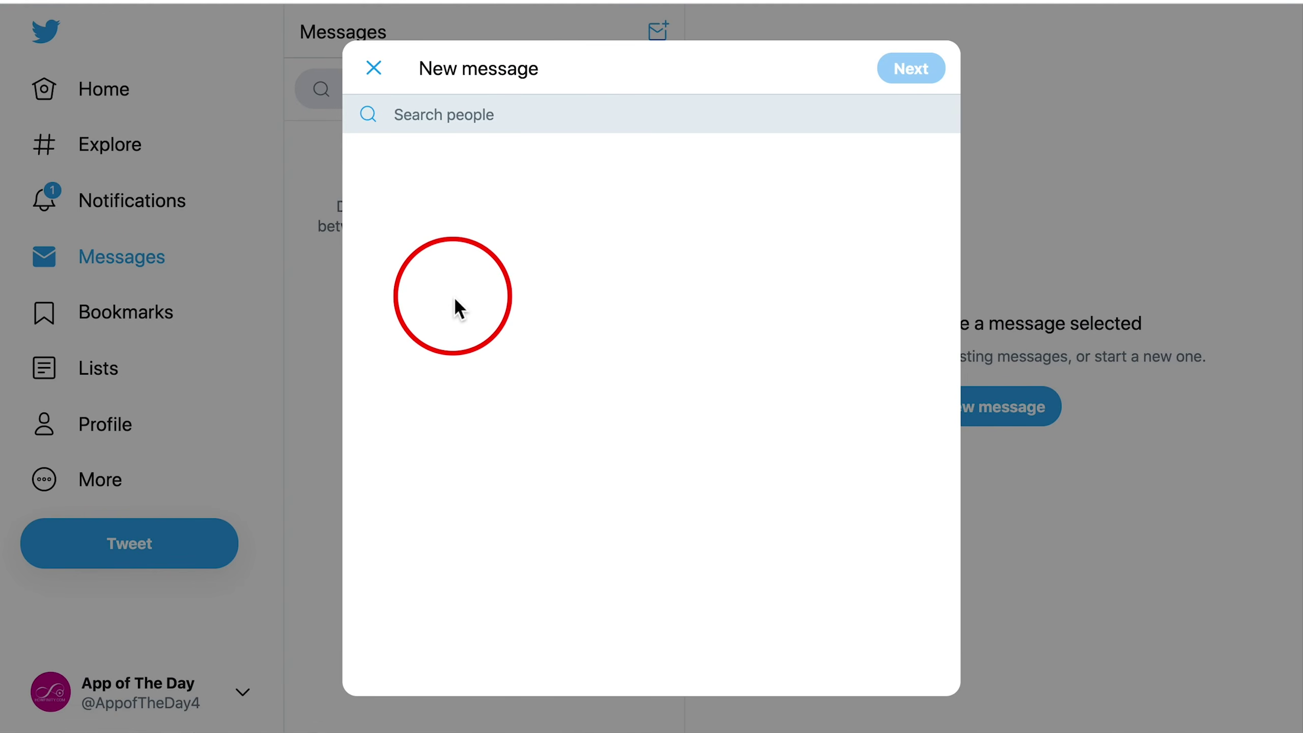
text(howfinity)
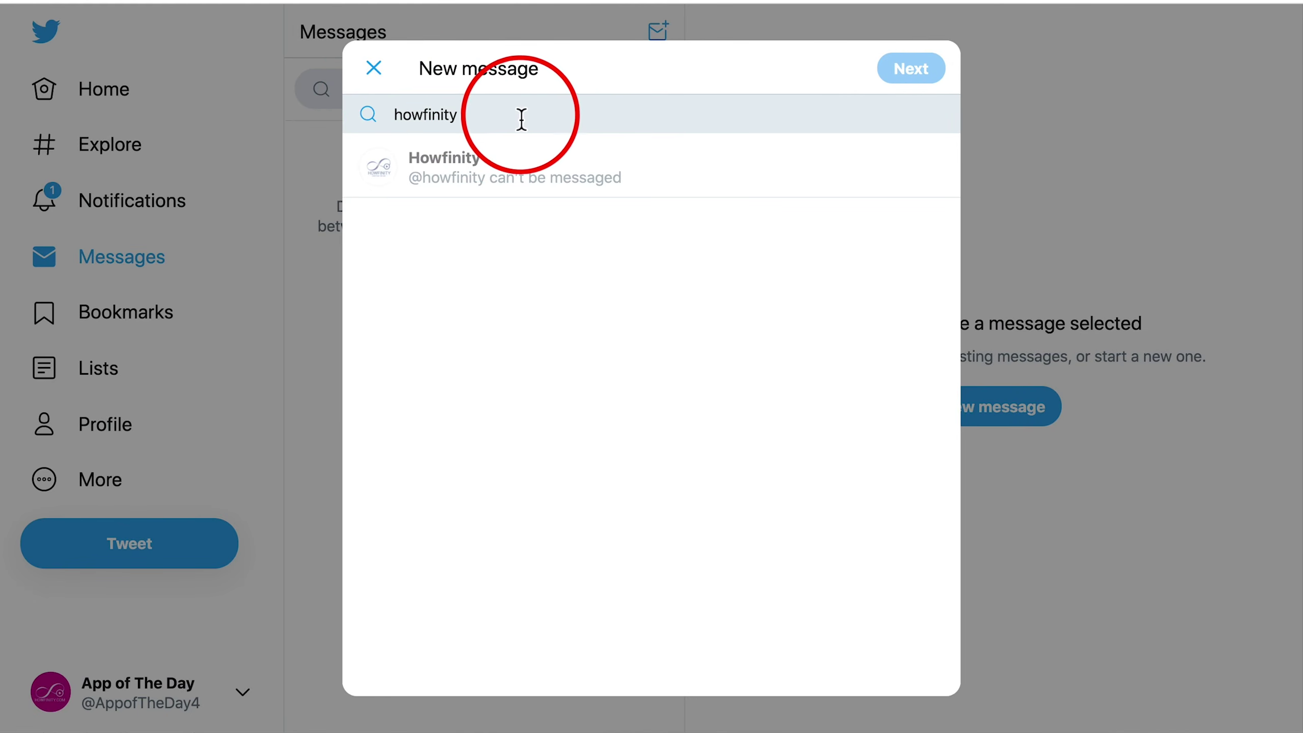
Step: Search for a different recipient by first name, start a conversation with the first matching account and activate its message field
key(super+a)
text(joh)
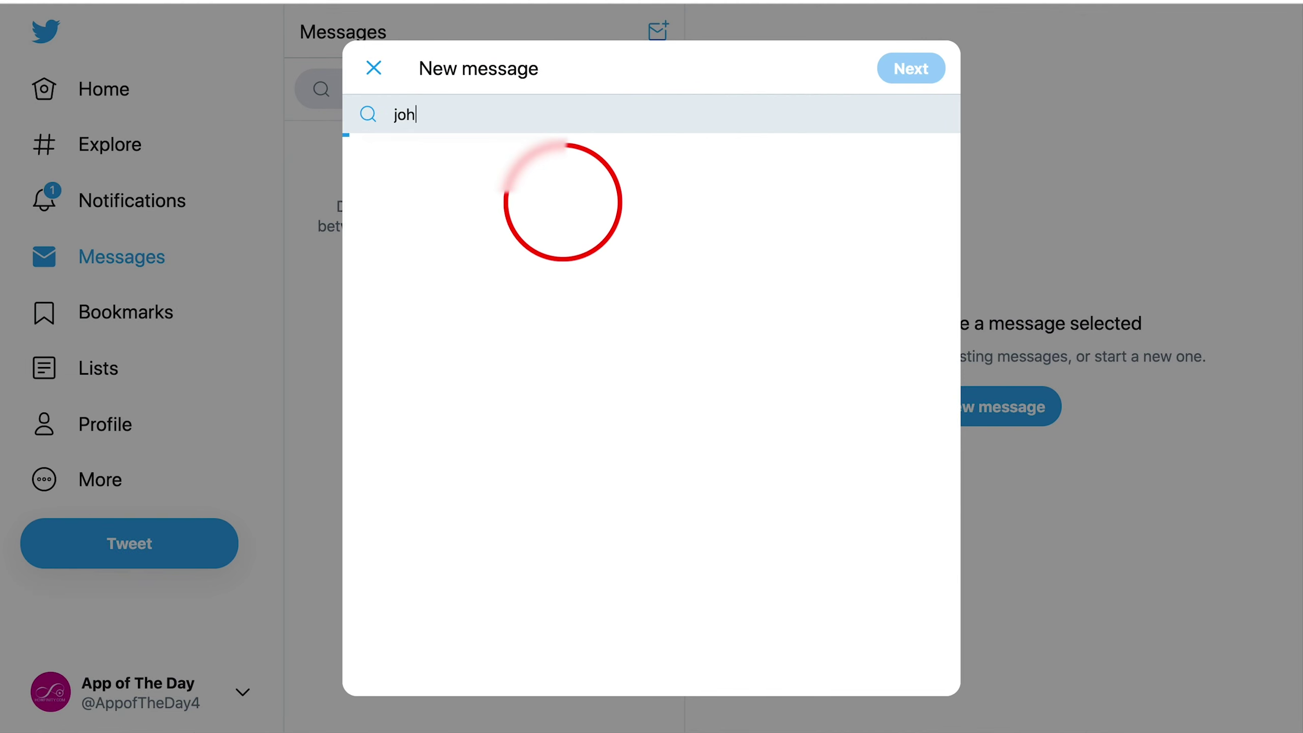
text(n)
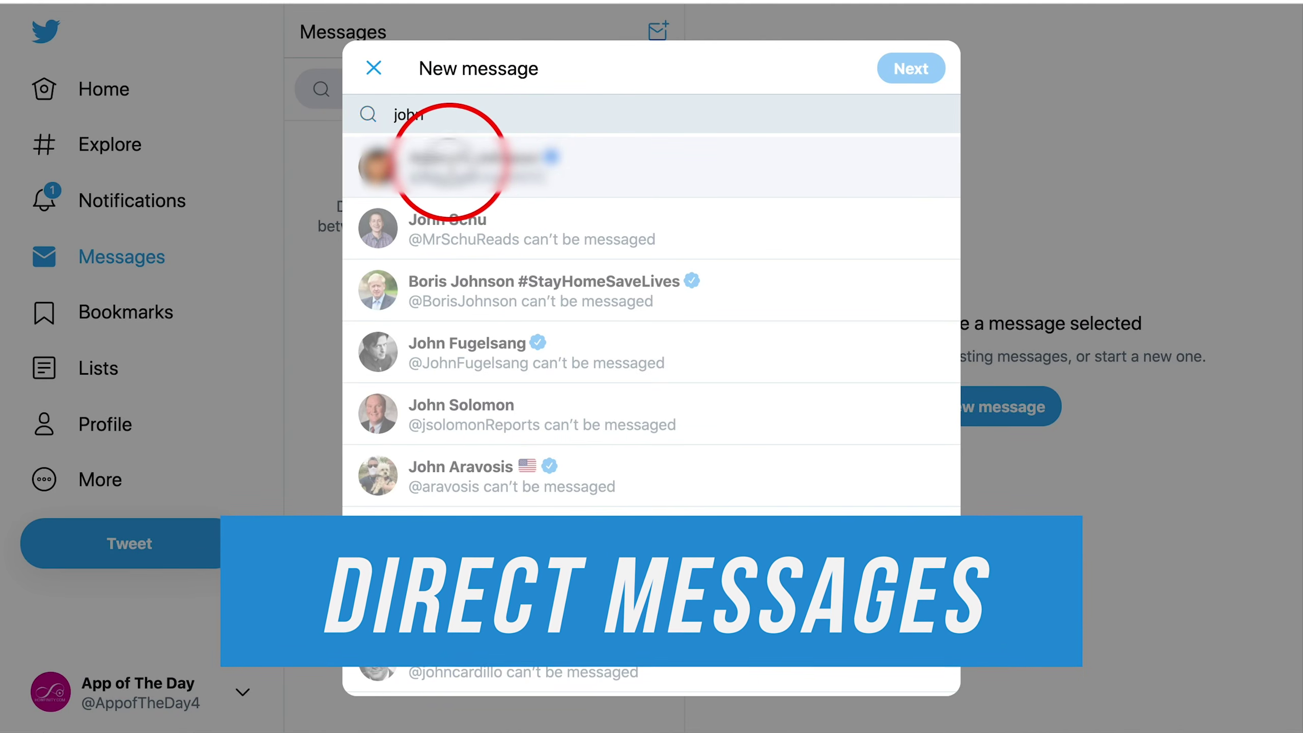
click(461, 164)
click(910, 69)
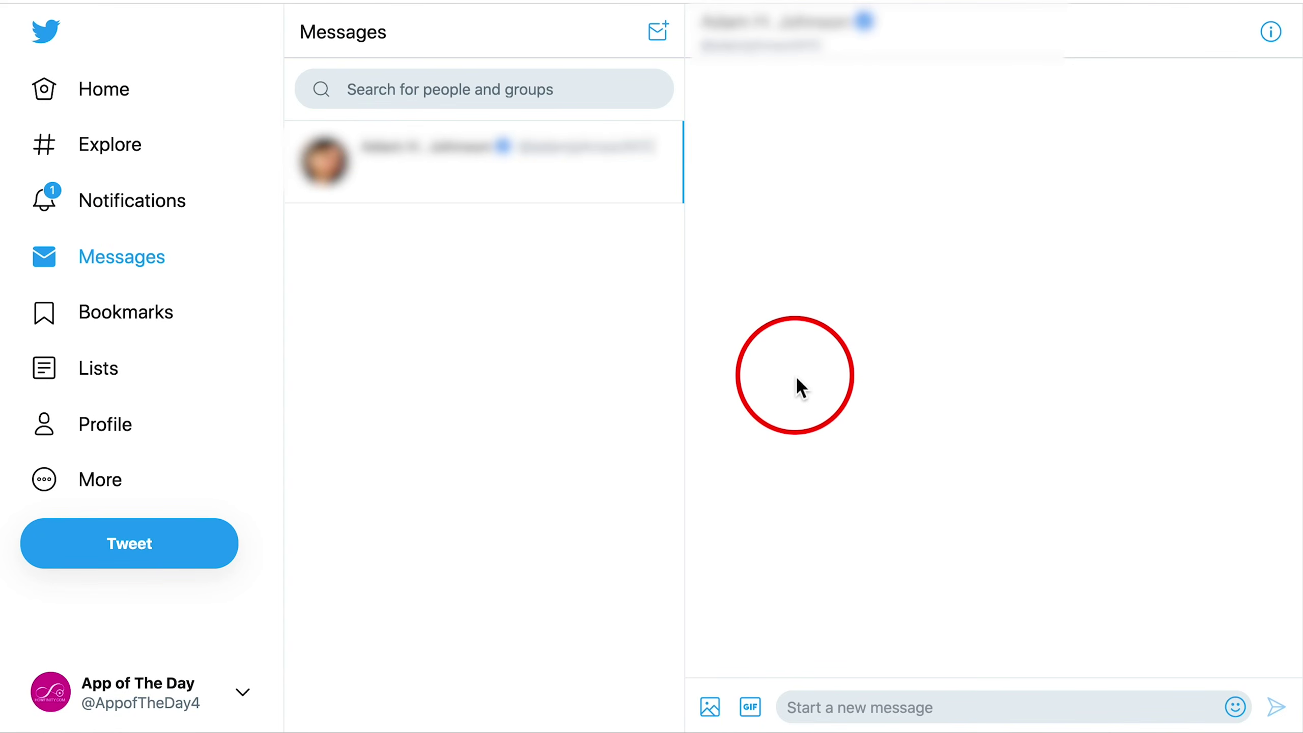
click(882, 714)
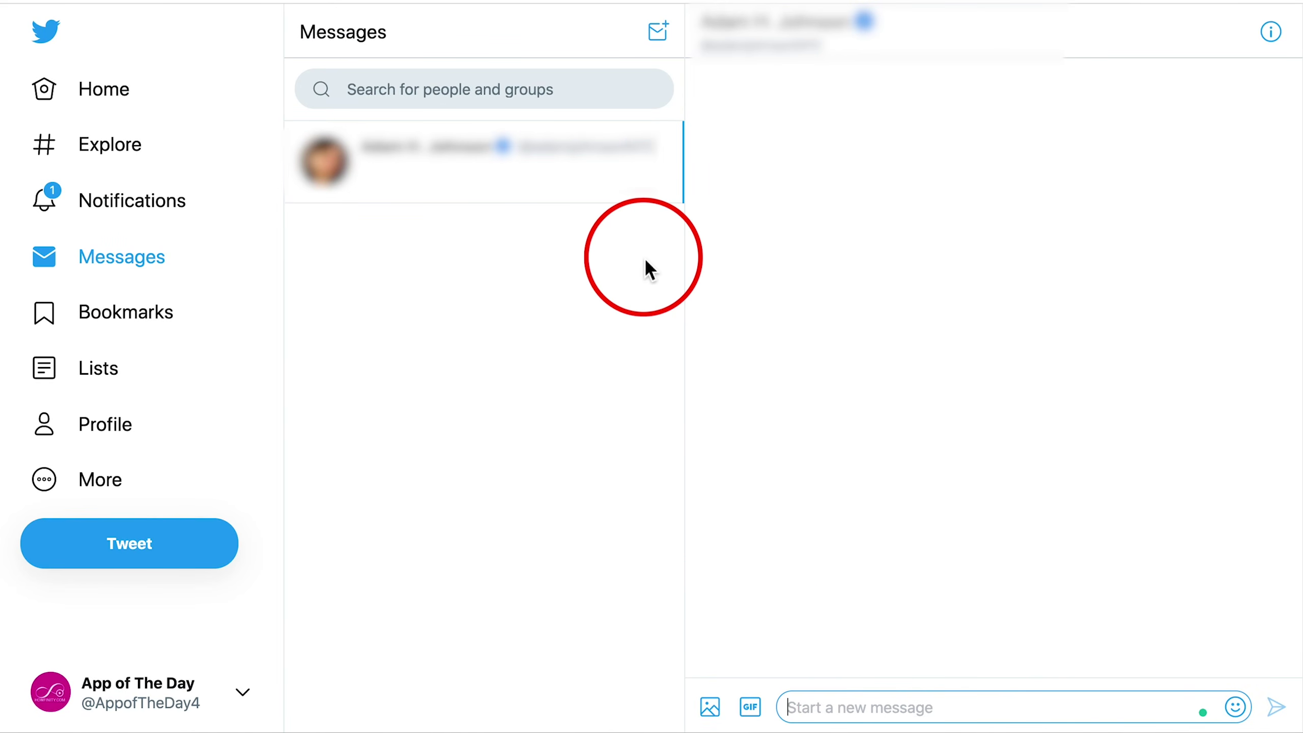
Step: Add Elon Musk's "Wishing good vibes for all in 2nd half 2020" tweet from the Home feed to Bookmarks and view the bookmarks
click(127, 323)
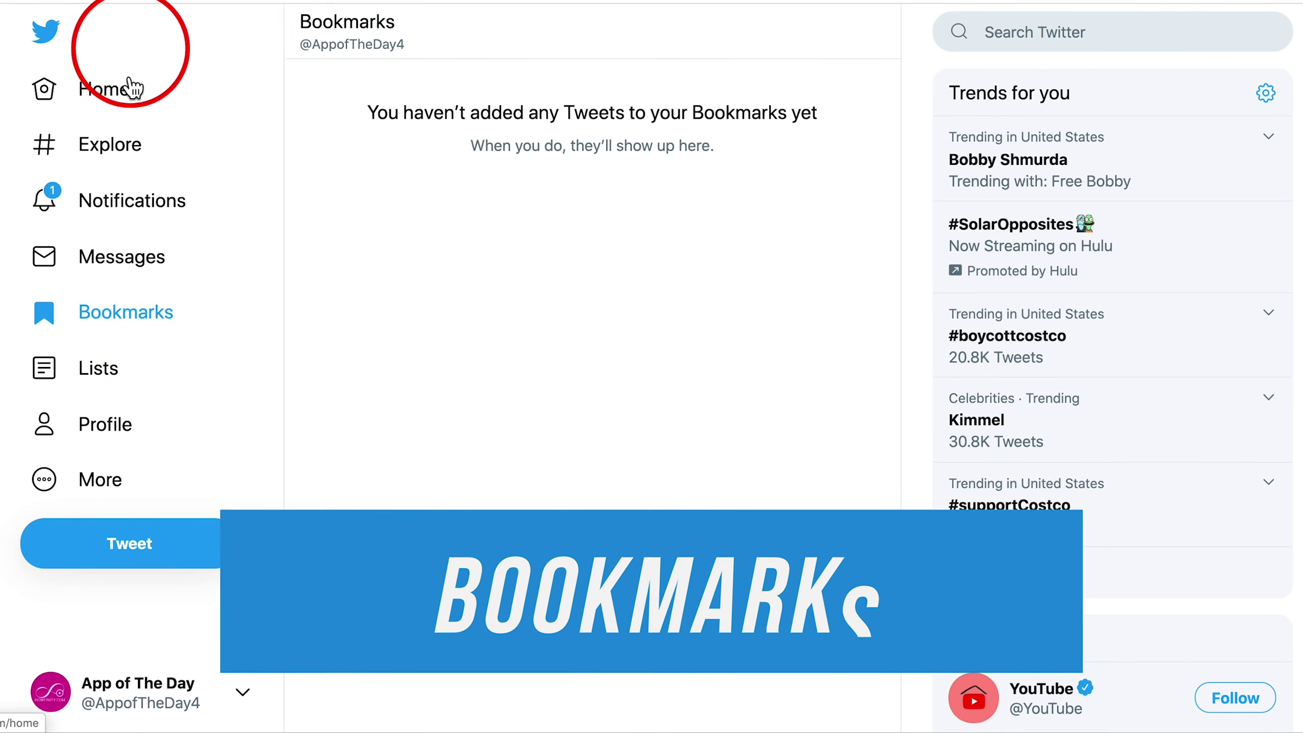
click(118, 112)
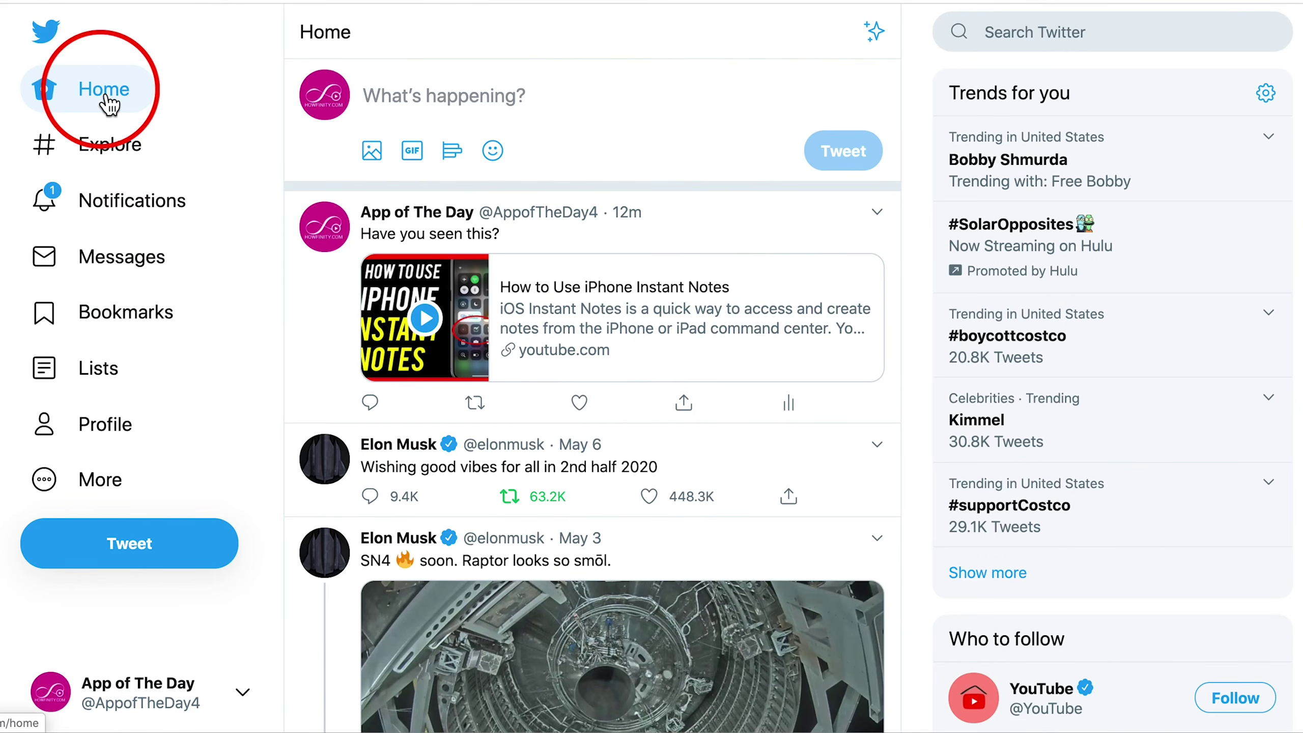
scroll(800, 462, down, 1)
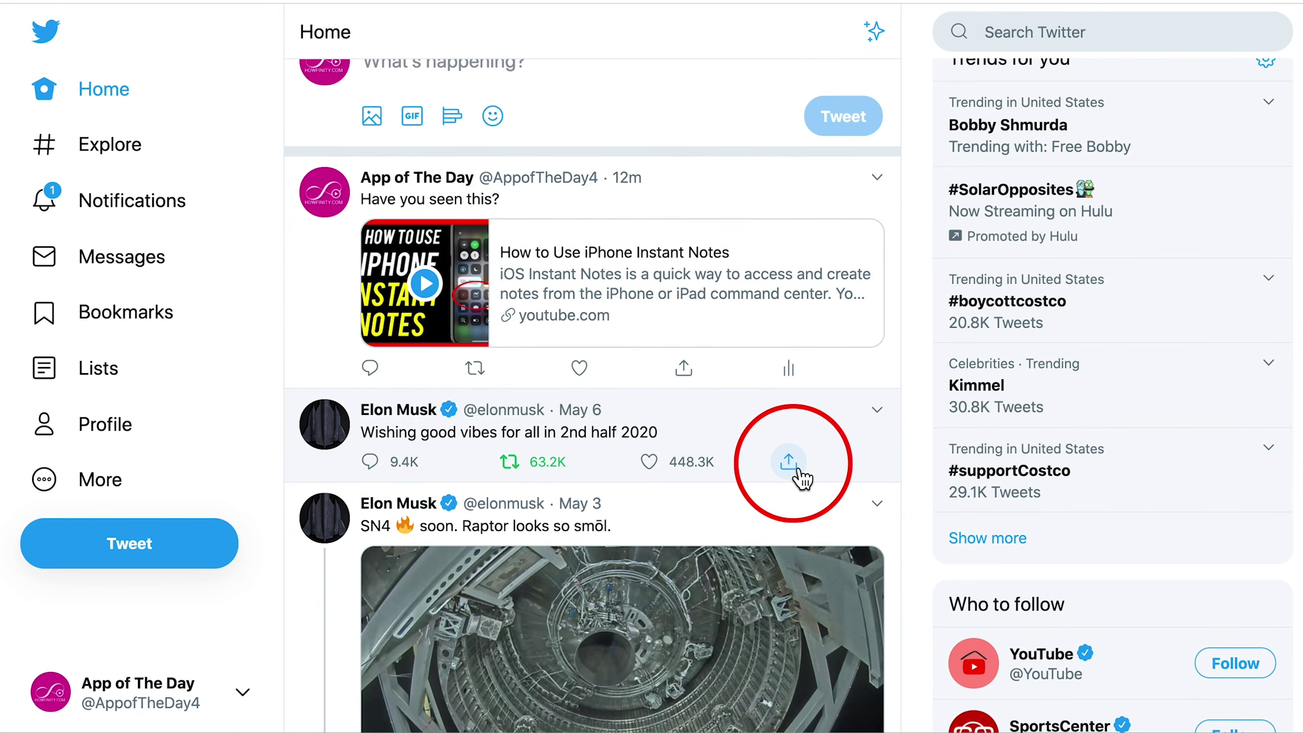
click(789, 461)
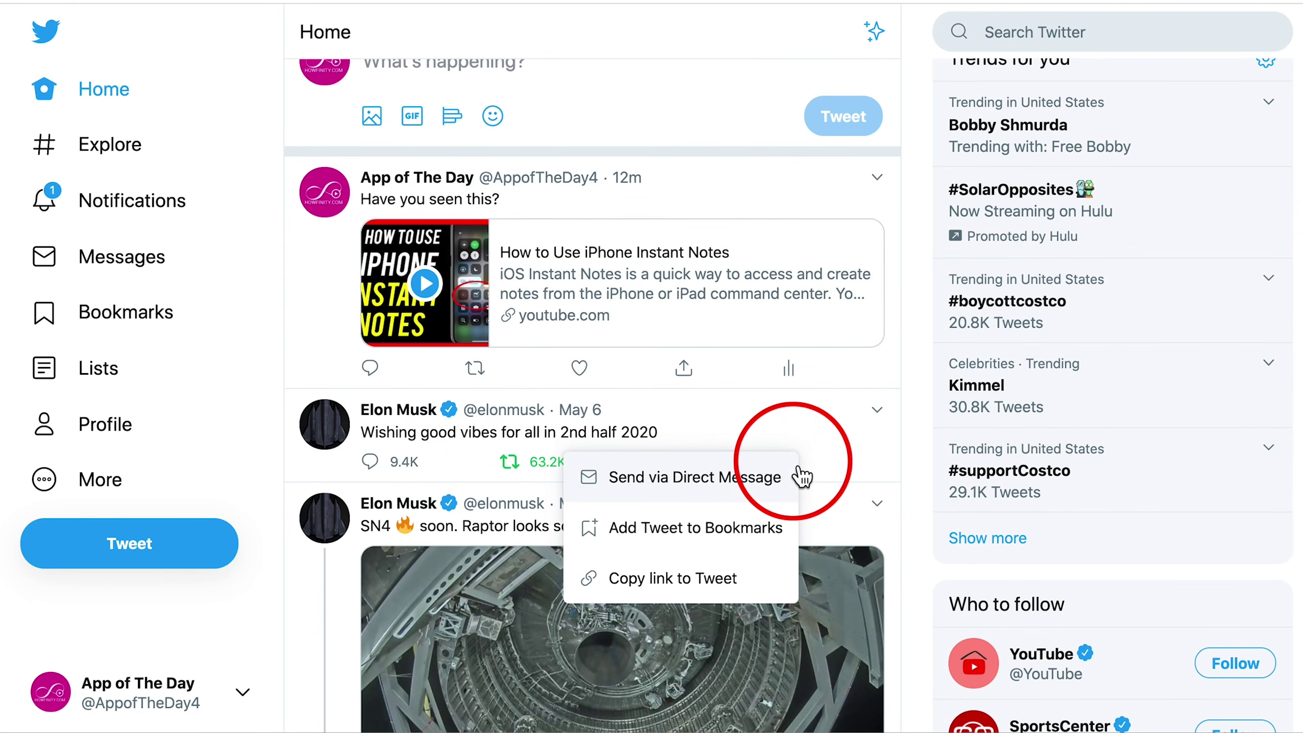
click(752, 539)
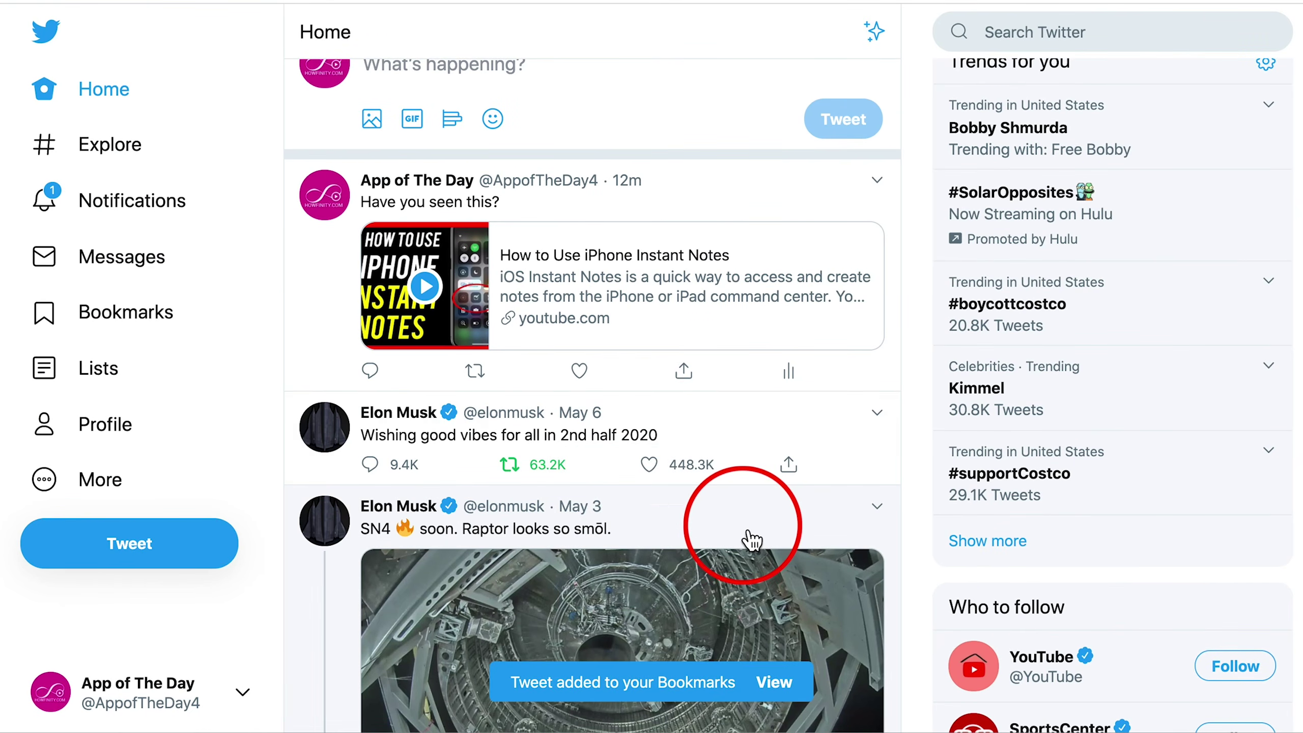
click(152, 326)
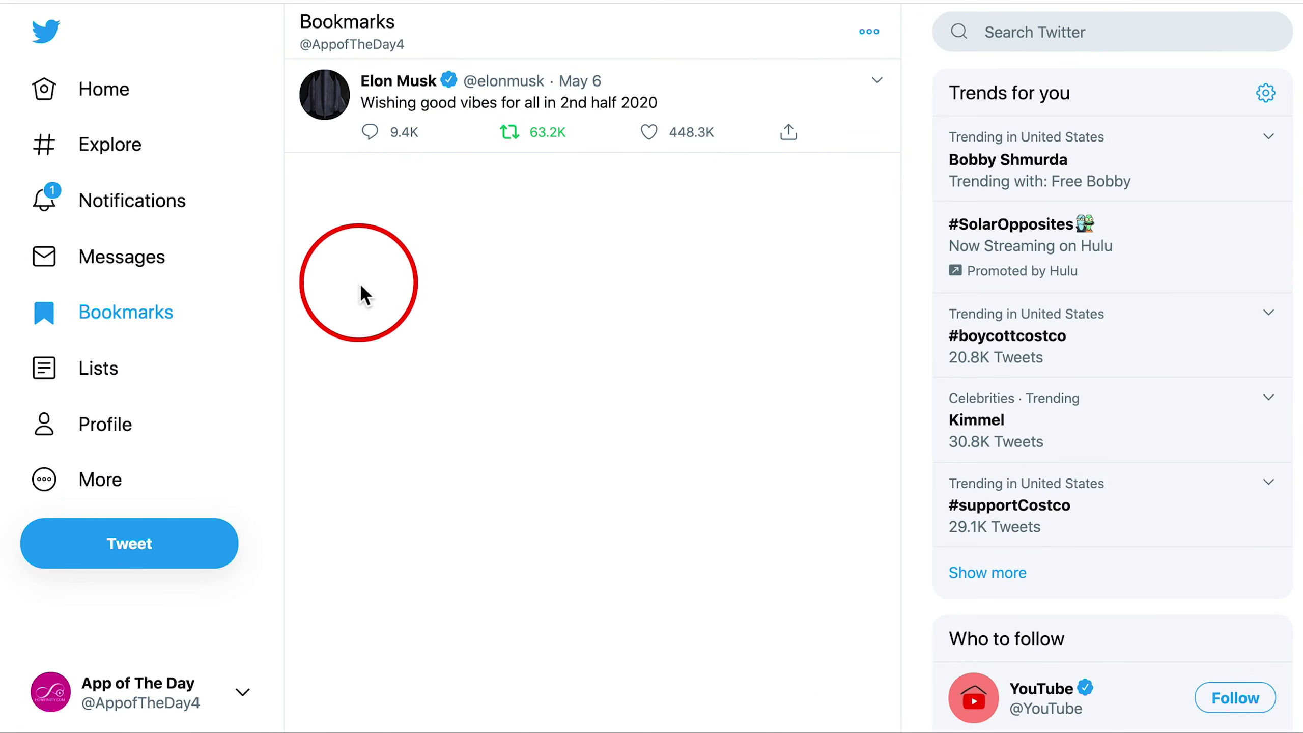
Step: Create a private List named "how to videos" with the description "my own videos", without adding any members
click(105, 382)
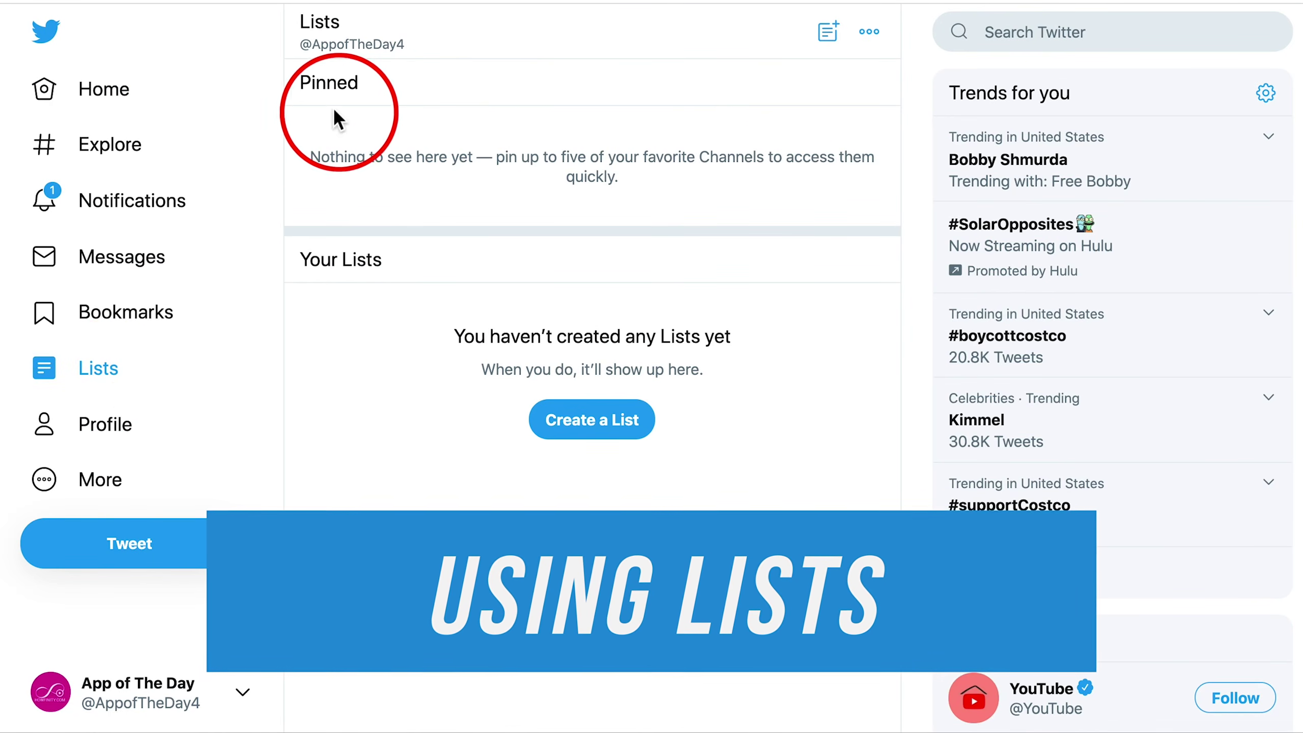
click(585, 420)
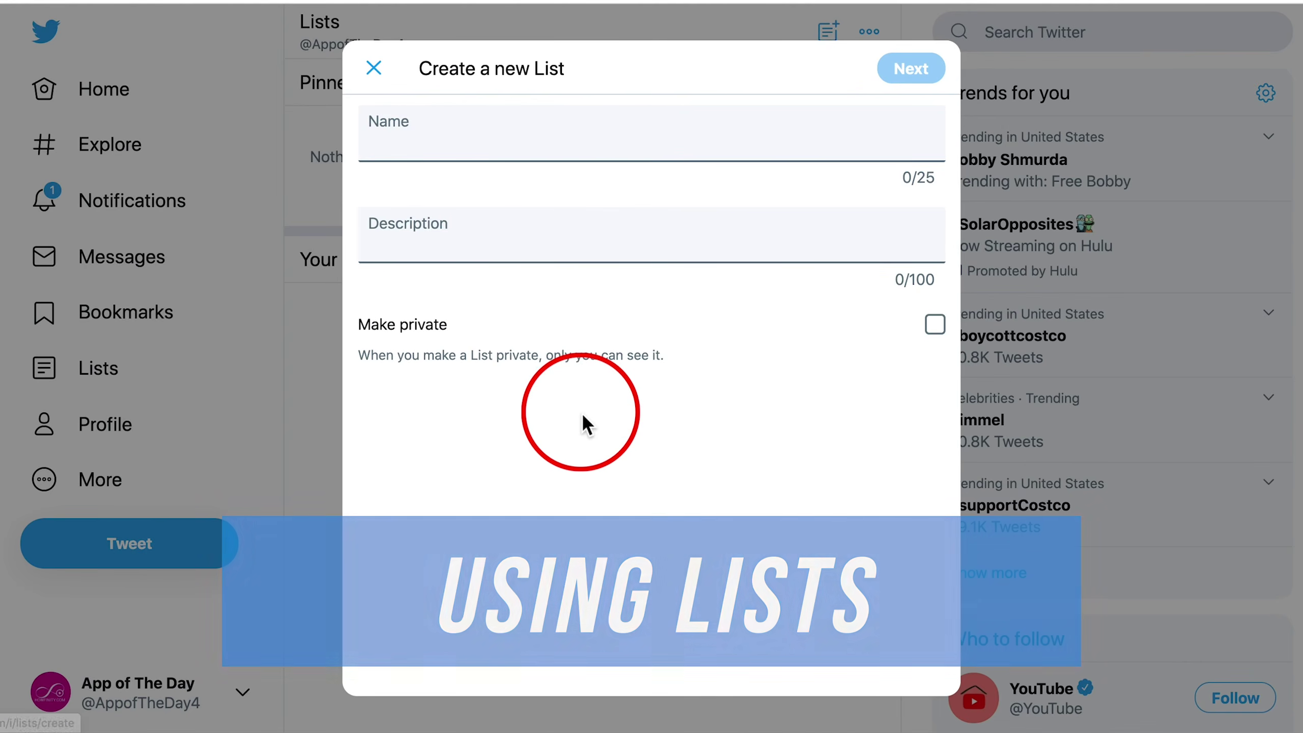
click(402, 144)
text(how to u)
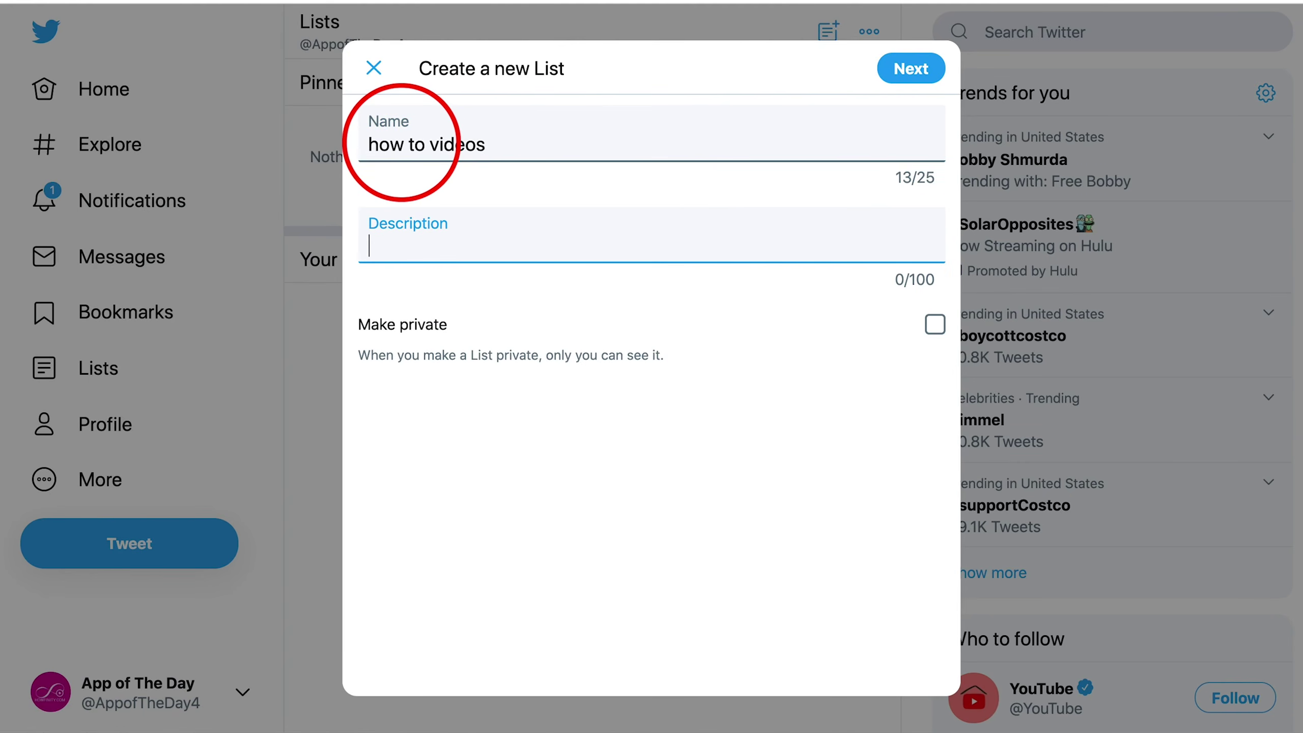
text(my own videos)
click(934, 325)
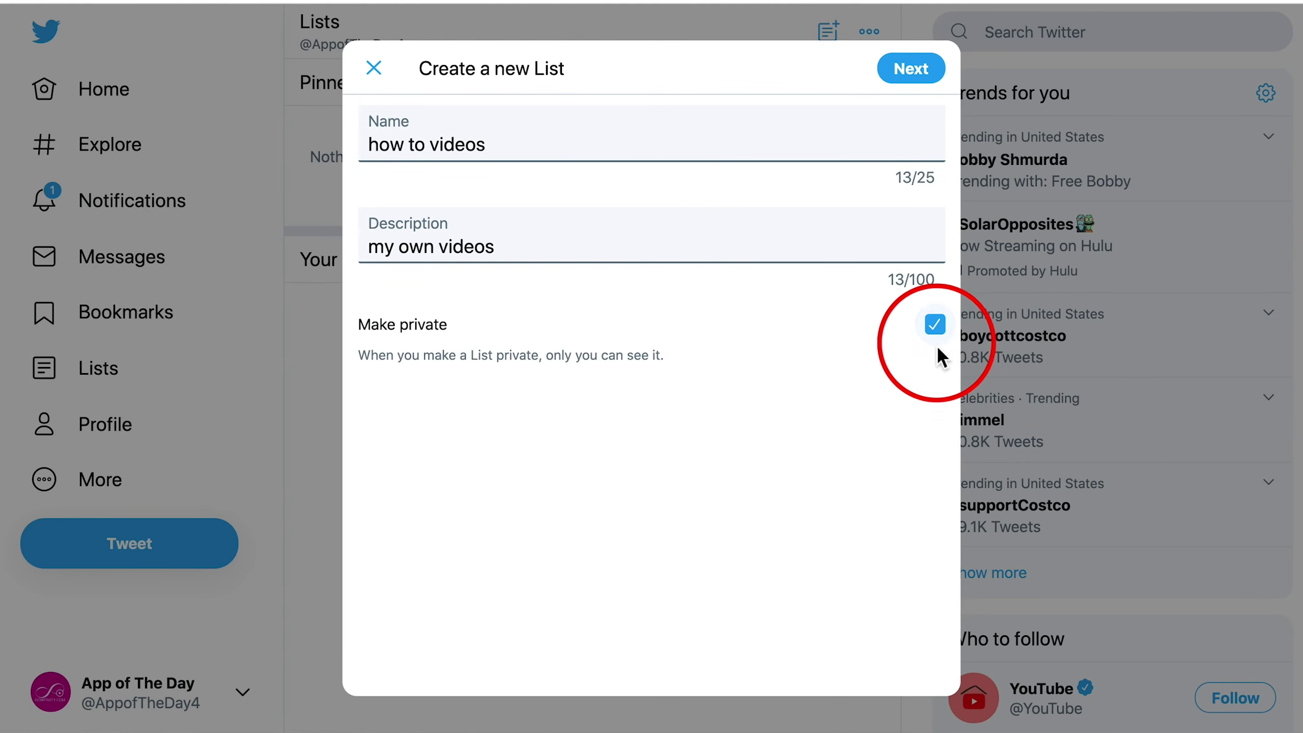
click(912, 68)
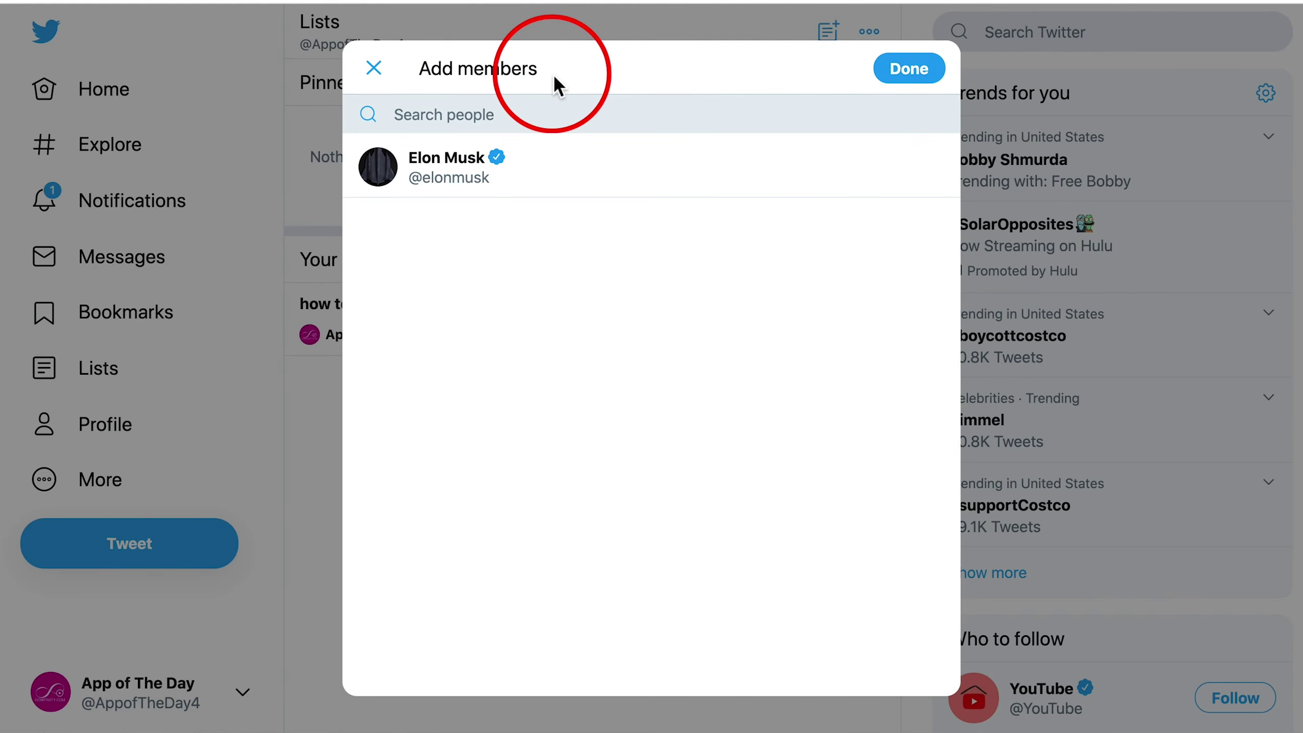
click(907, 82)
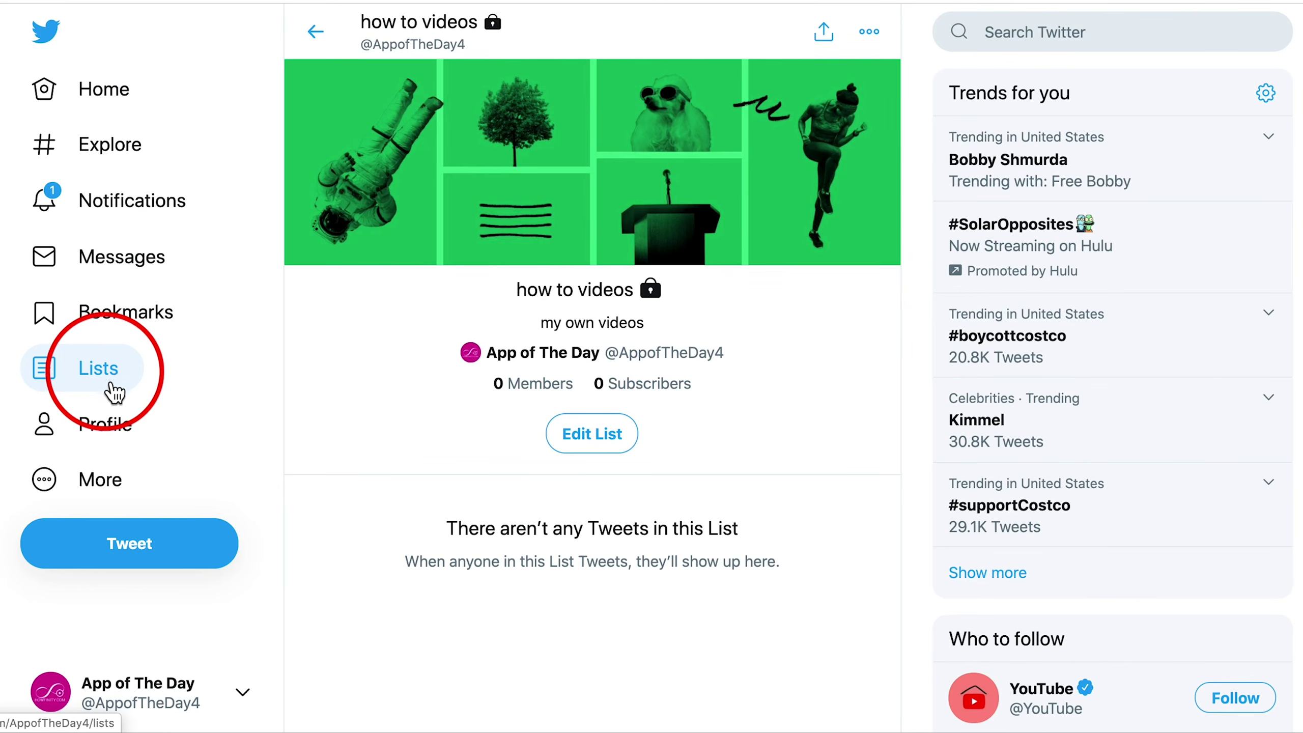
Step: View the profile and its additional account options, then examine the display customization settings and close them without changes
click(109, 426)
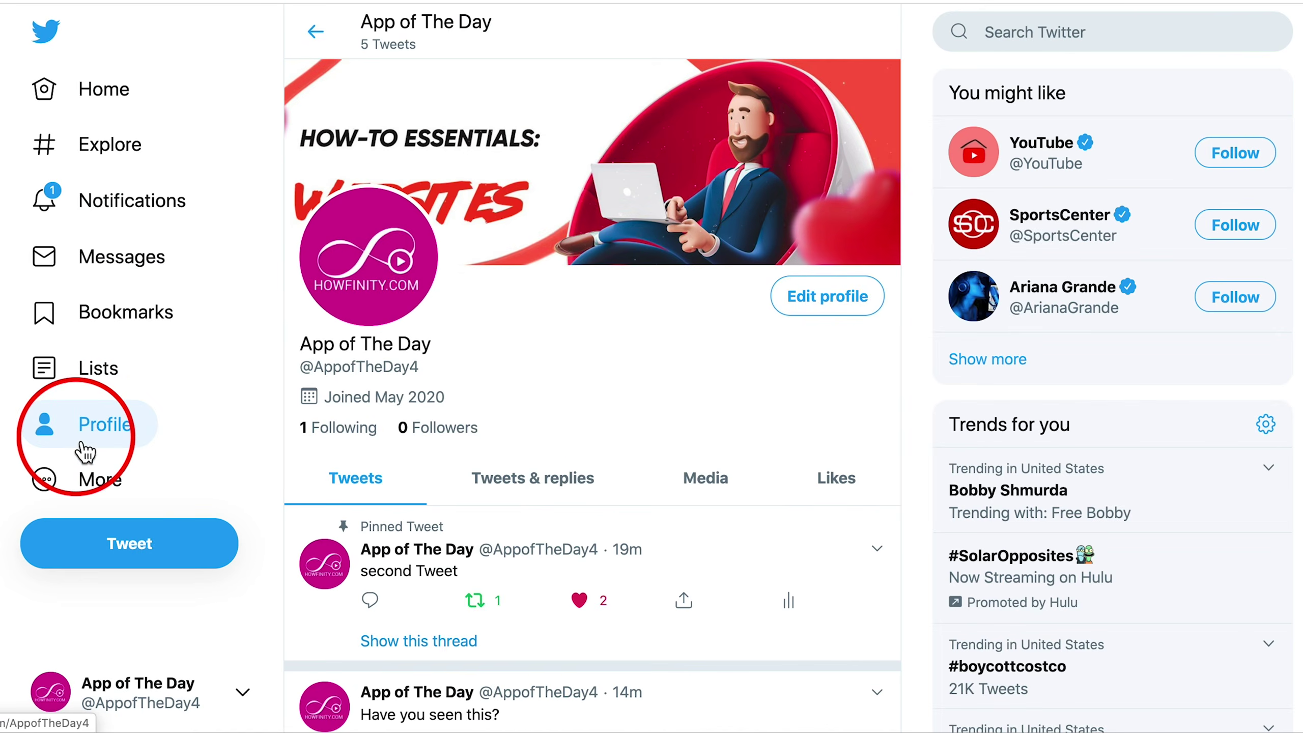
click(119, 480)
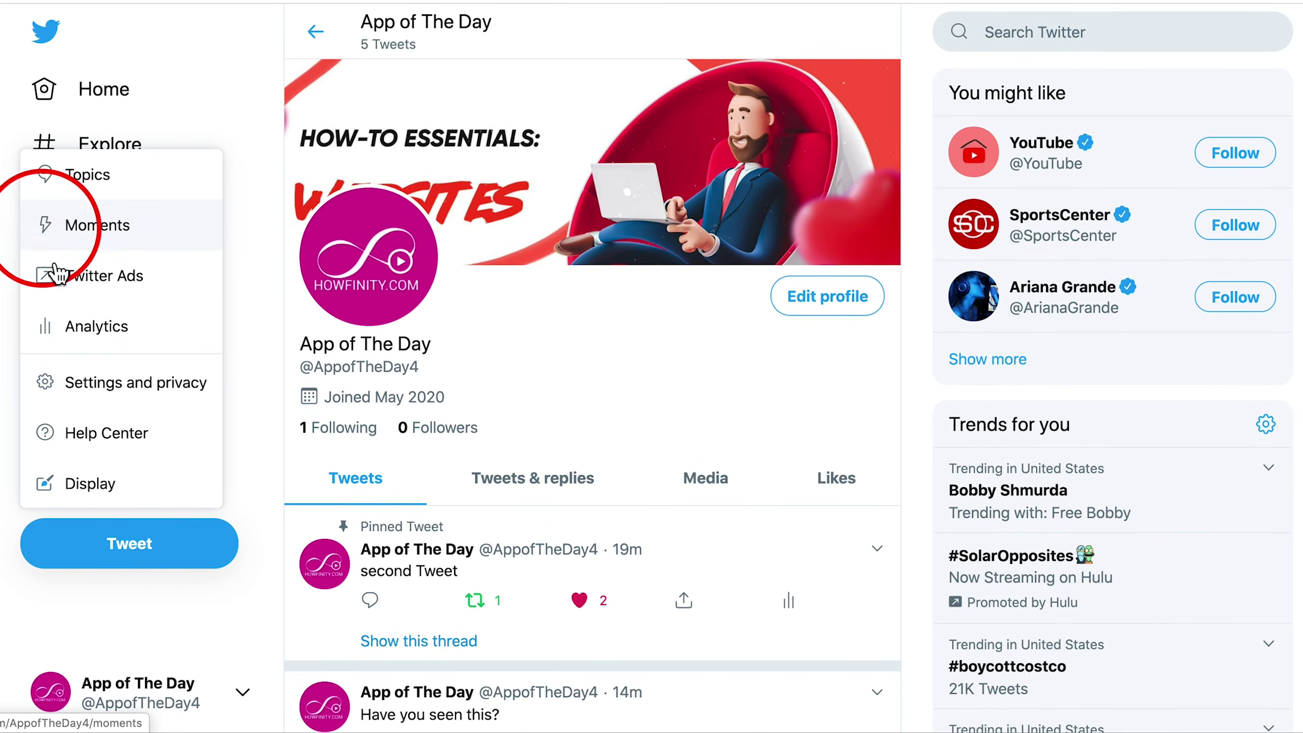
click(90, 484)
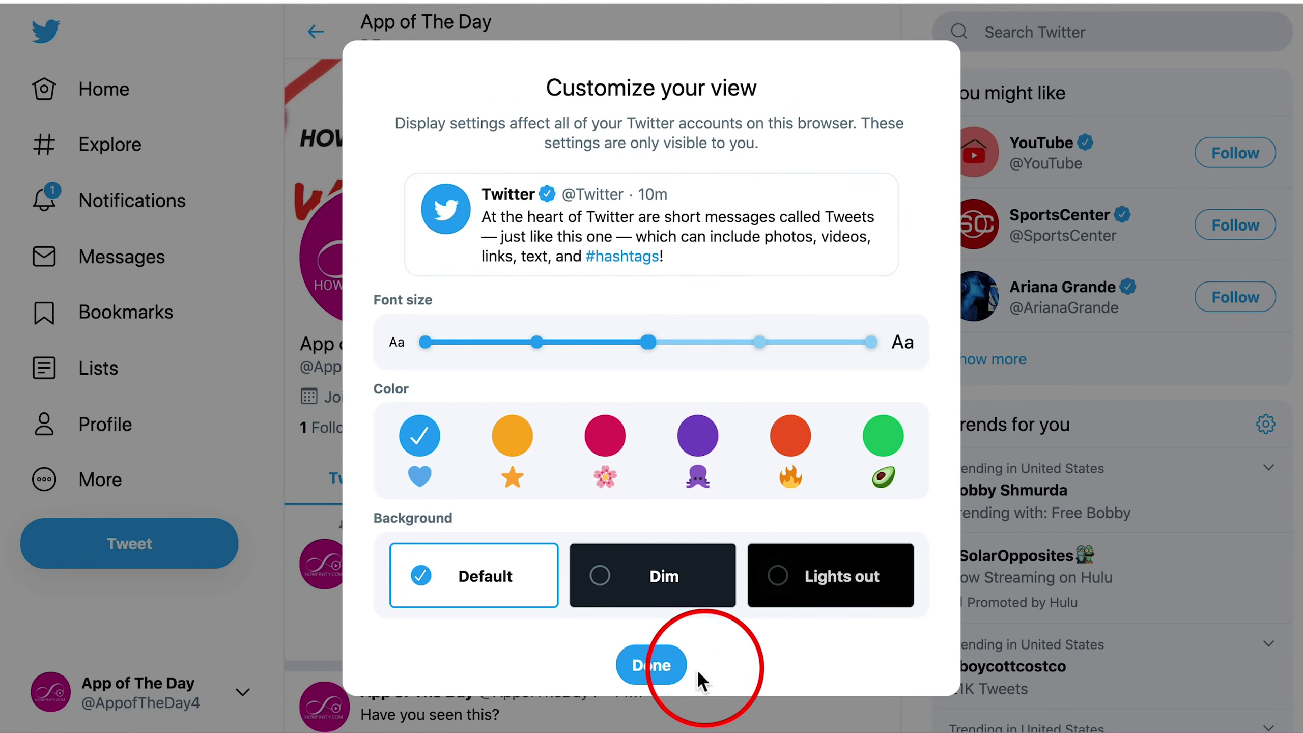
click(652, 665)
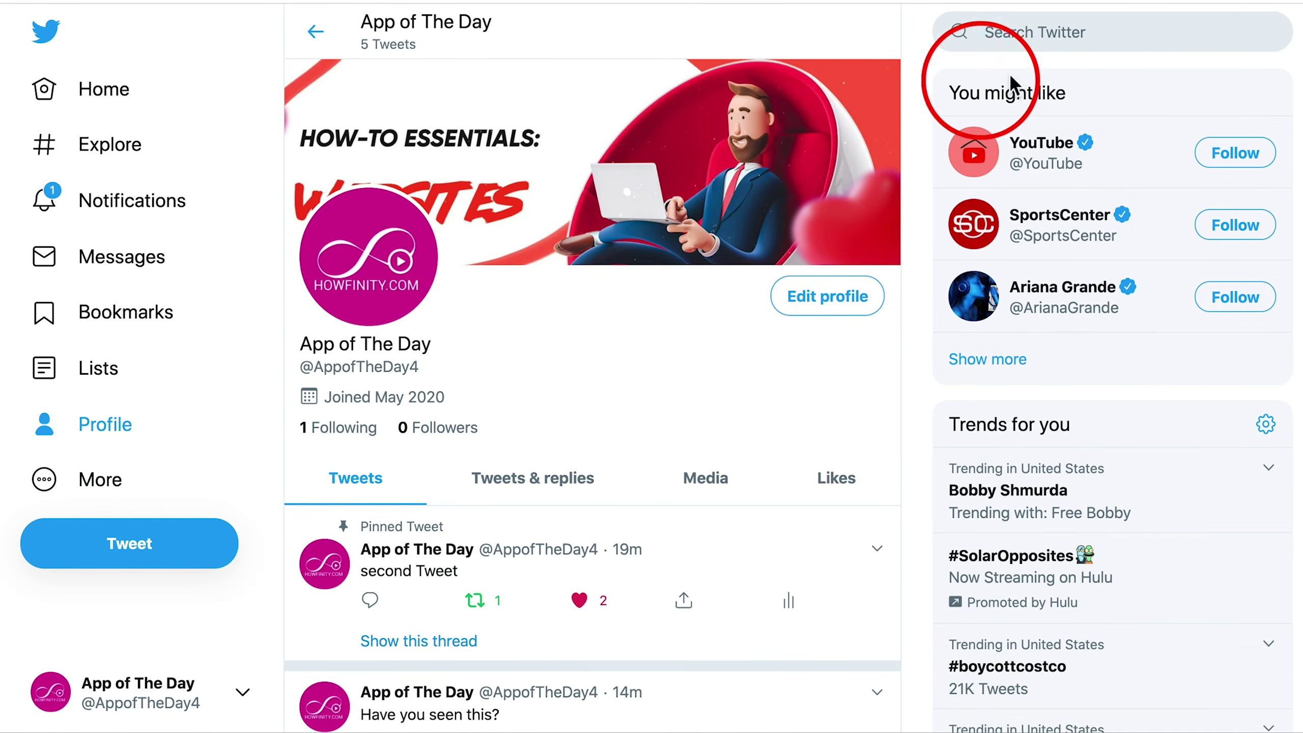
drag(947, 95, 1073, 96)
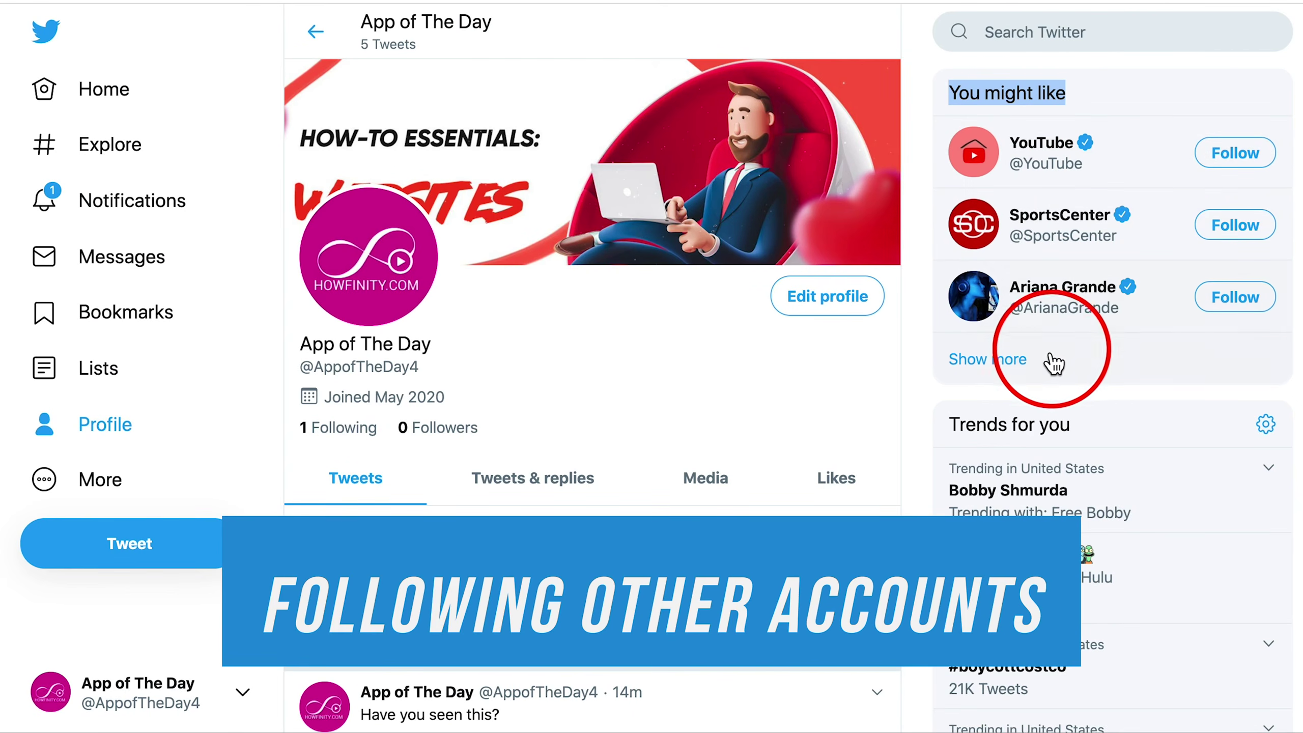
click(1245, 168)
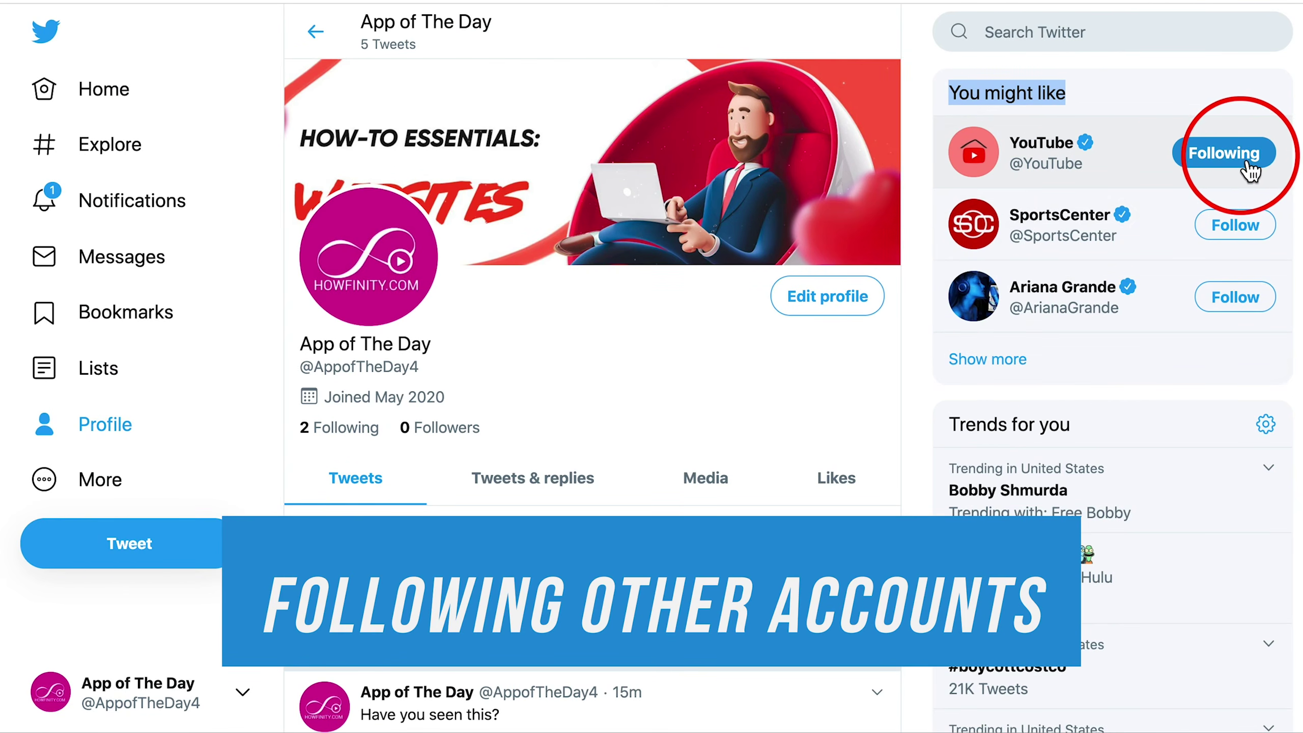
click(1021, 39)
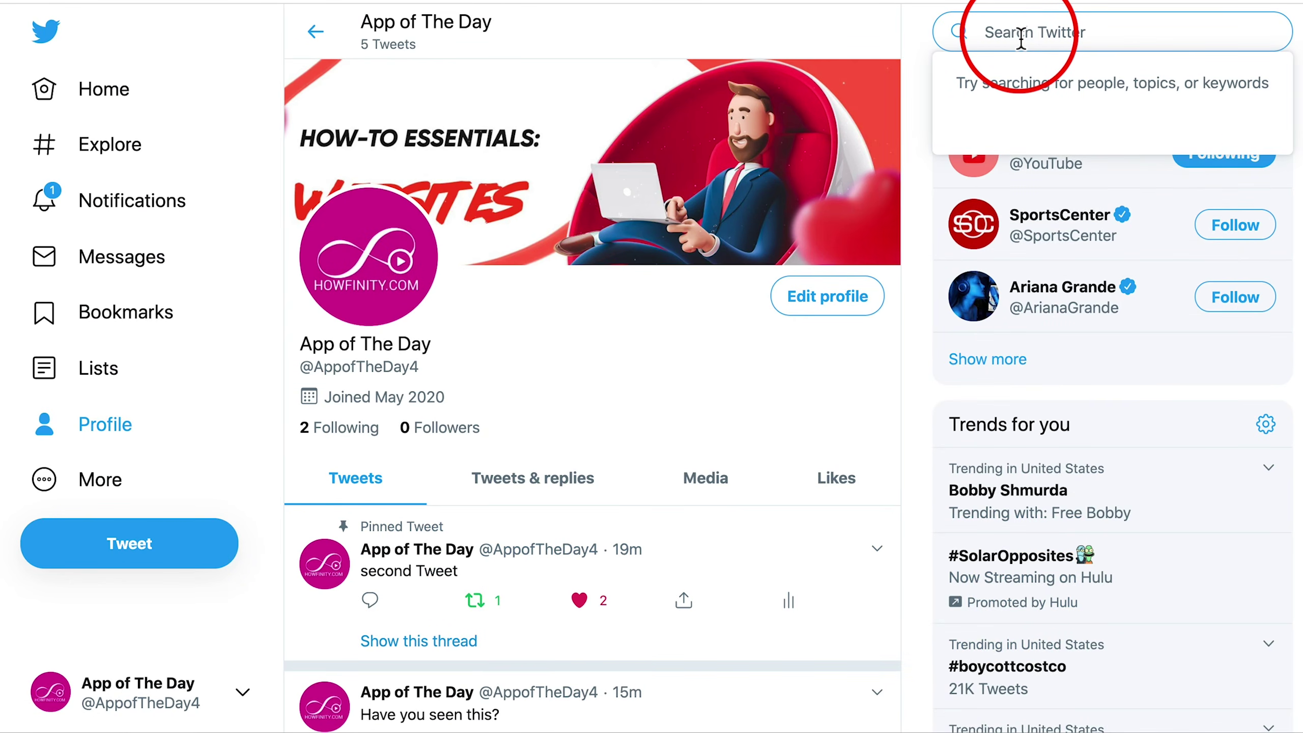
text(twitter)
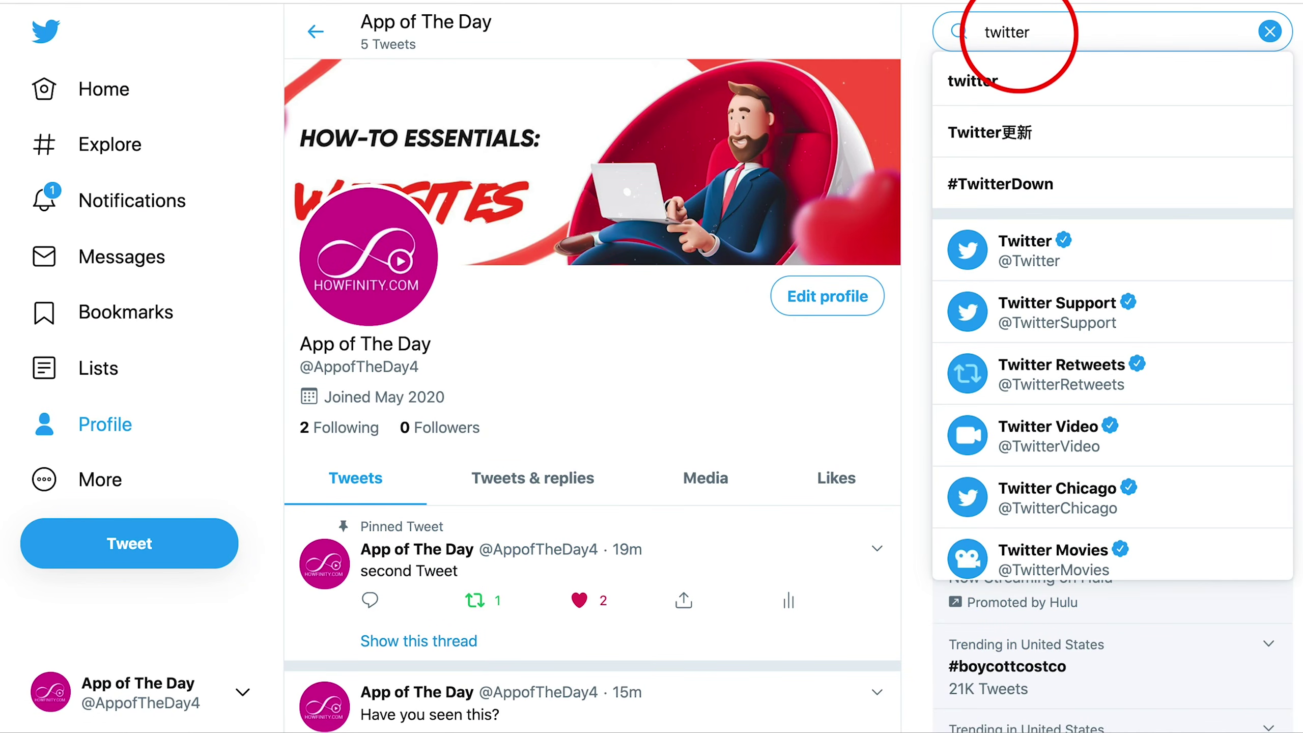
key(Return)
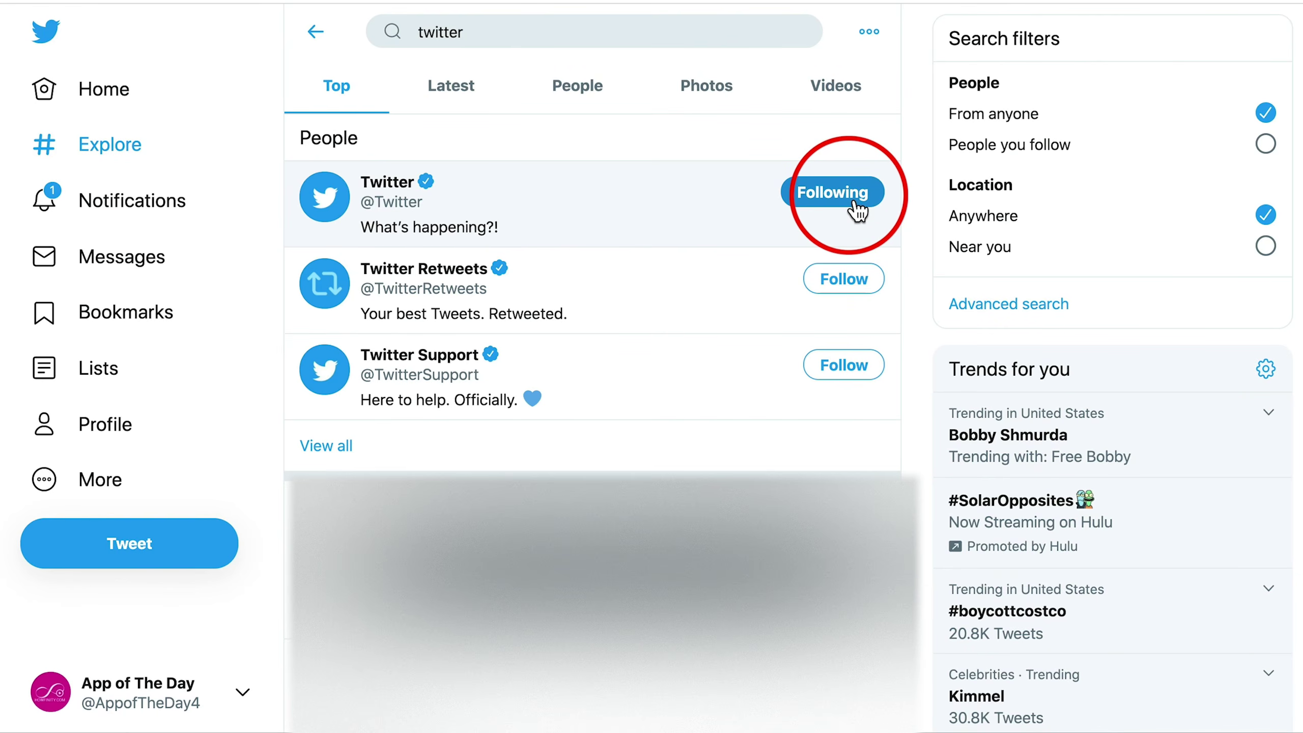
click(129, 105)
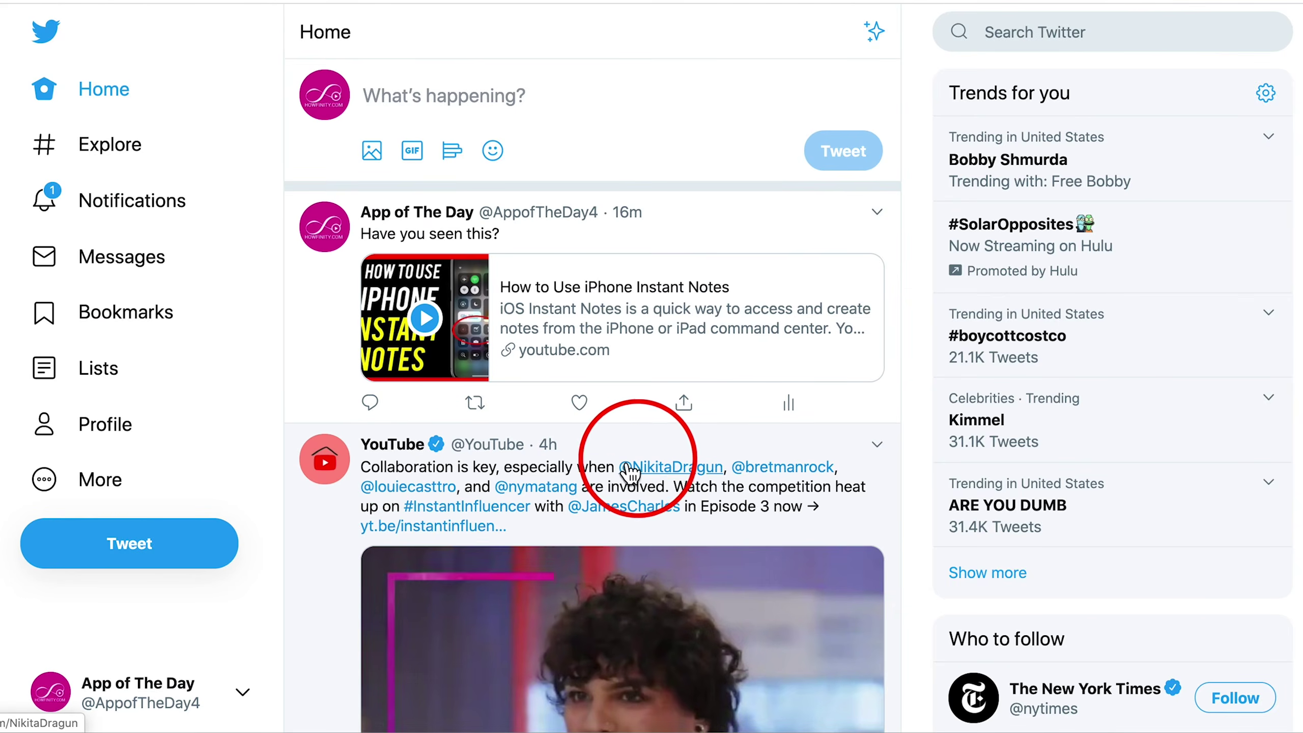
scroll(583, 479, down, 20)
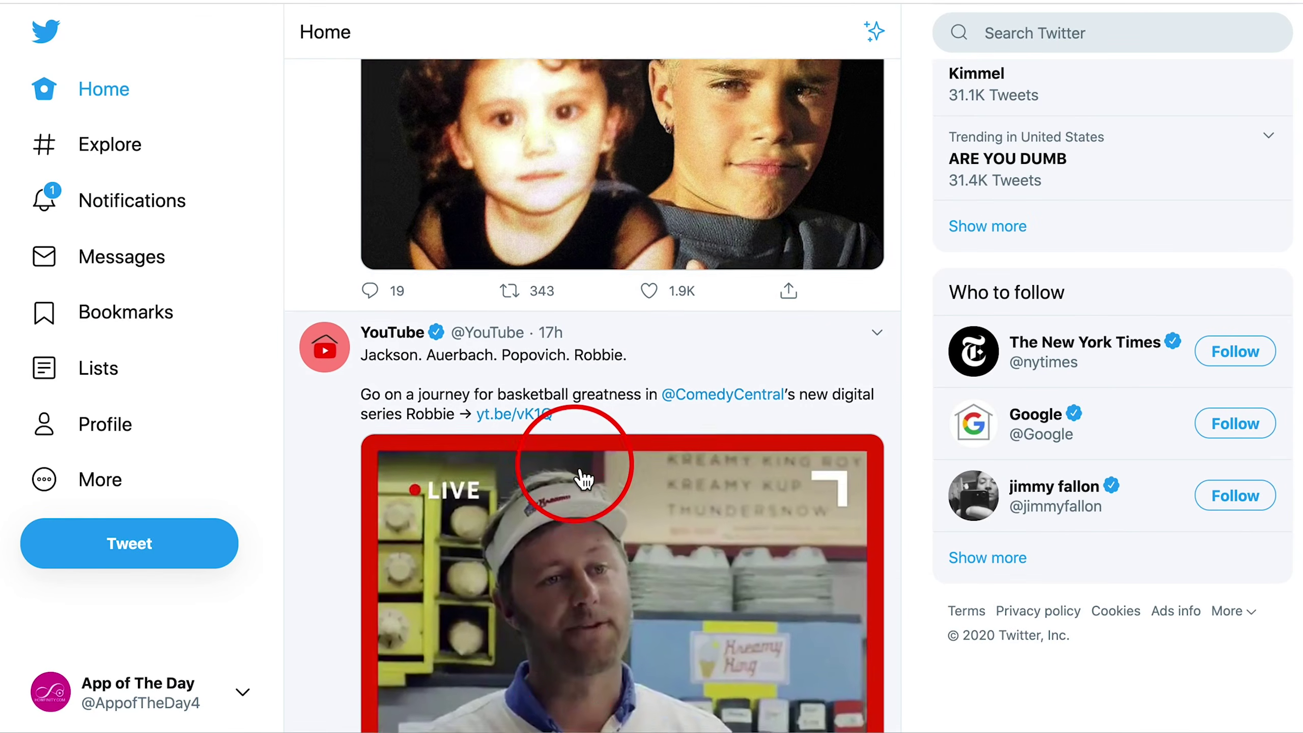
scroll(584, 480, up, 20)
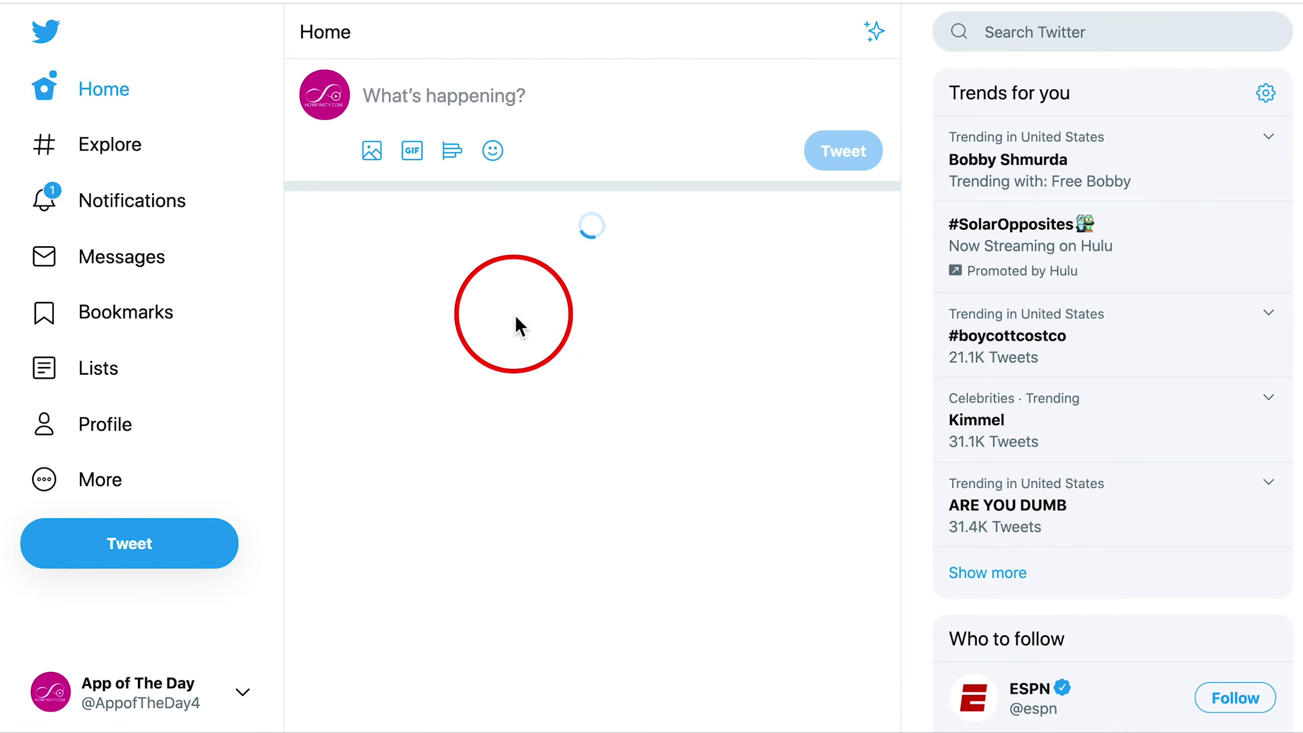
scroll(827, 327, down, 15)
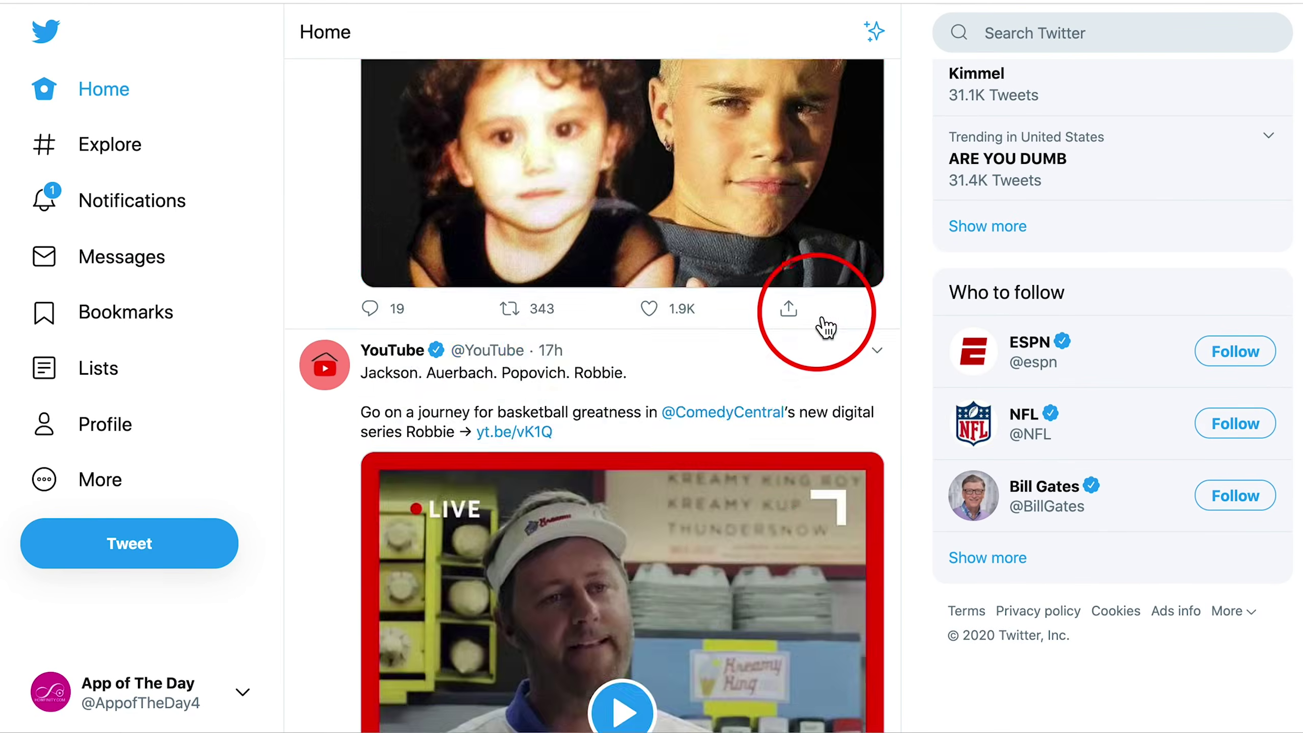
scroll(825, 326, down, 20)
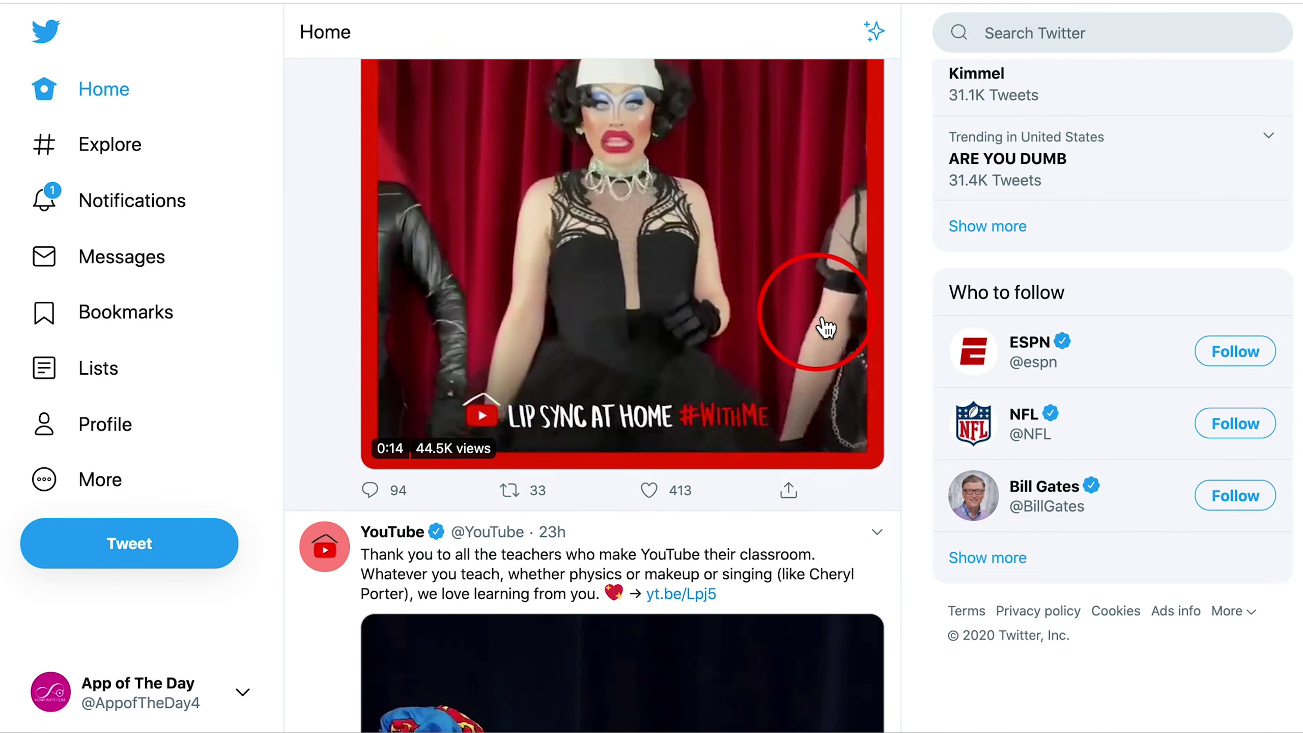
scroll(861, 333, down, 2)
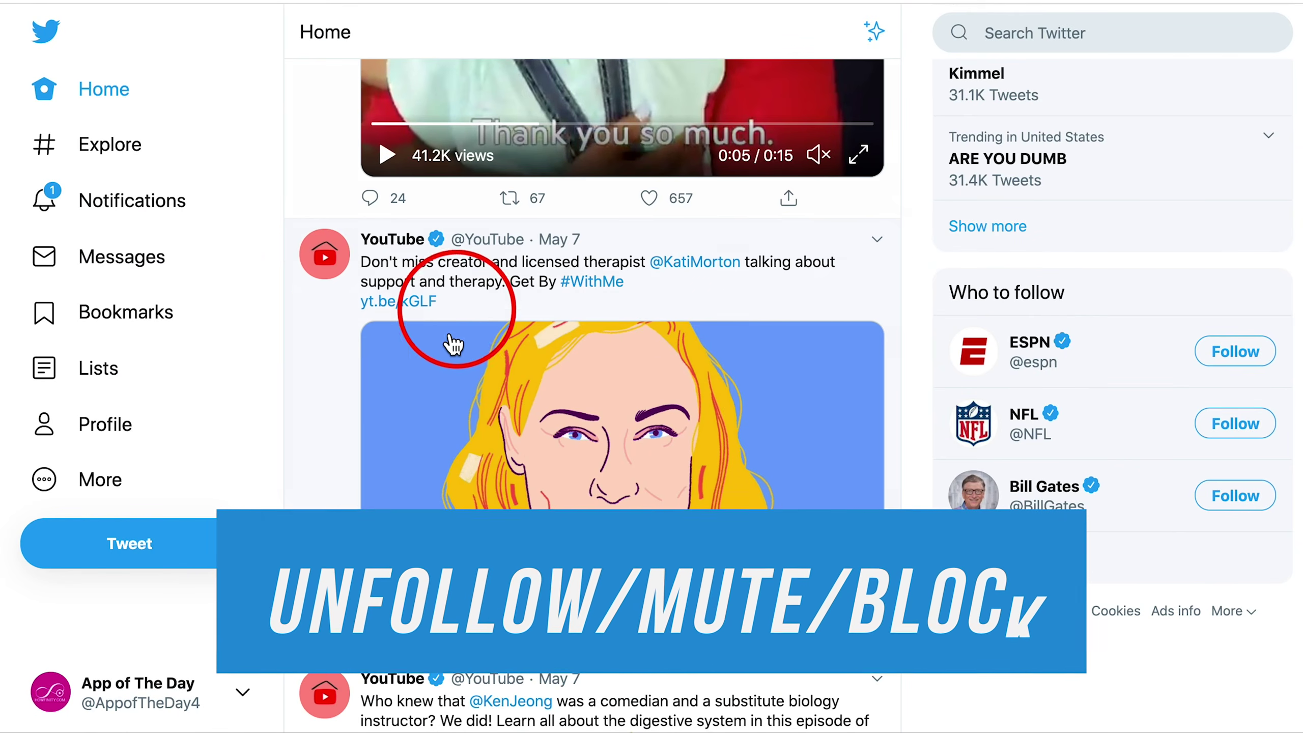
click(892, 249)
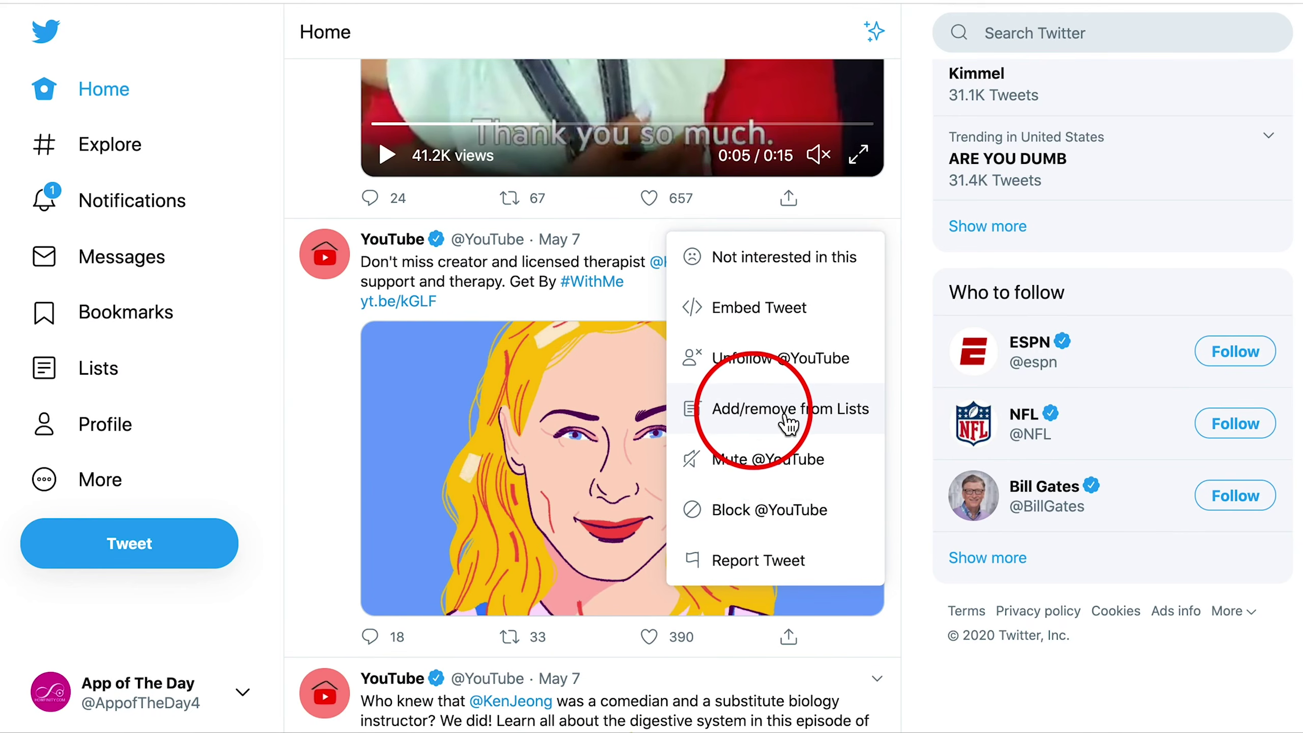
click(727, 413)
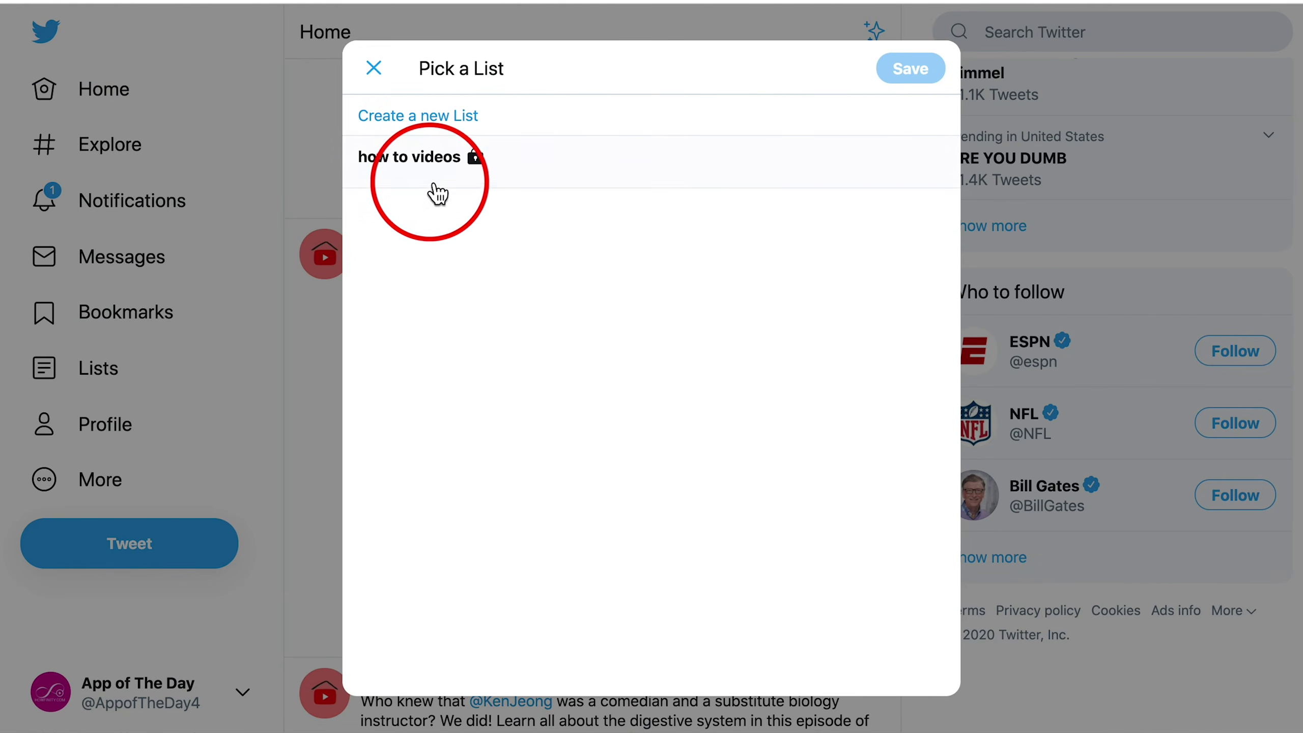
click(447, 172)
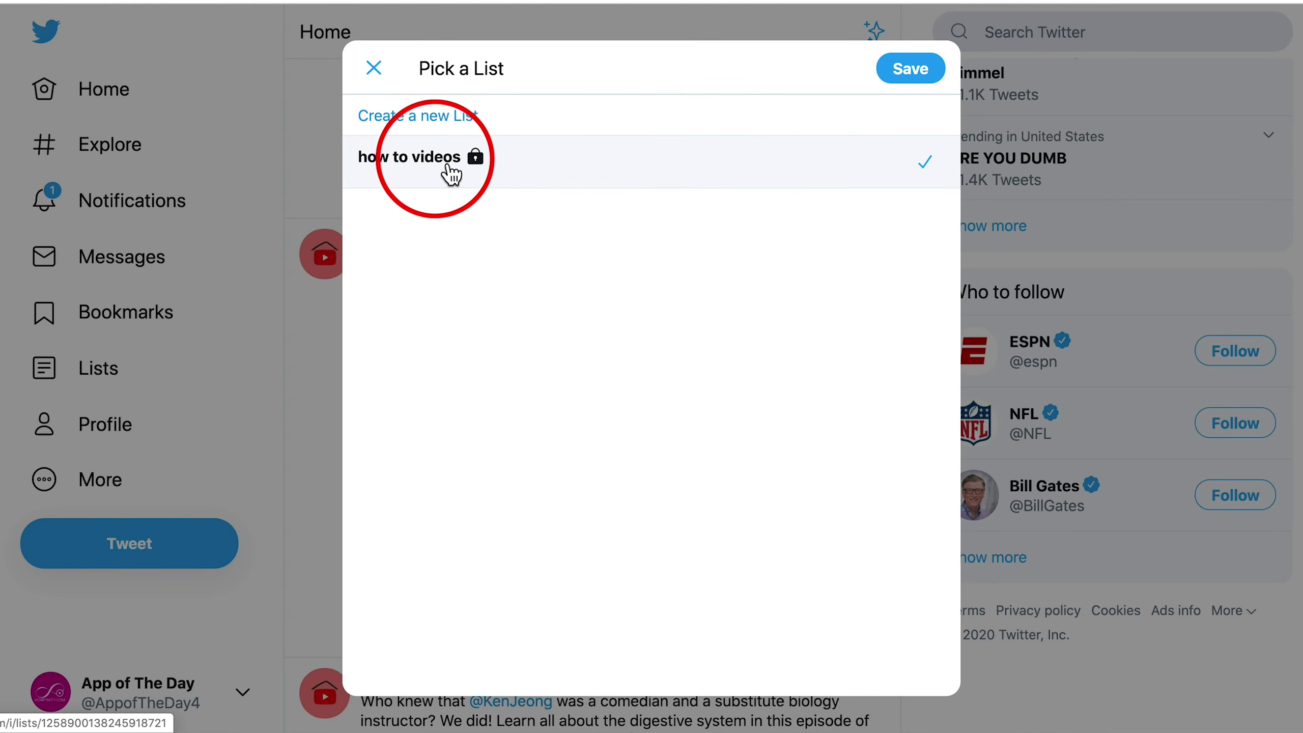
click(921, 74)
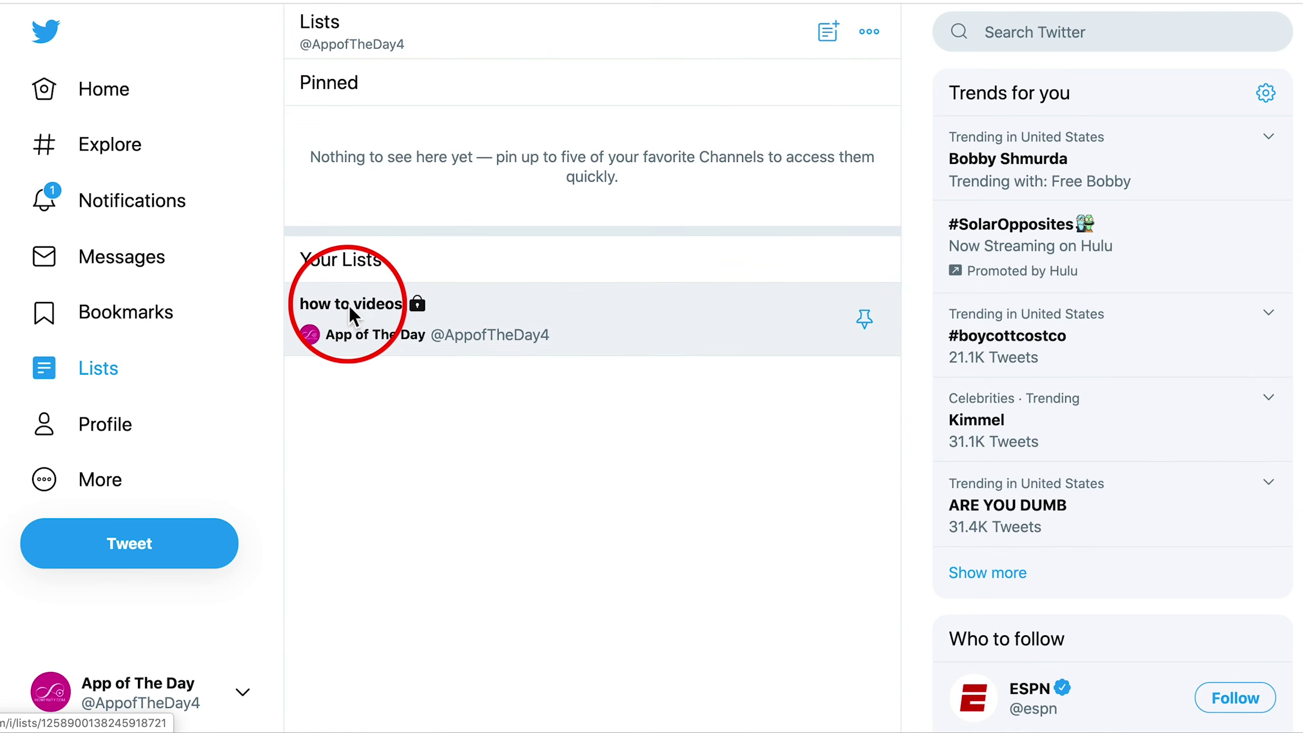
Step: Open the "how to videos" List and examine its tweets and member details
click(348, 303)
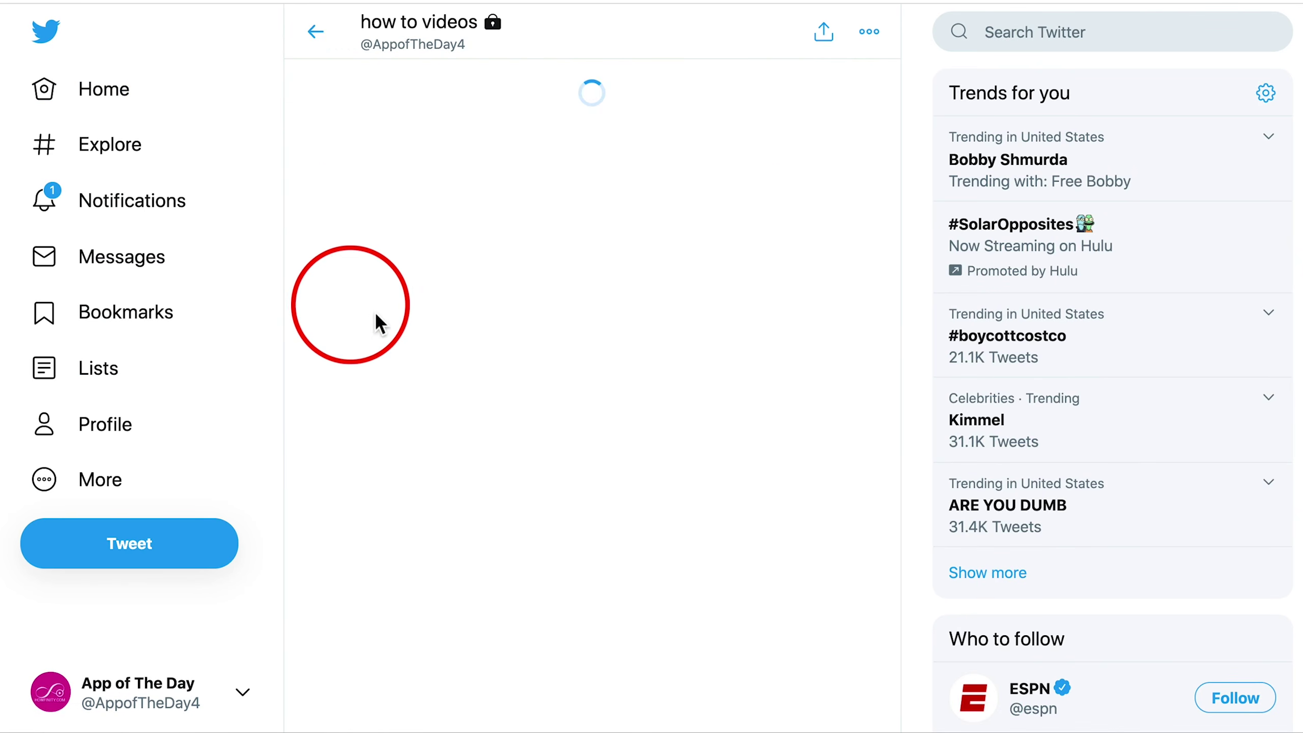
scroll(669, 399, down, 10)
scroll(667, 399, down, 5)
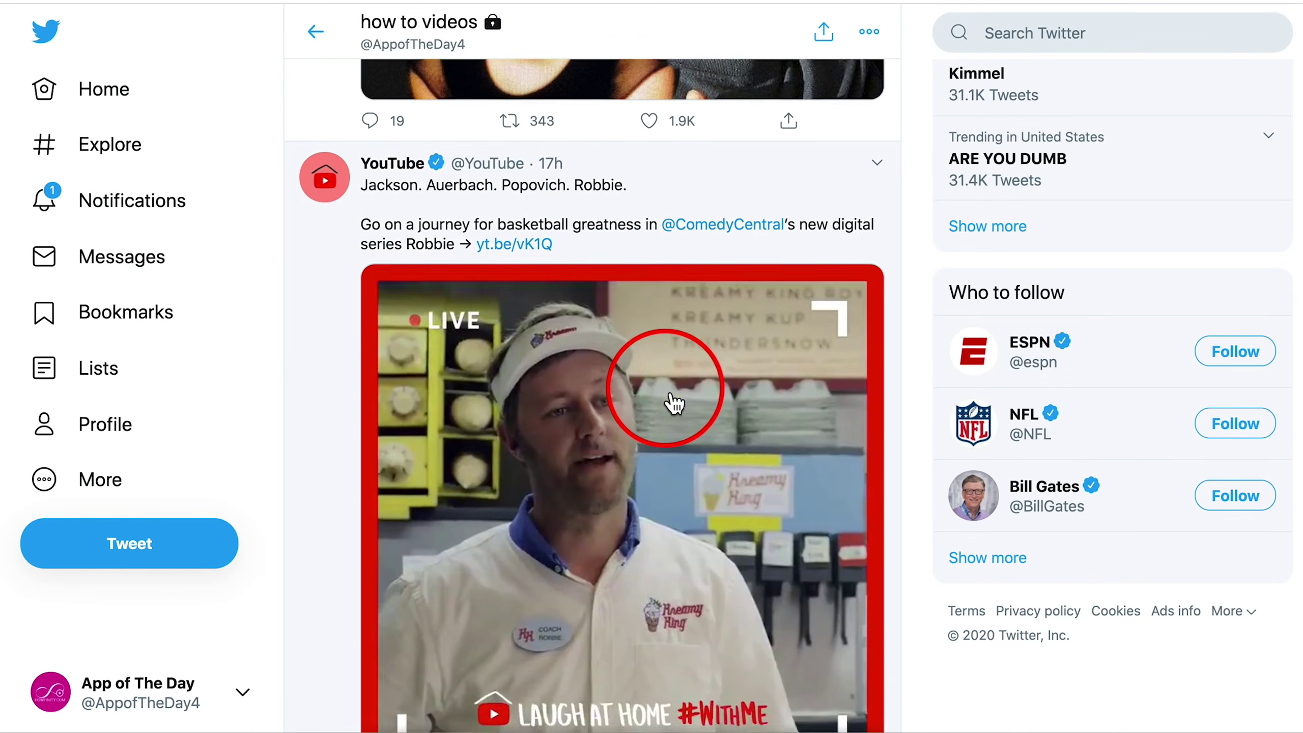
scroll(637, 402, up, 15)
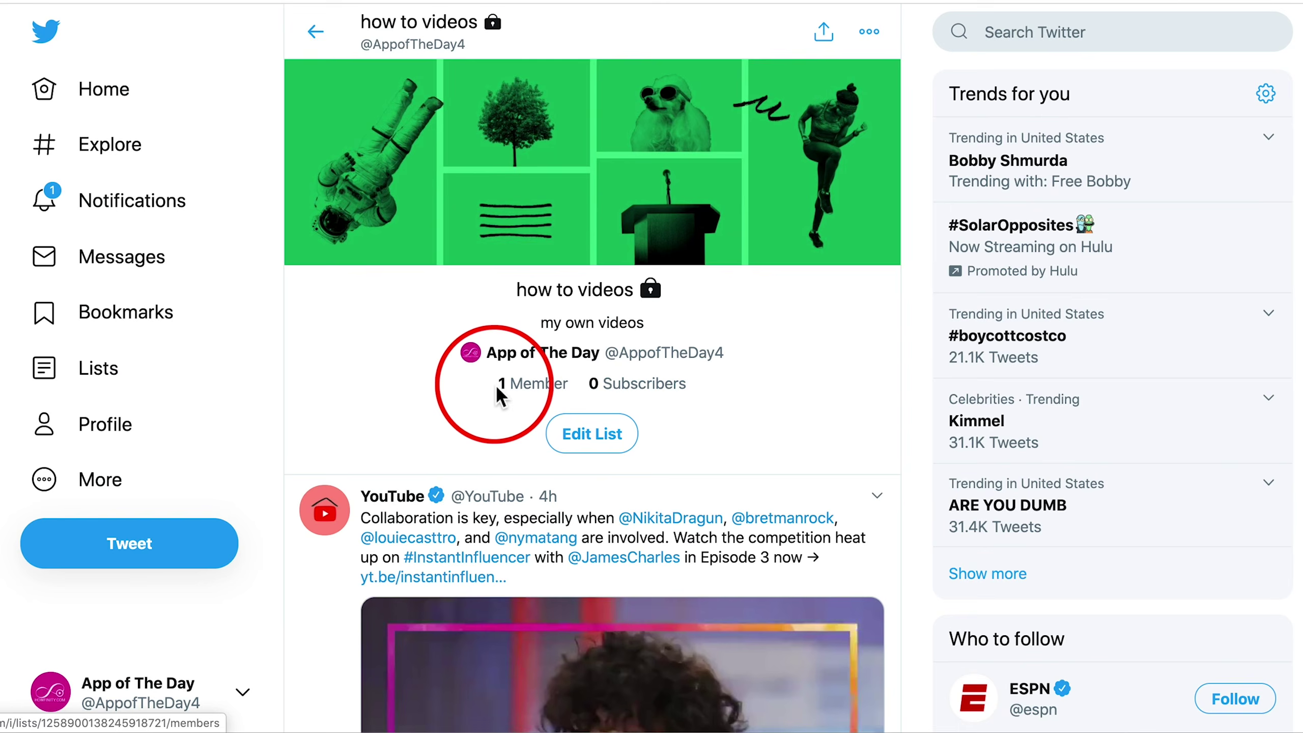
click(112, 118)
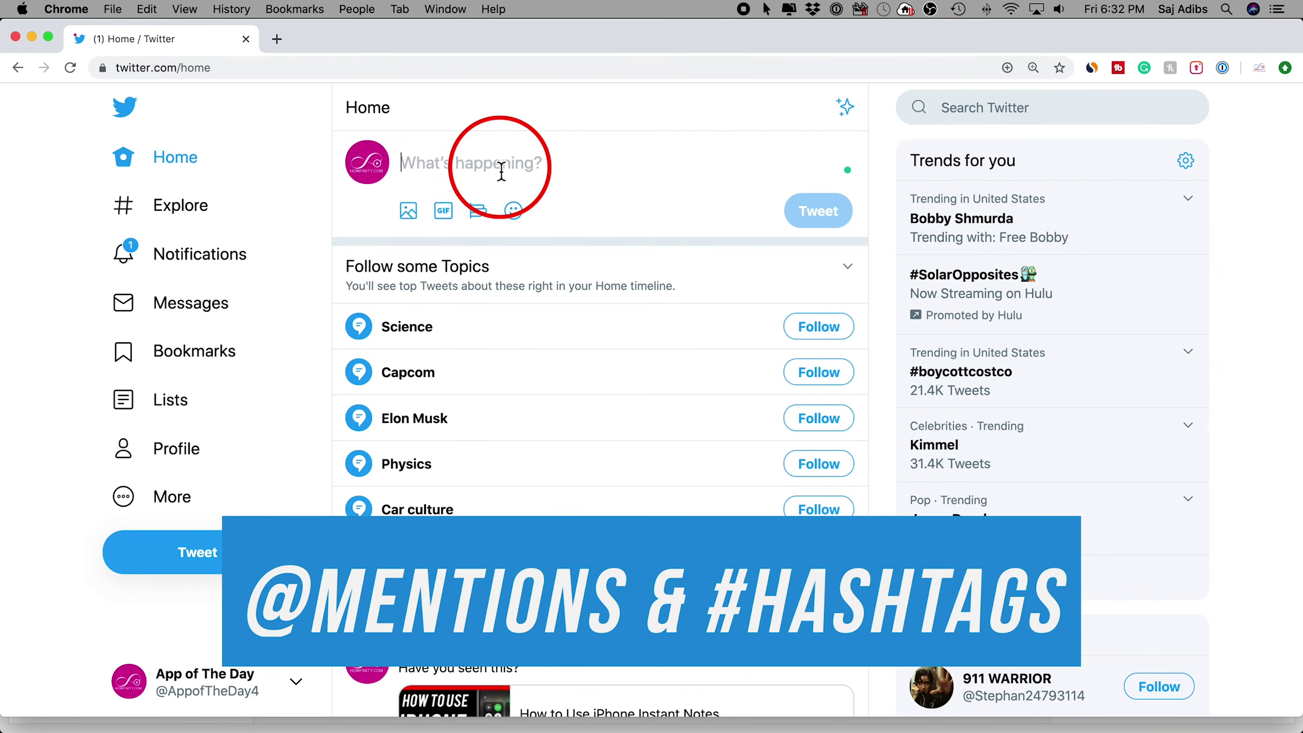
click(415, 168)
text(@)
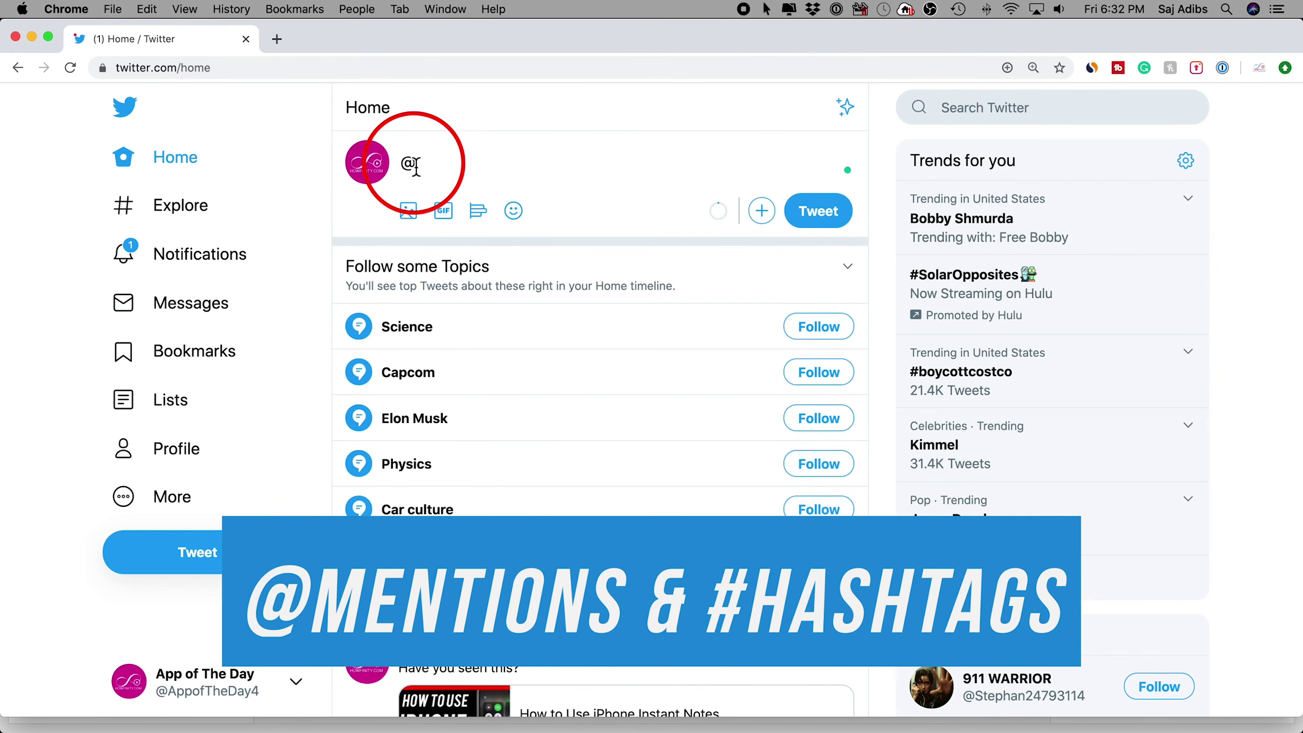
text(how)
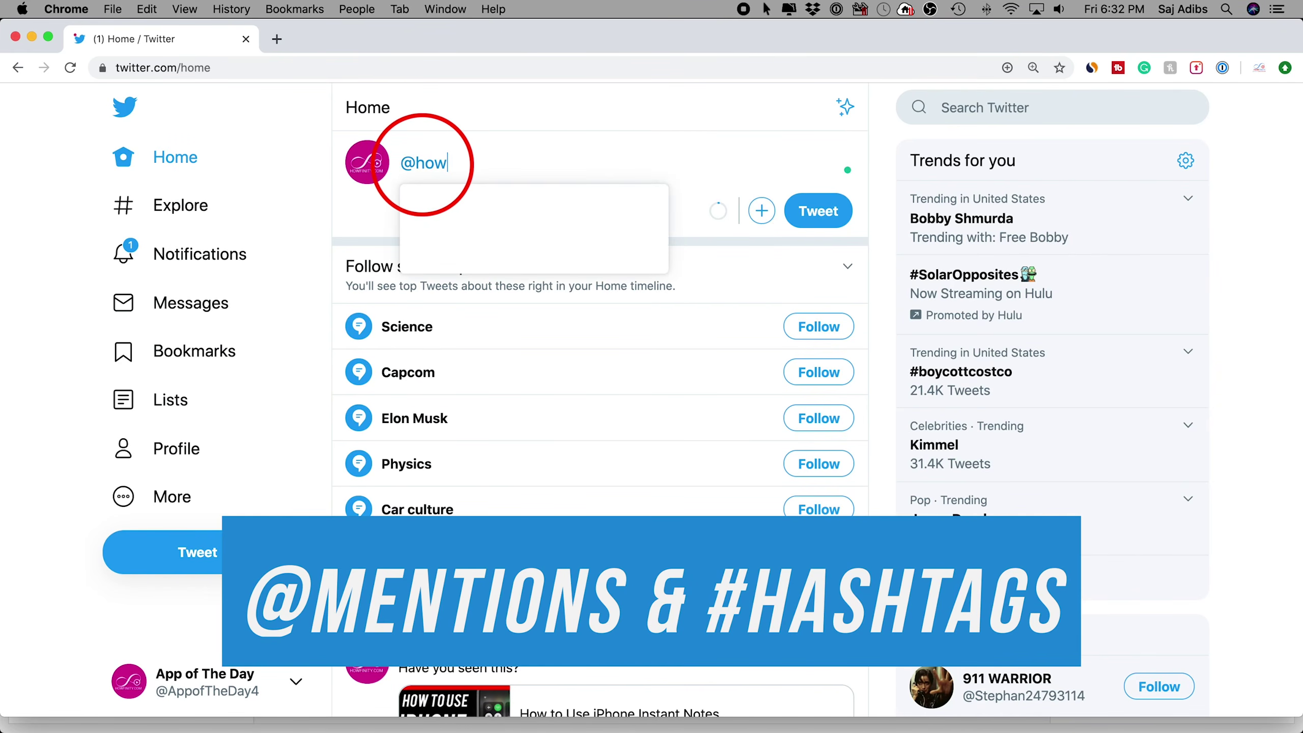
text(finity)
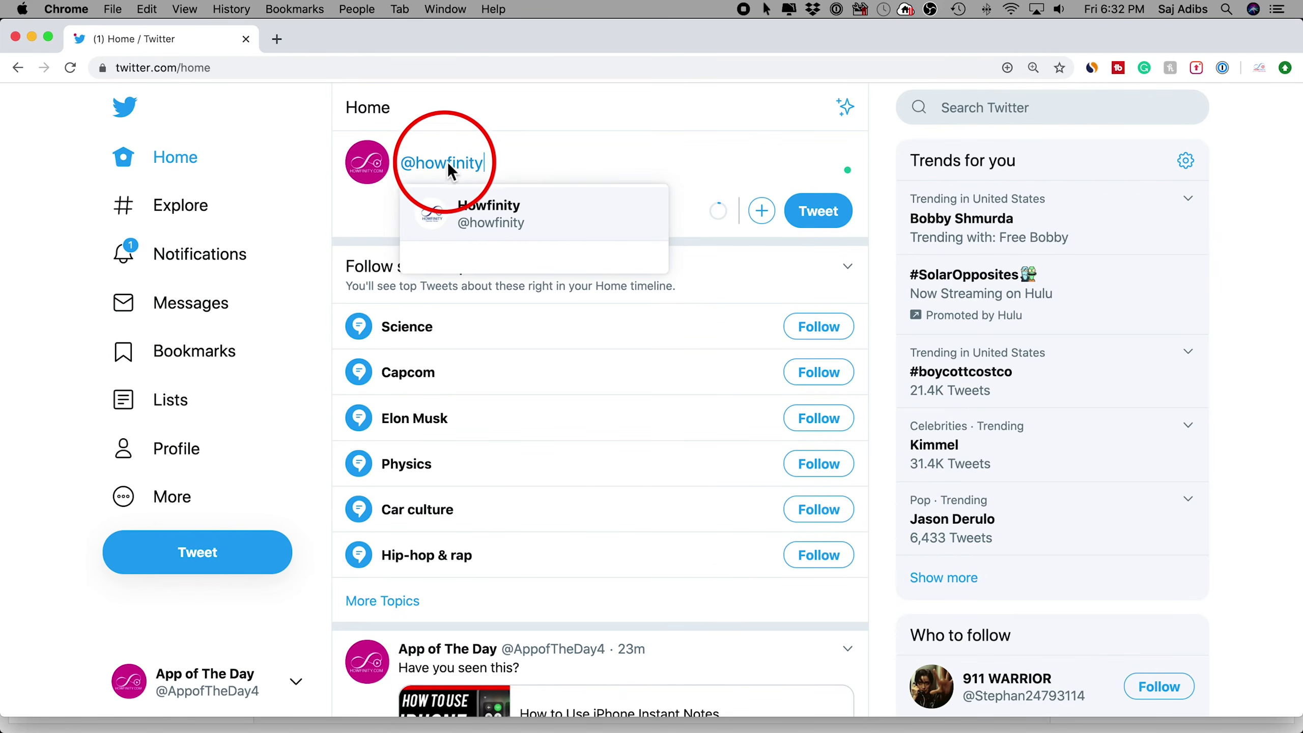
click(497, 224)
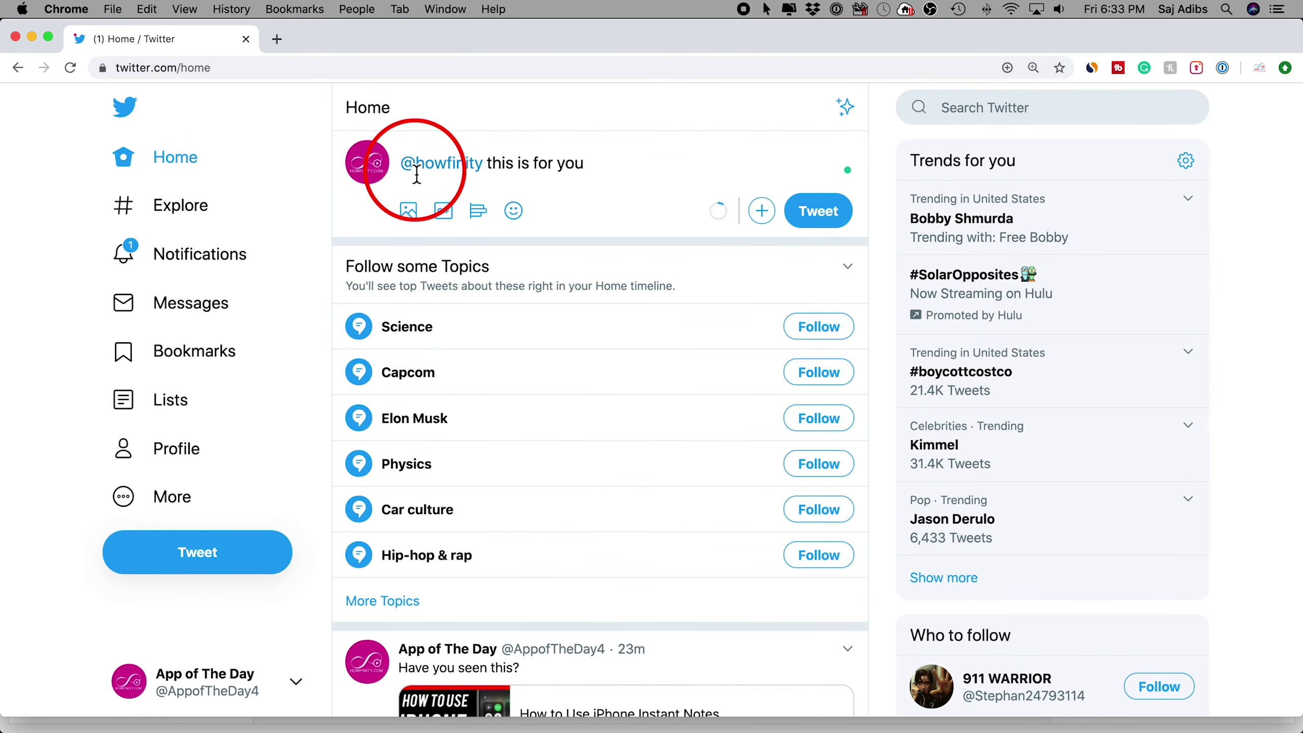
key(super+Return)
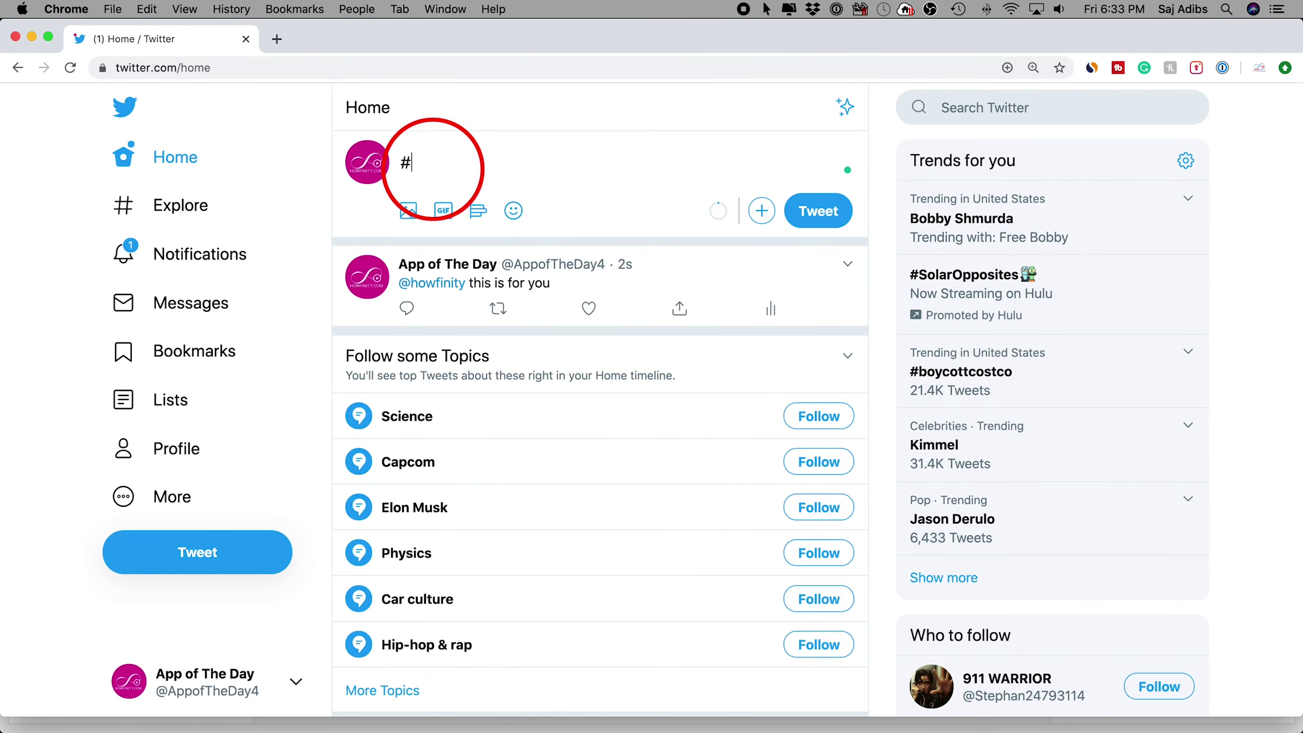
Step: Post a tweet containing the suggested hashtag #Science
text(#science)
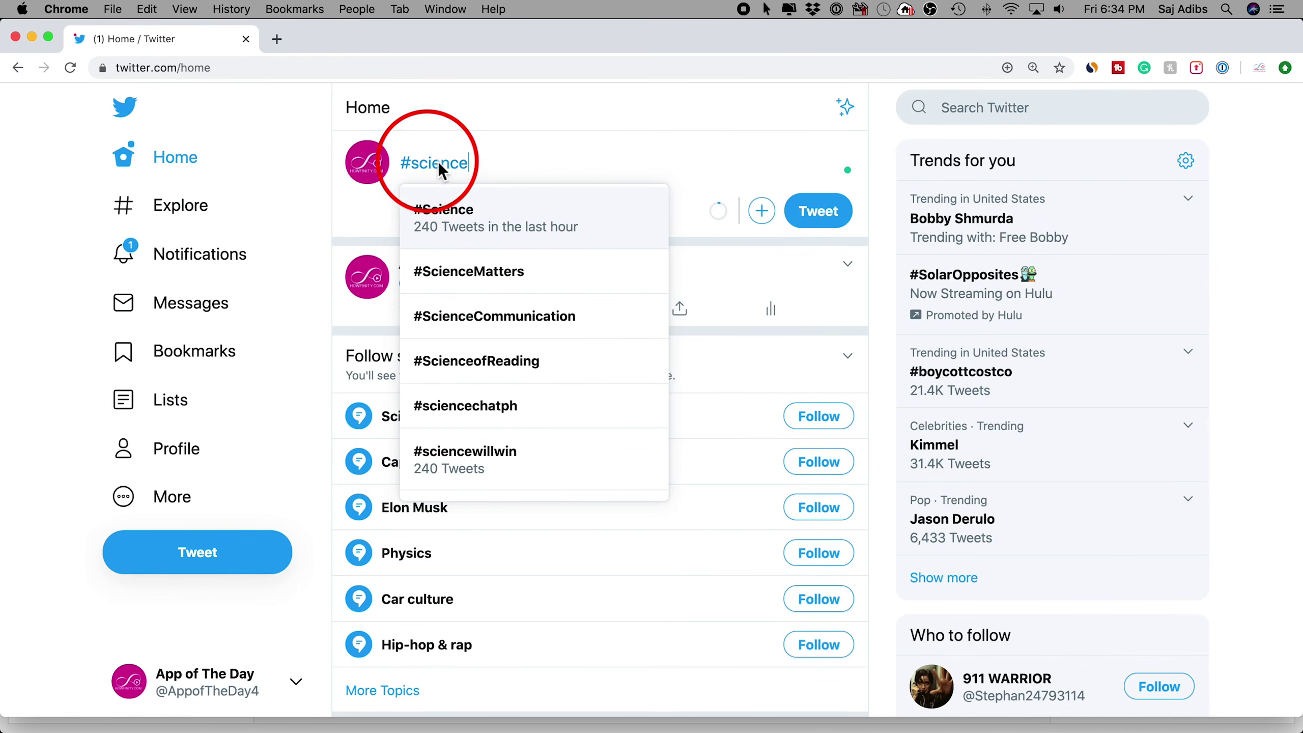
click(463, 235)
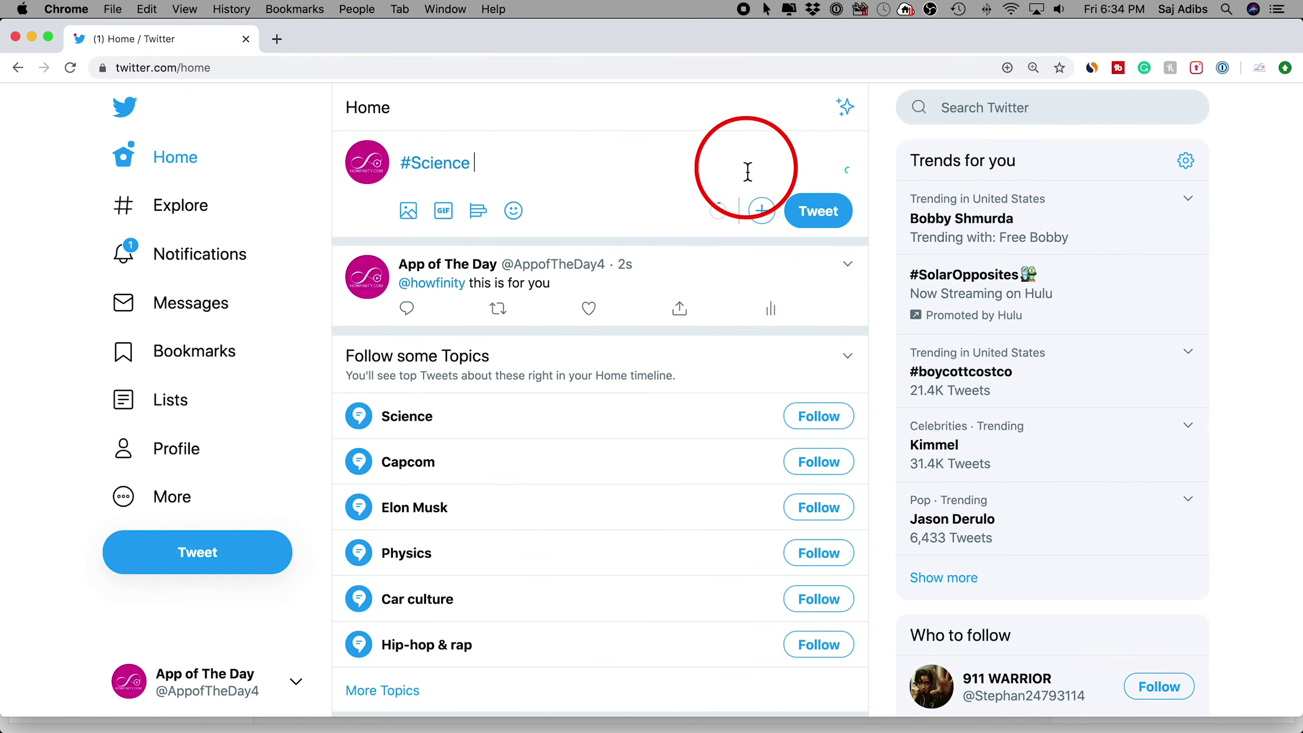
click(810, 205)
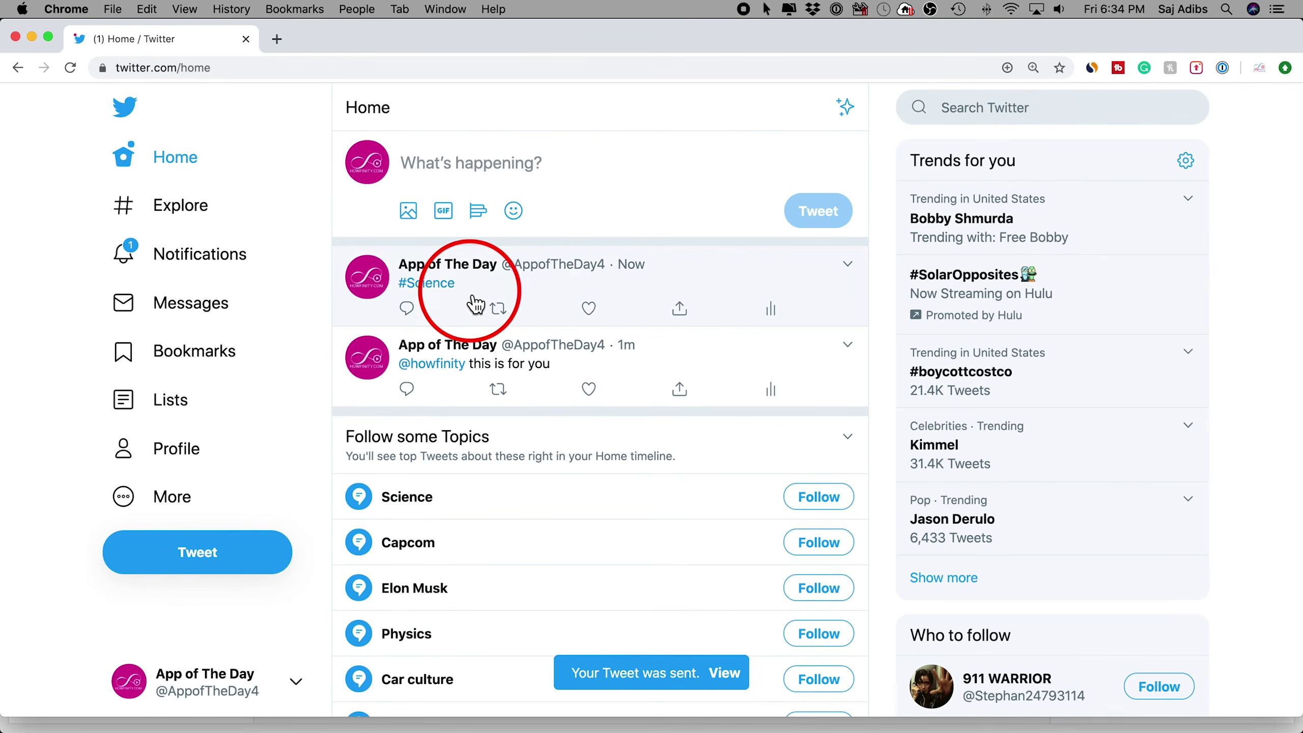
Step: View the results for the posted #Science hashtag, return to Home, and search Twitter for "#science"
click(440, 293)
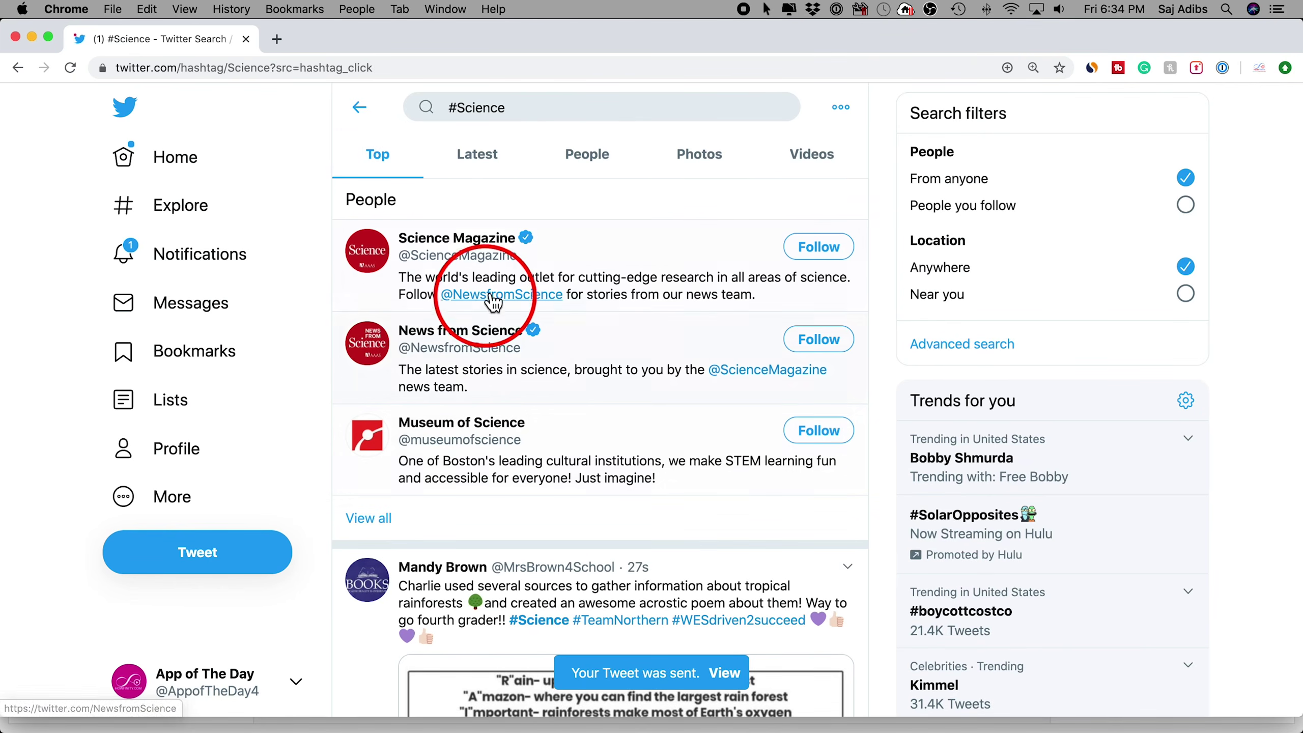
click(359, 107)
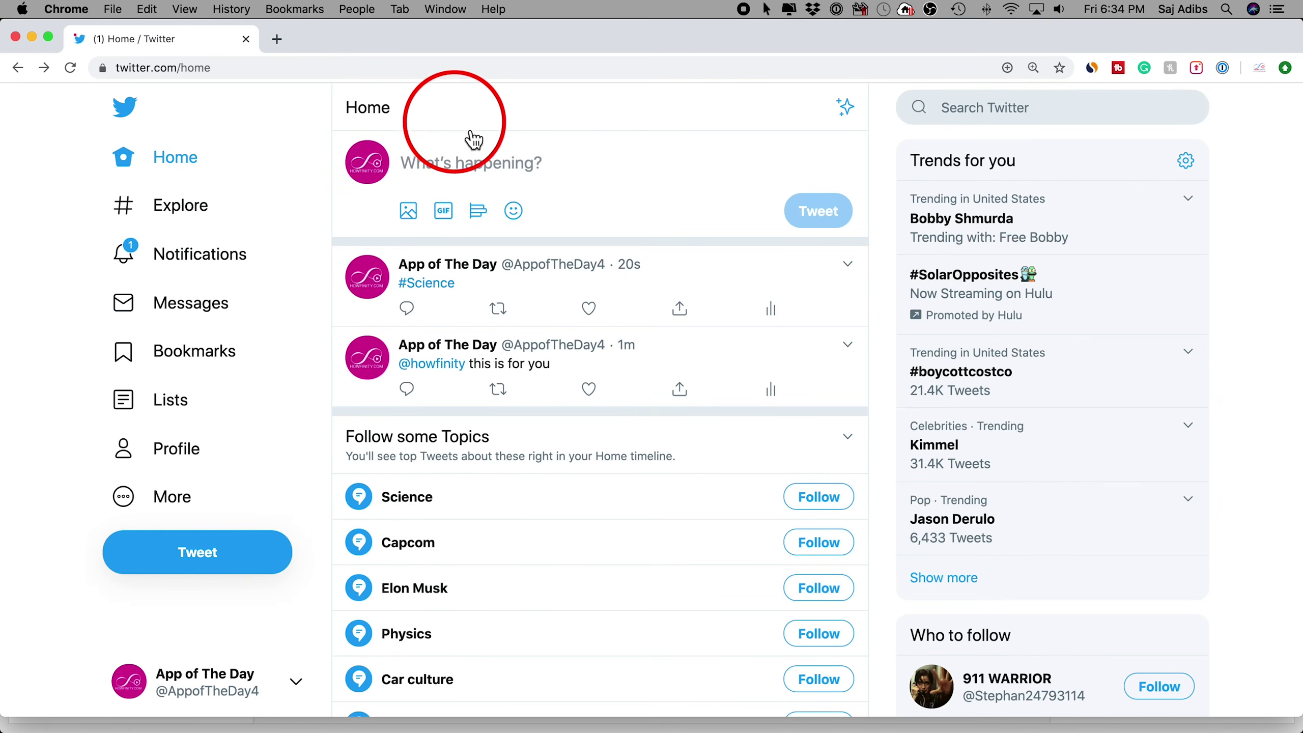
click(1008, 115)
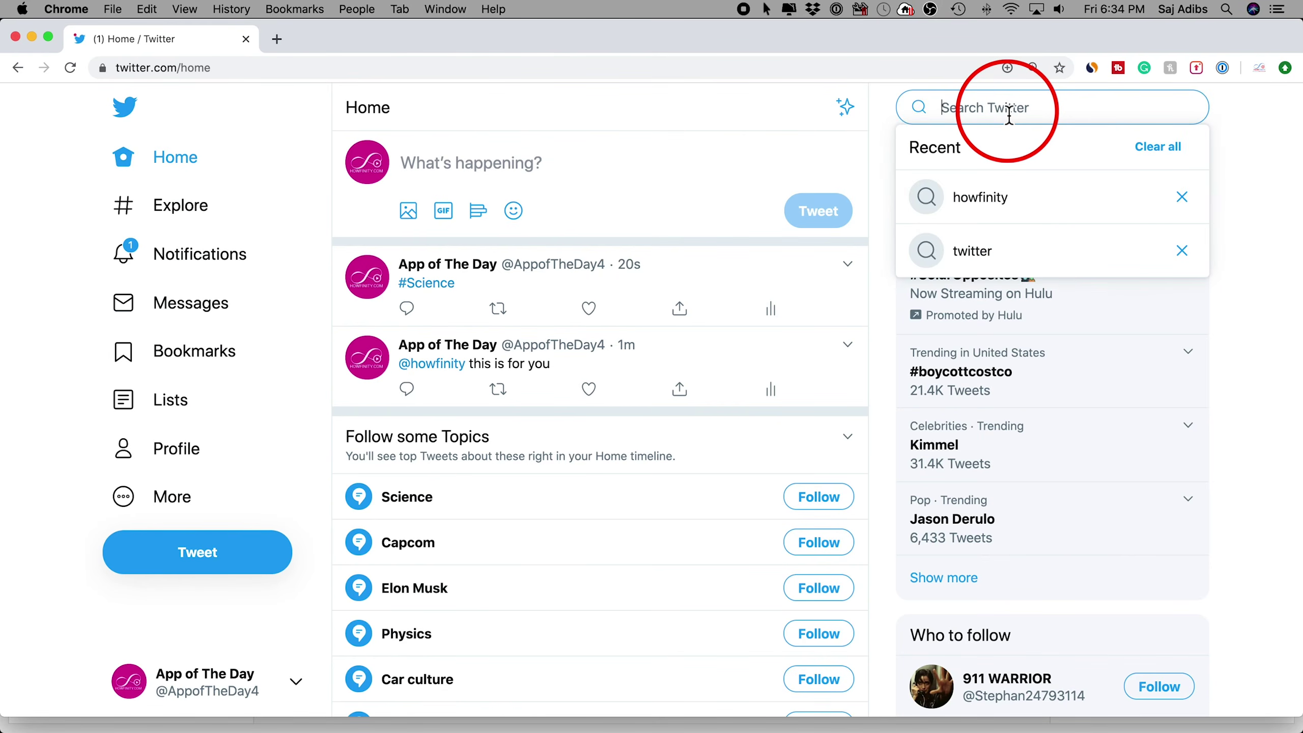
text(#)
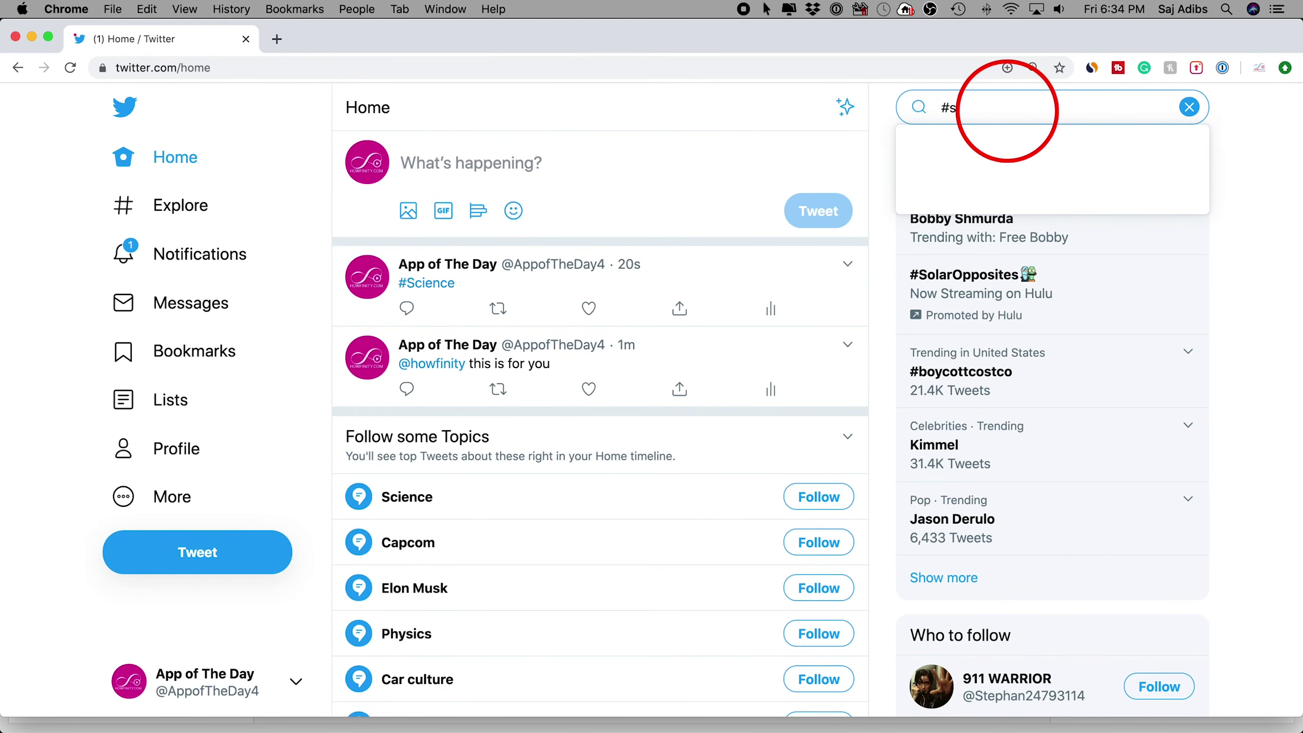
text(science)
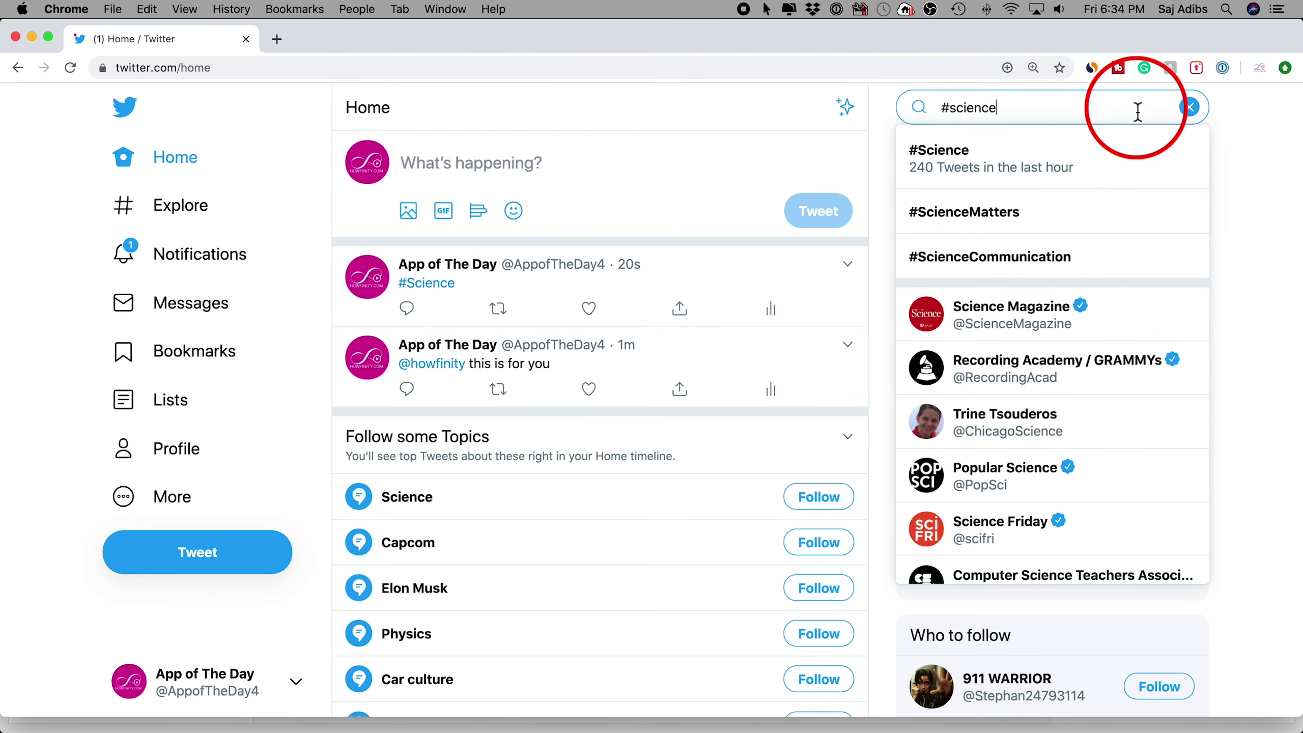
key(Return)
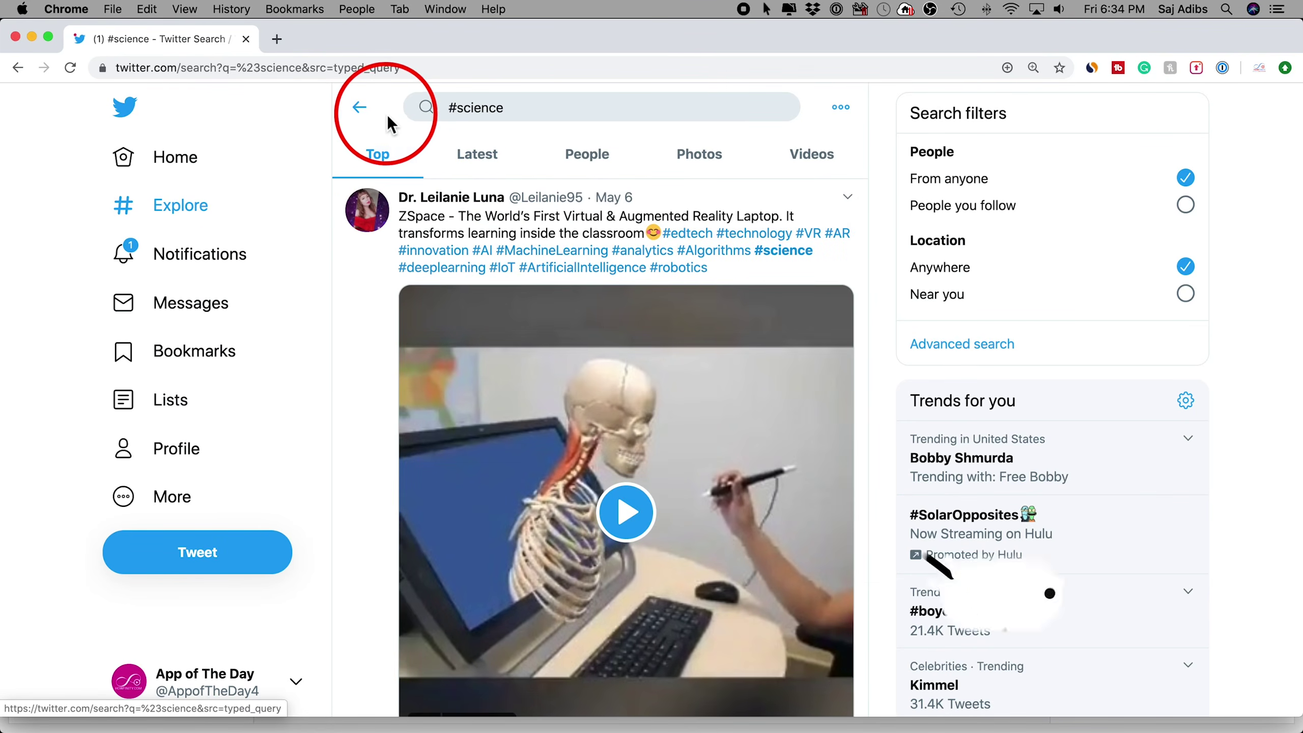
click(360, 108)
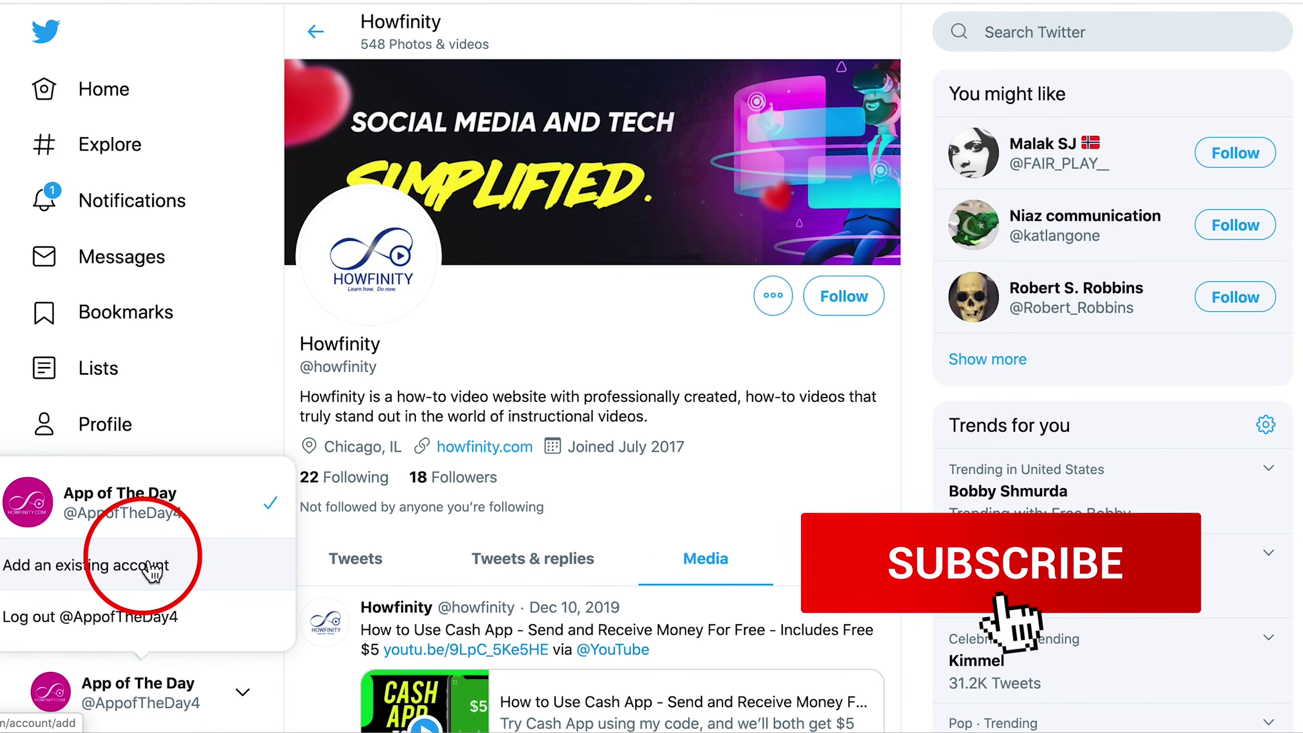
click(153, 568)
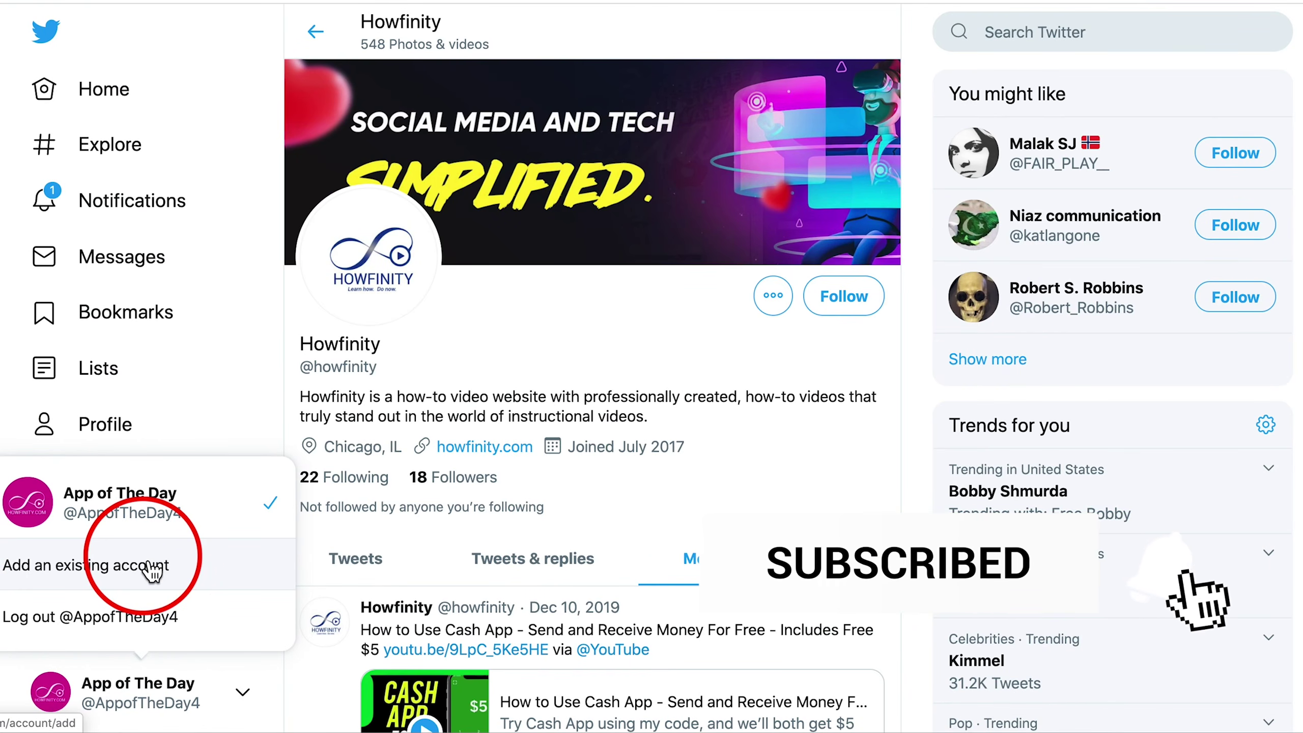